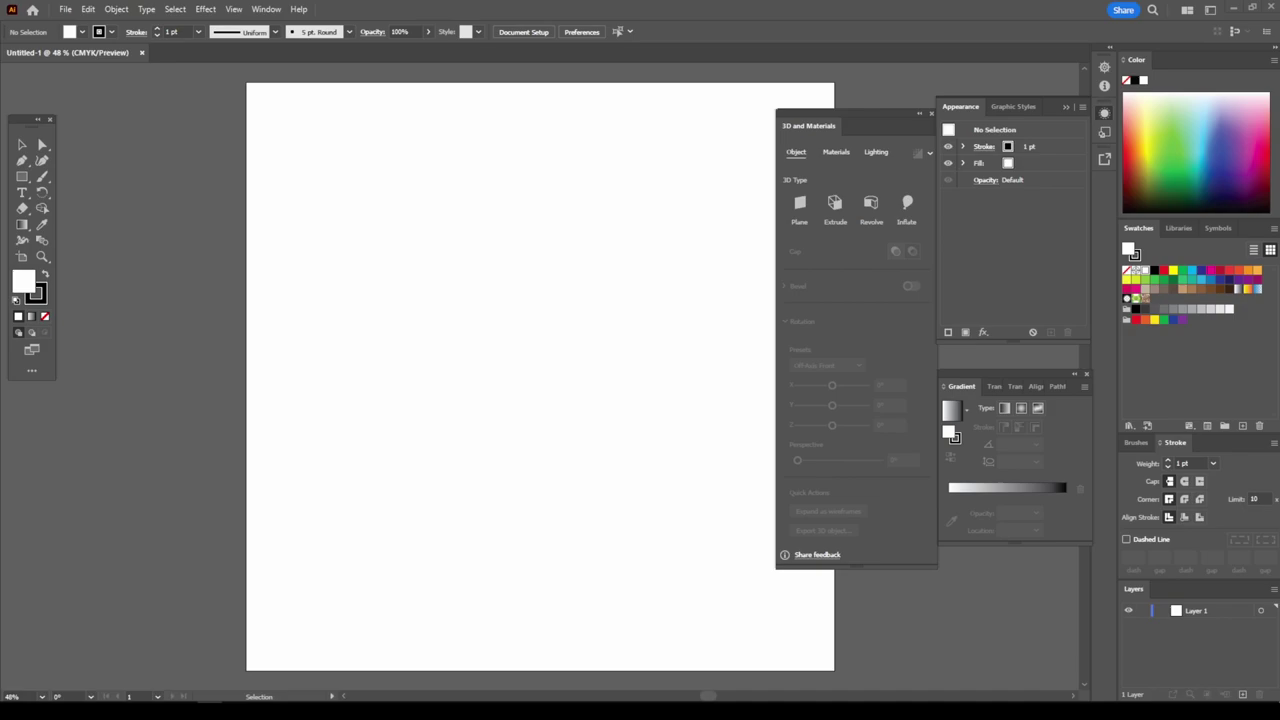
- Place the head sketch on the artboard, scaled and positioned to fit
drag(845, 91, 600, 424)
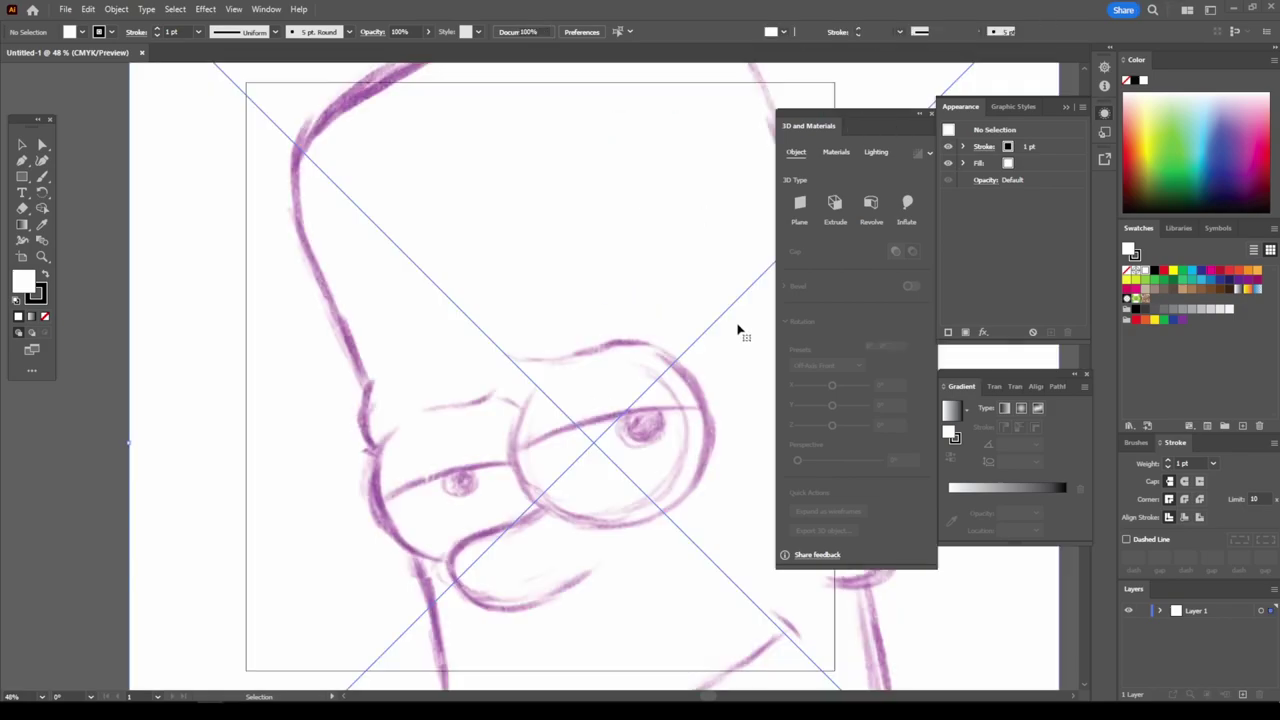
drag(125, 441, 371, 443)
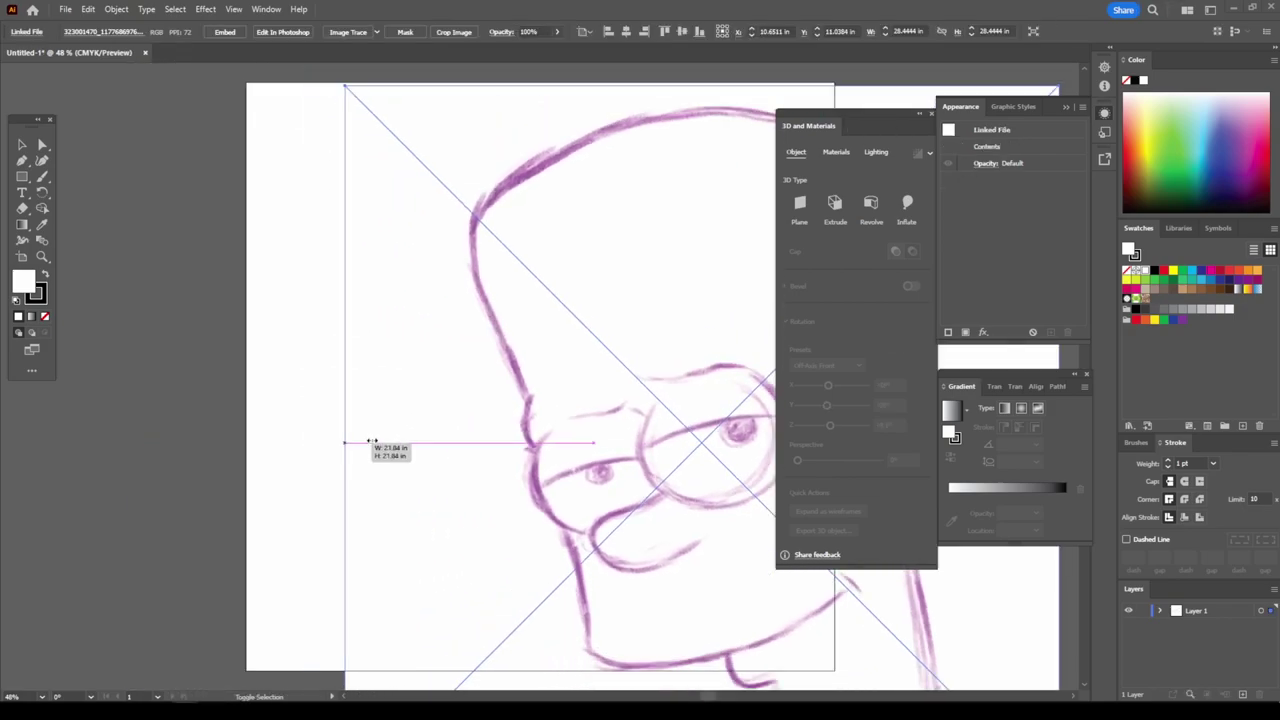
drag(529, 429, 291, 356)
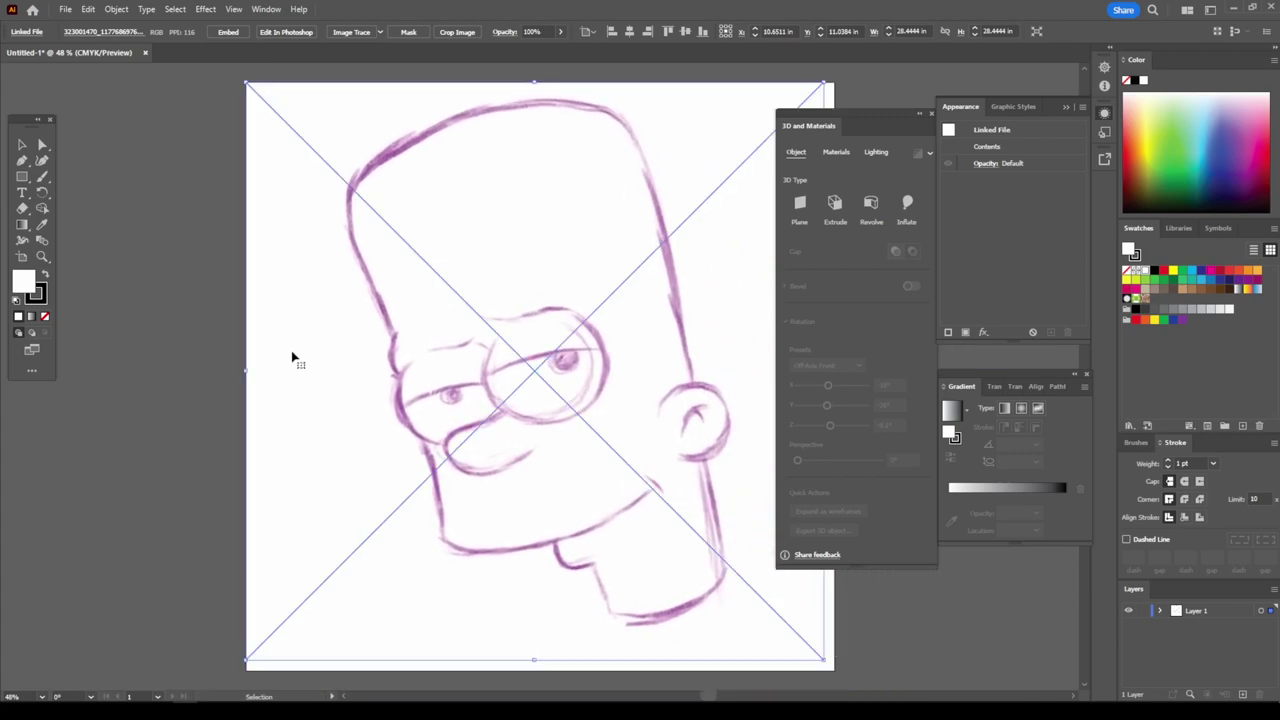
- Fade the sketch to about 47% opacity, lock Layer 1 and add Layer 2
click(560, 31)
drag(556, 49, 537, 52)
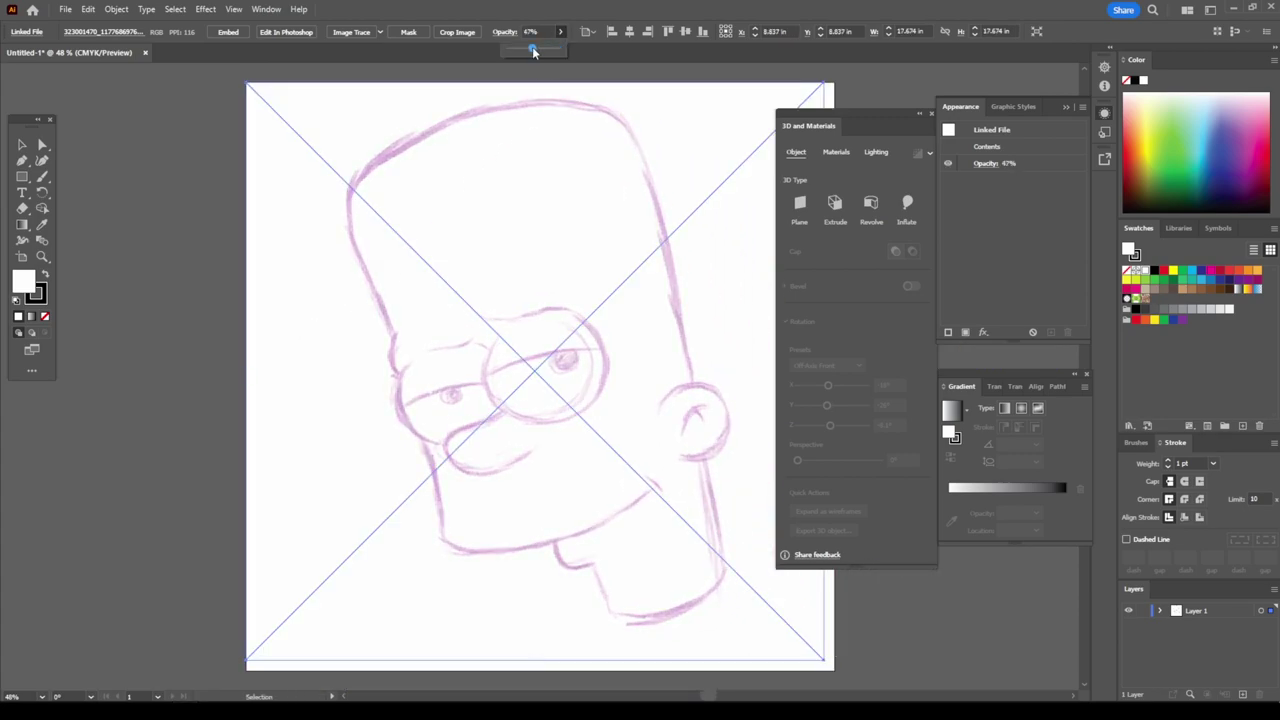
click(1142, 610)
click(1243, 694)
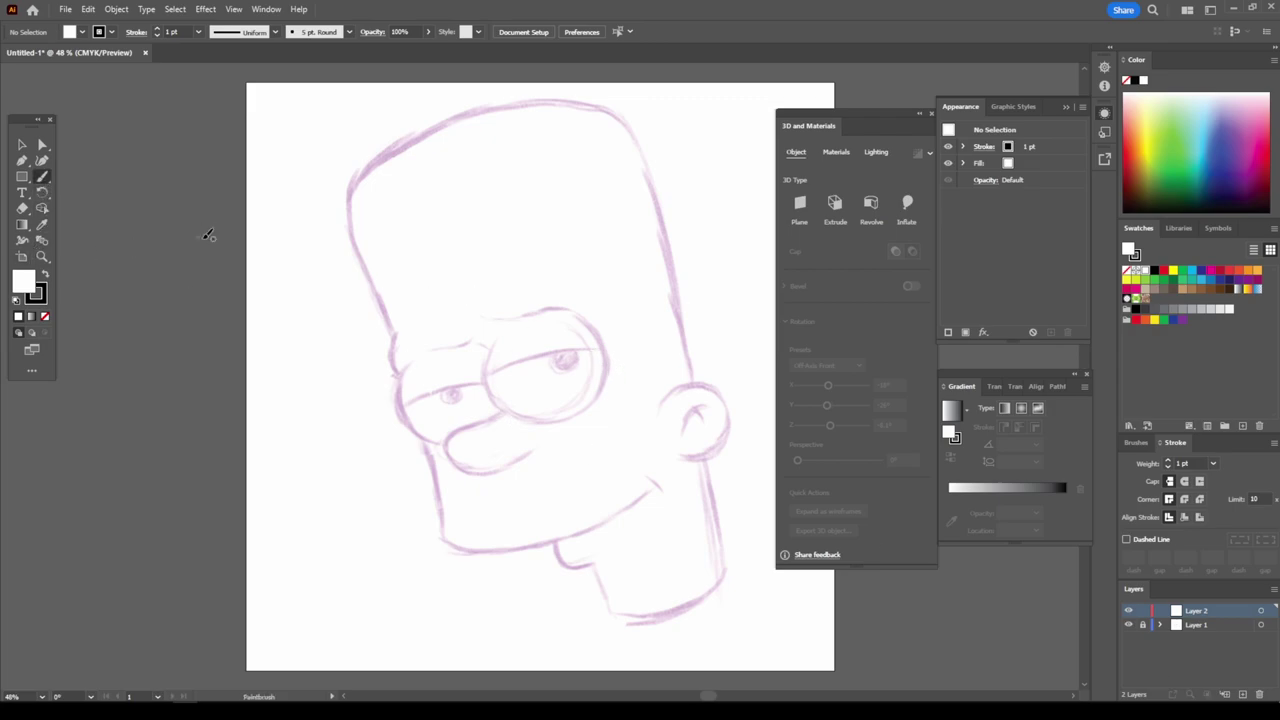
- Create Calligraphic Brush 1: 3 pt size with pressure-based 3 pt variation
drag(207, 236, 210, 195)
click(348, 32)
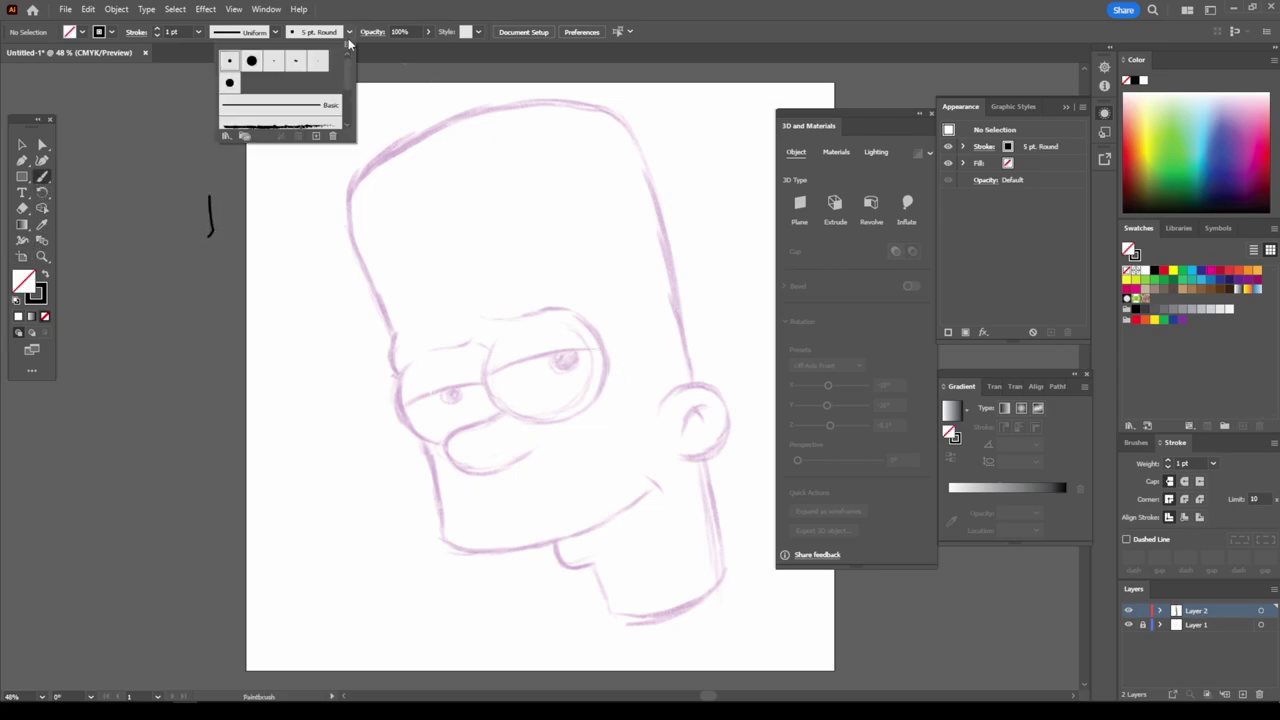
click(316, 136)
click(598, 455)
click(680, 437)
click(633, 475)
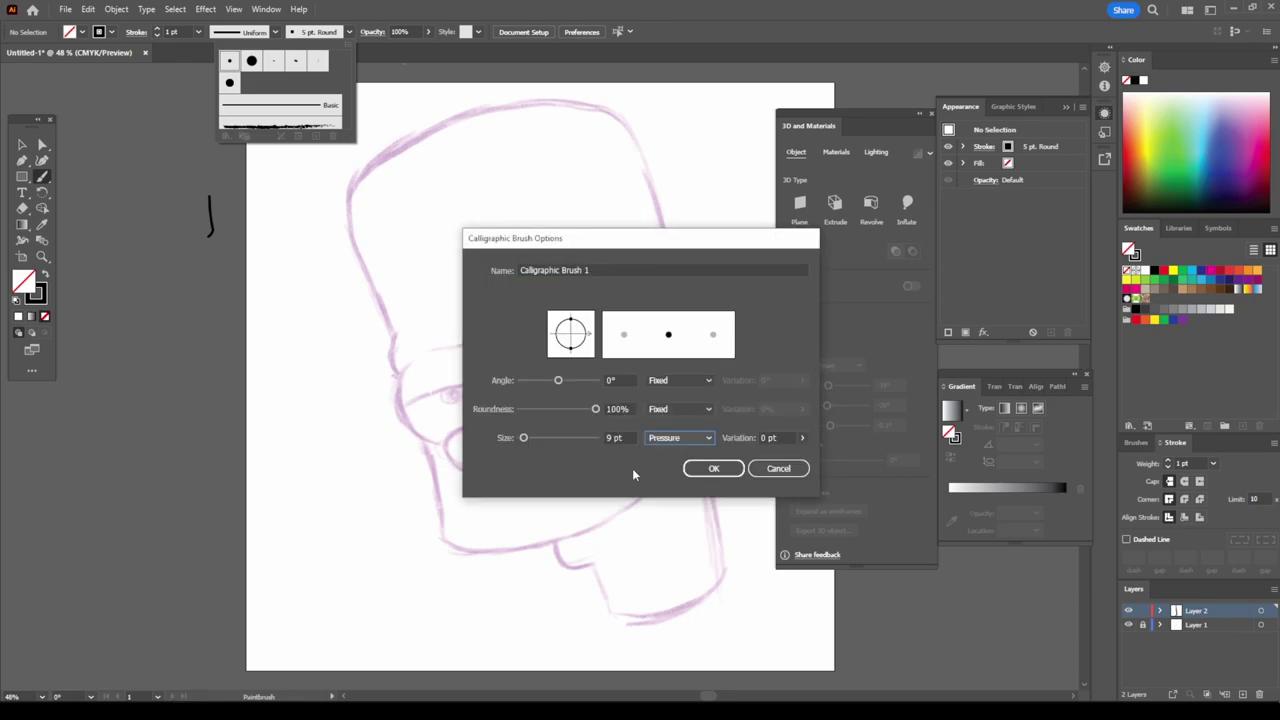
double_click(614, 437)
text(3)
double_click(776, 437)
text(3pt)
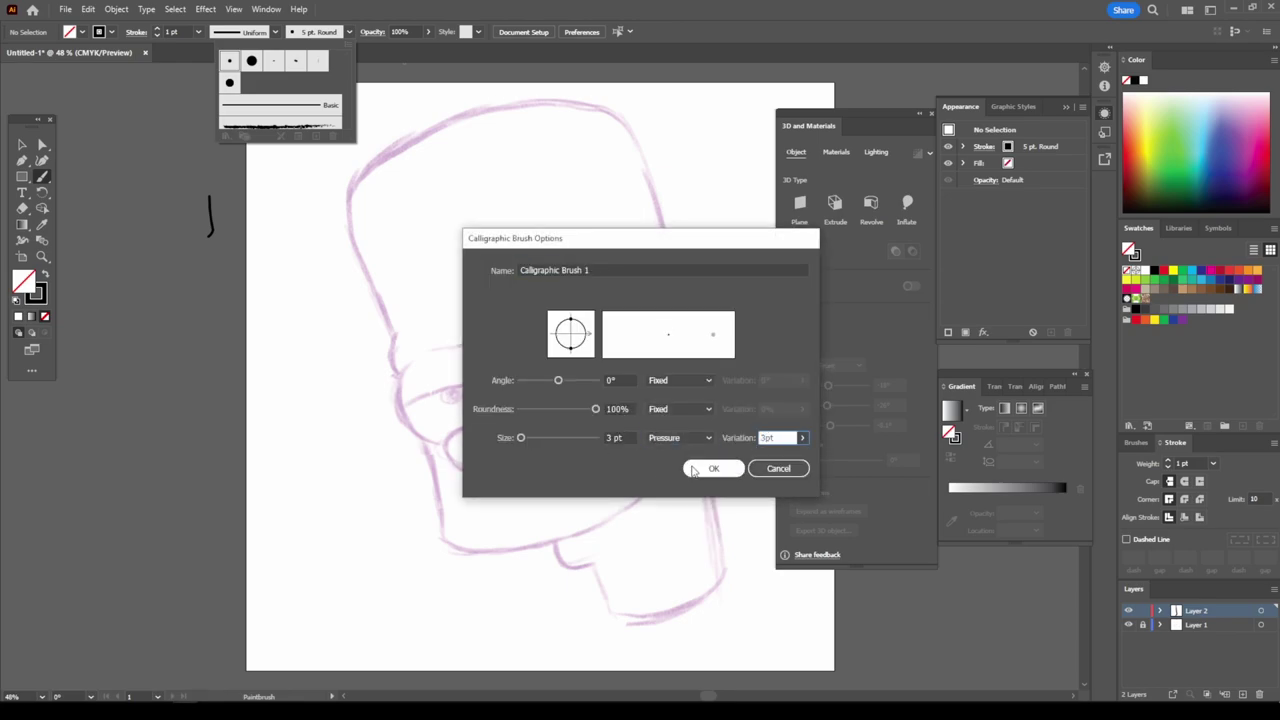
click(692, 470)
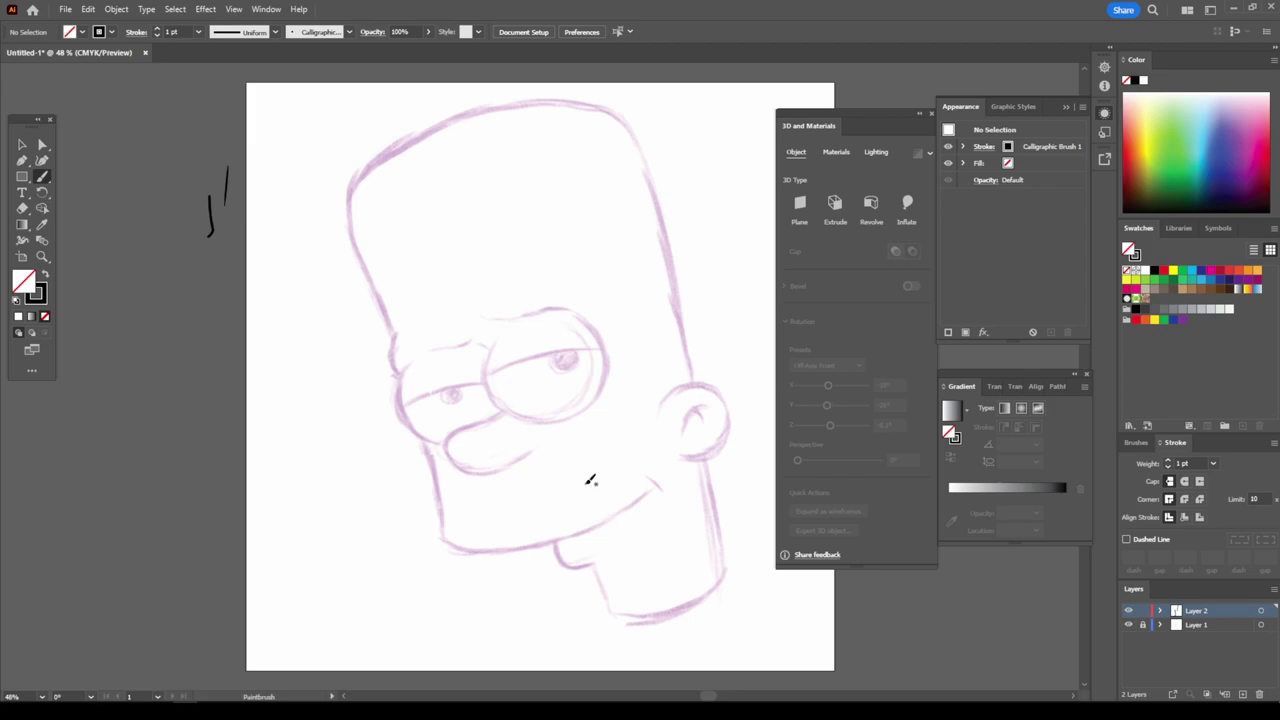
key(ctrl+equal)
key(ctrl+equal)
key(ctrl+equal)
- Trace the larger eye's outline and give it a 2 pt stroke
mouse_move(333, 266)
mouse_down()
mouse_move(303, 346)
mouse_move(612, 214)
mouse_up()
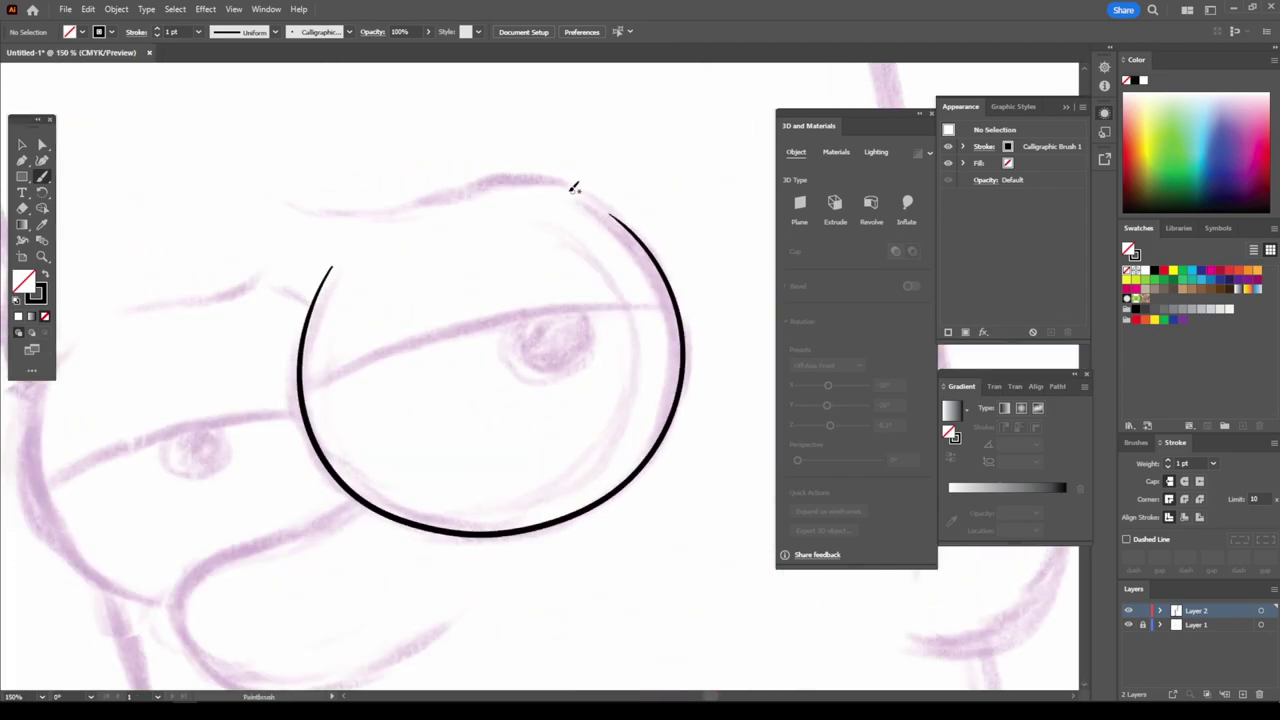
click(22, 144)
click(420, 357)
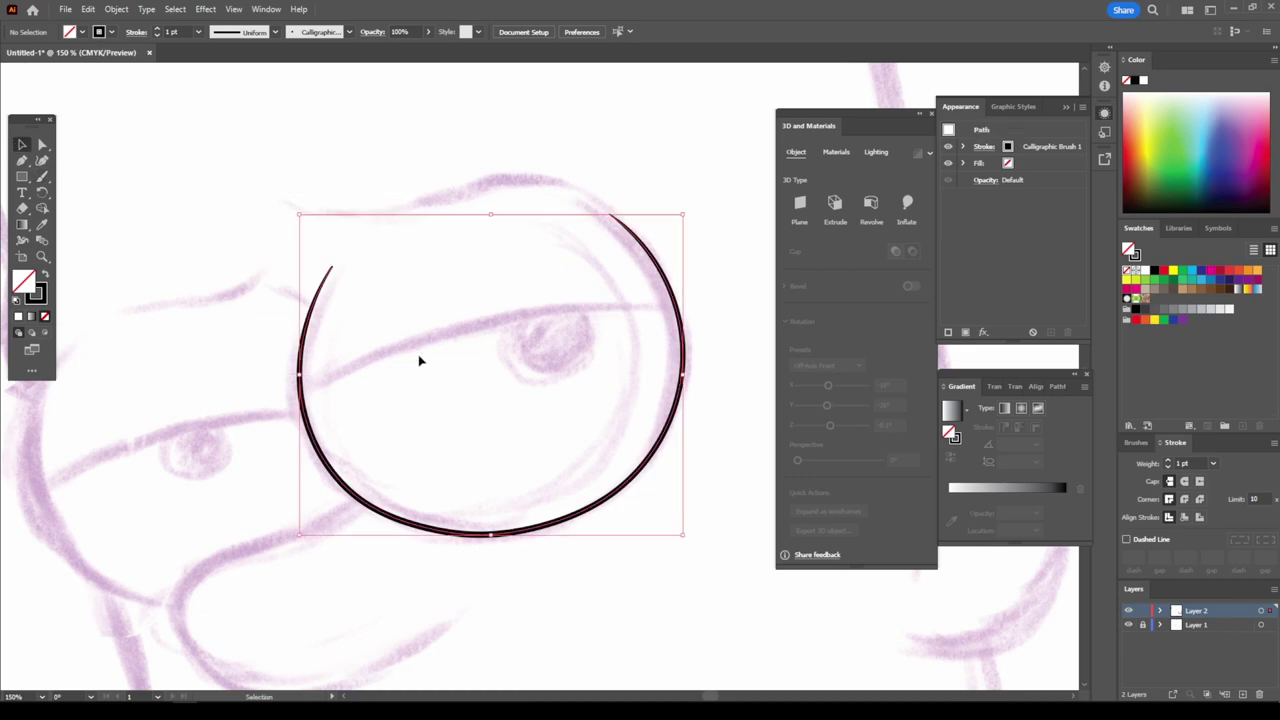
click(157, 28)
click(203, 289)
- Trace the nose curve beneath the larger eye
key(a)
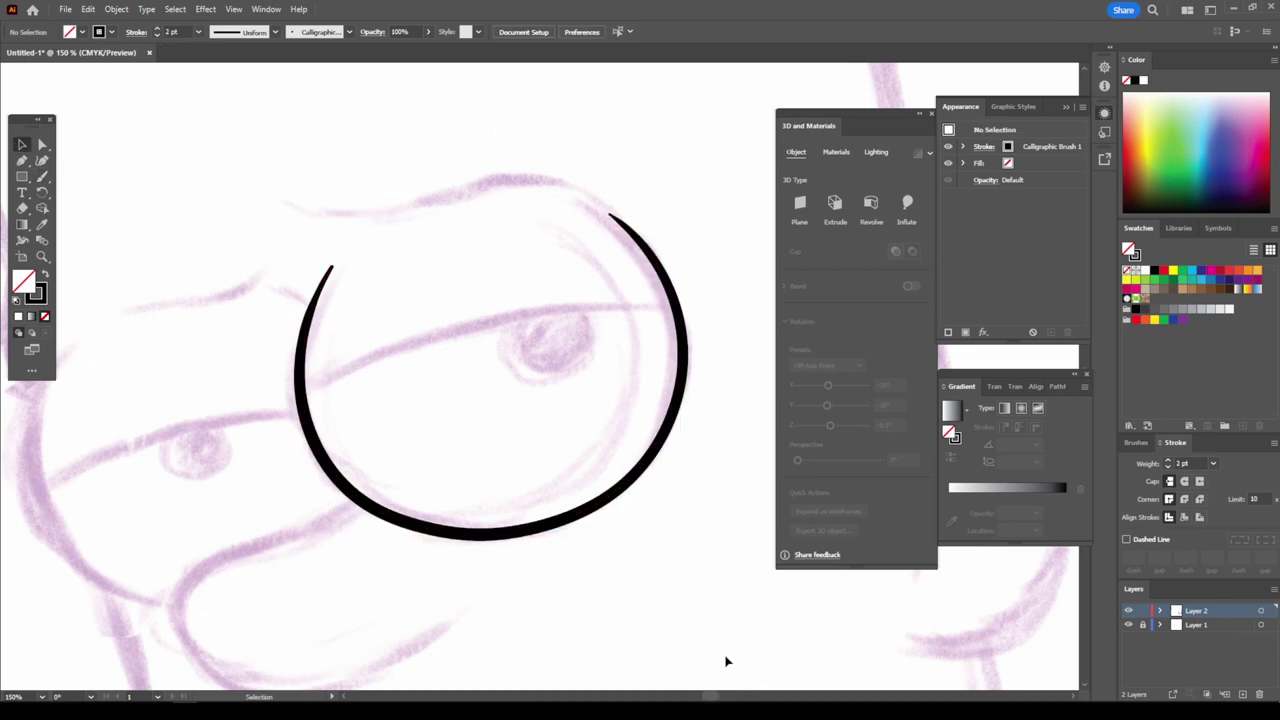
key(ctrl+minus)
key(ctrl+minus)
key(ctrl+plus)
key(ctrl+plus)
key(ctrl+plus)
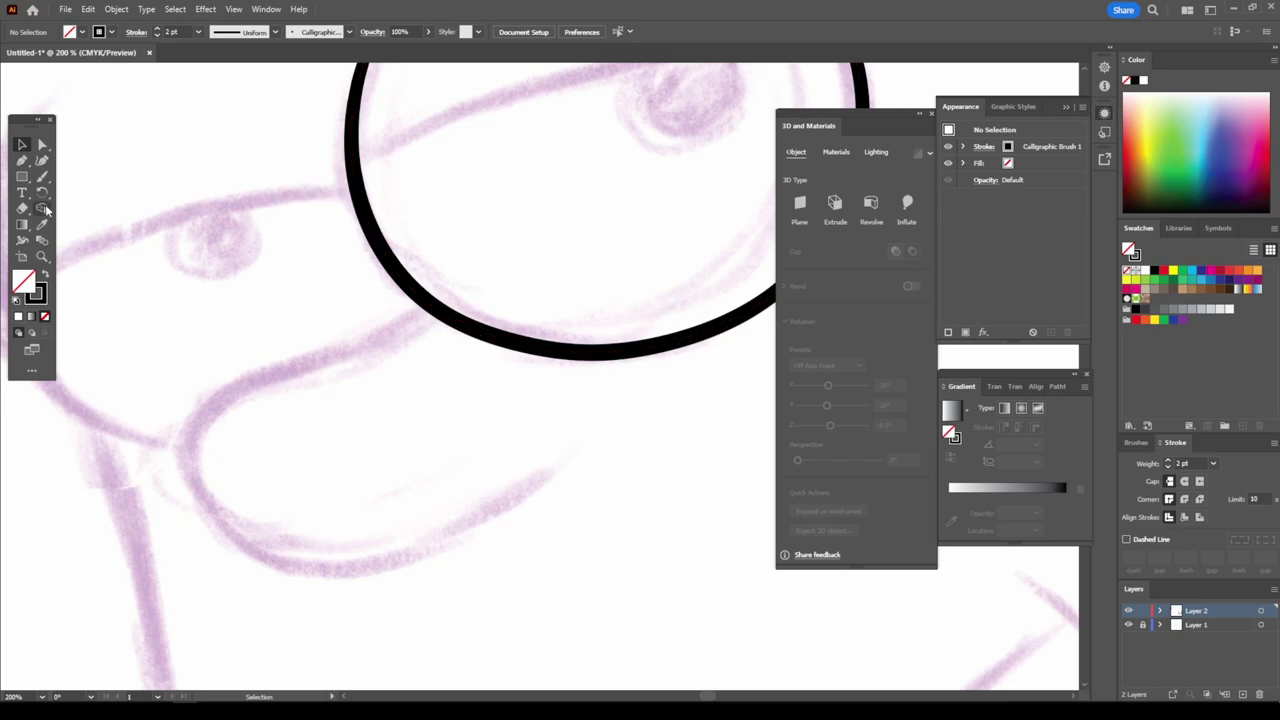
key(b)
mouse_move(418, 313)
mouse_down()
mouse_move(231, 372)
mouse_move(230, 536)
mouse_move(518, 509)
mouse_move(598, 444)
mouse_up()
key(ctrl+minus)
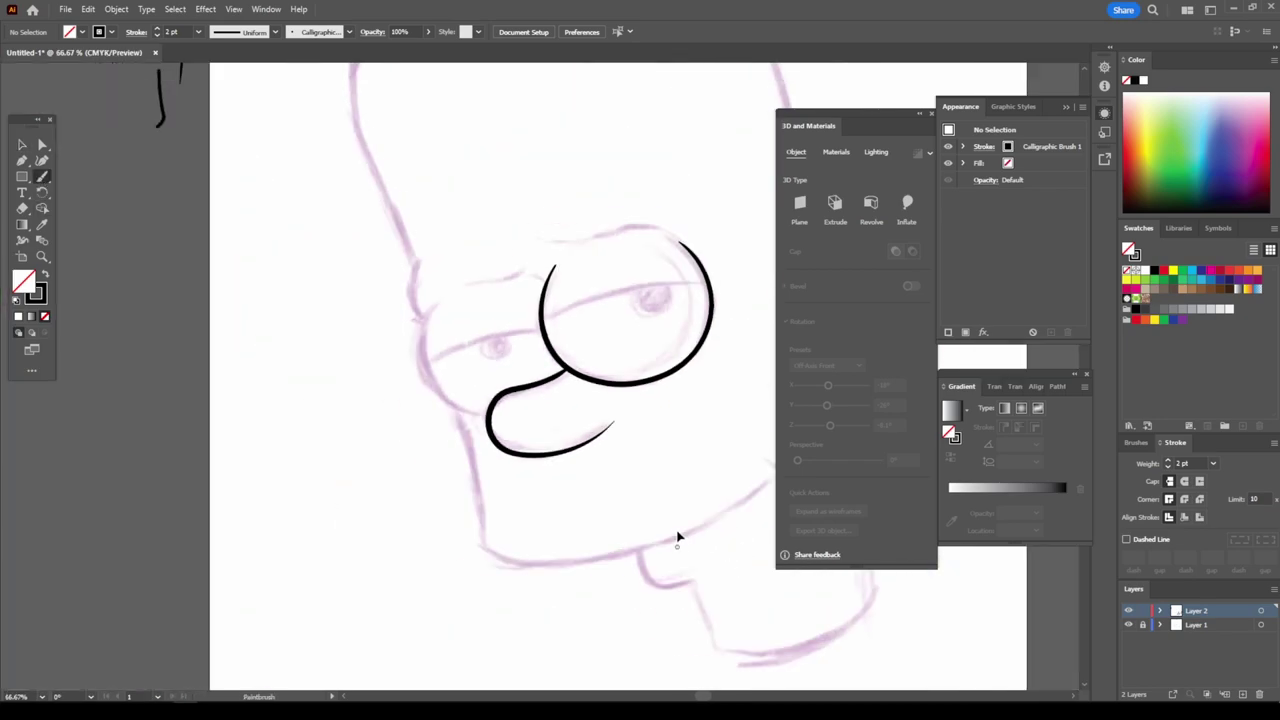
key(ctrl+plus)
- Raise Paintbrush Fidelity toward Smooth and redraw the smaller eye outline down to the nose
mouse_move(359, 207)
mouse_down()
mouse_move(290, 365)
mouse_move(449, 537)
mouse_move(500, 553)
mouse_up()
key(ctrl+z)
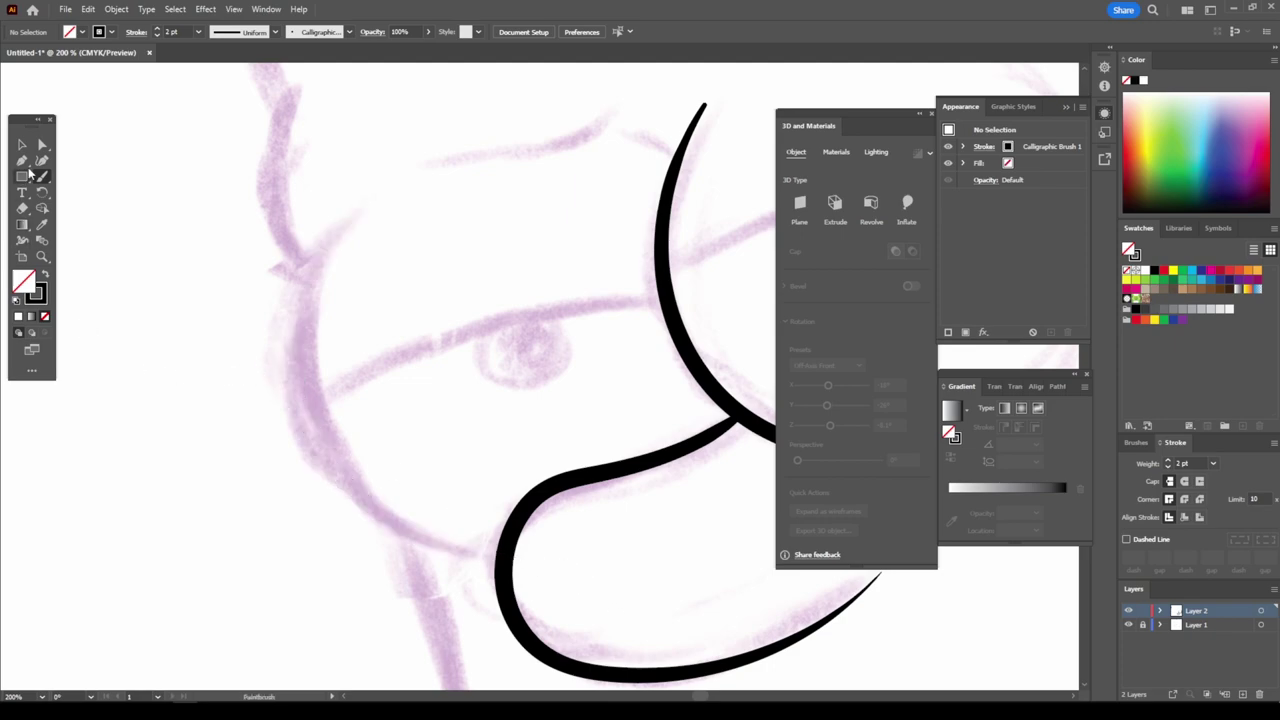
double_click(41, 176)
drag(641, 288, 686, 288)
click(646, 437)
mouse_move(368, 193)
mouse_down()
mouse_move(314, 280)
mouse_move(355, 476)
mouse_move(500, 558)
mouse_up()
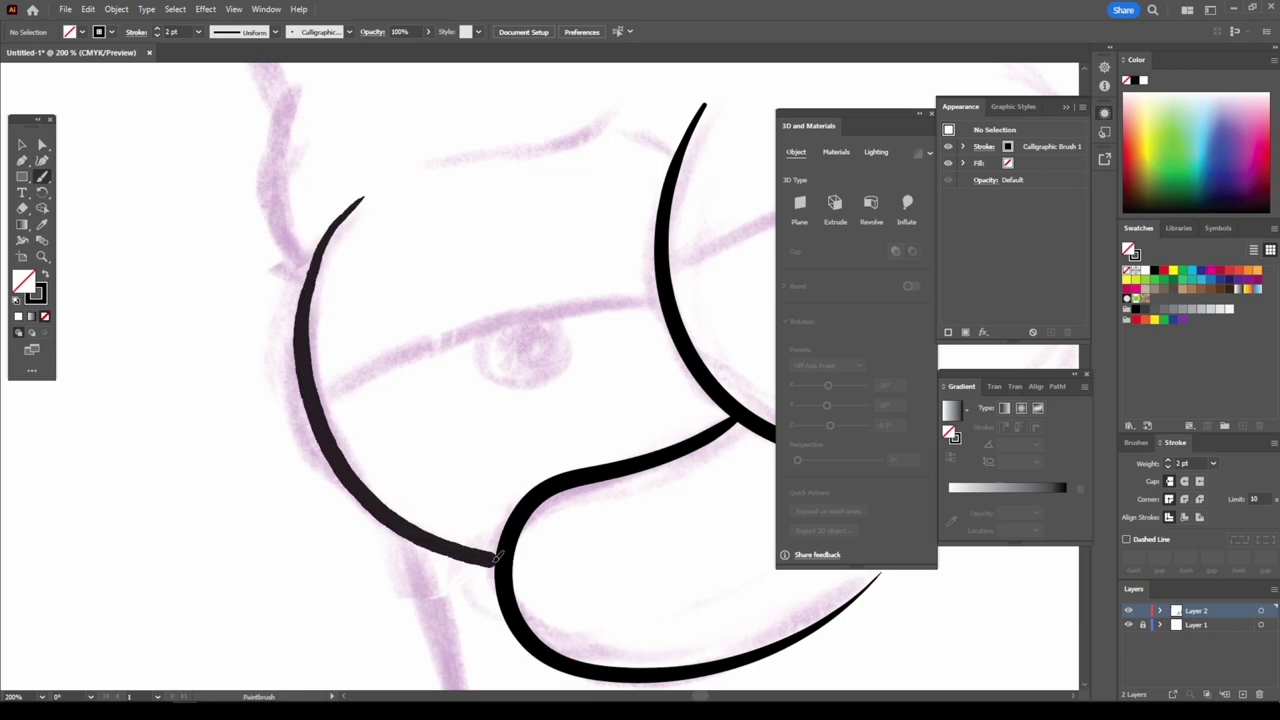
- Trace the cheek and jaw line and the curled corner of the smile
scroll(706, 666, down, 2)
scroll(640, 628, down, 3)
scroll(623, 591, up, 2)
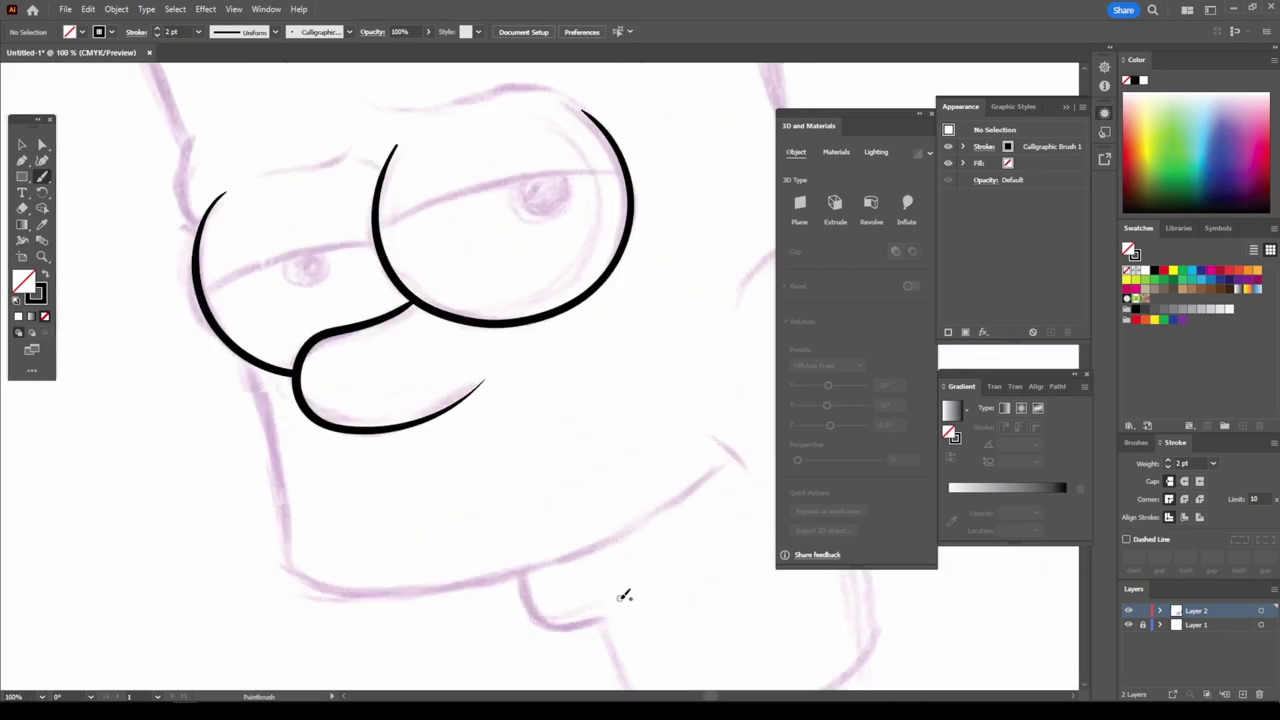
drag(266, 394, 726, 457)
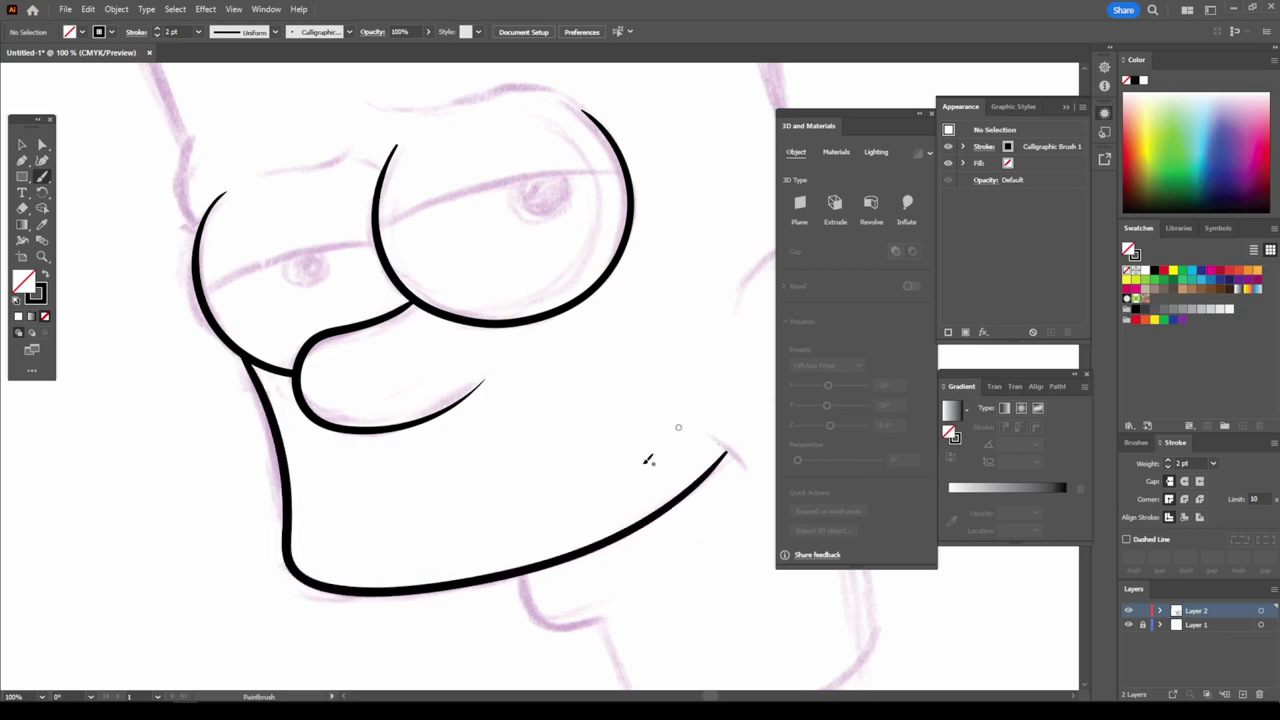
scroll(648, 460, down, 2)
scroll(626, 490, up, 4)
mouse_move(609, 379)
mouse_down()
mouse_move(571, 343)
mouse_move(472, 337)
mouse_up()
scroll(686, 575, down, 2)
scroll(649, 523, up, 2)
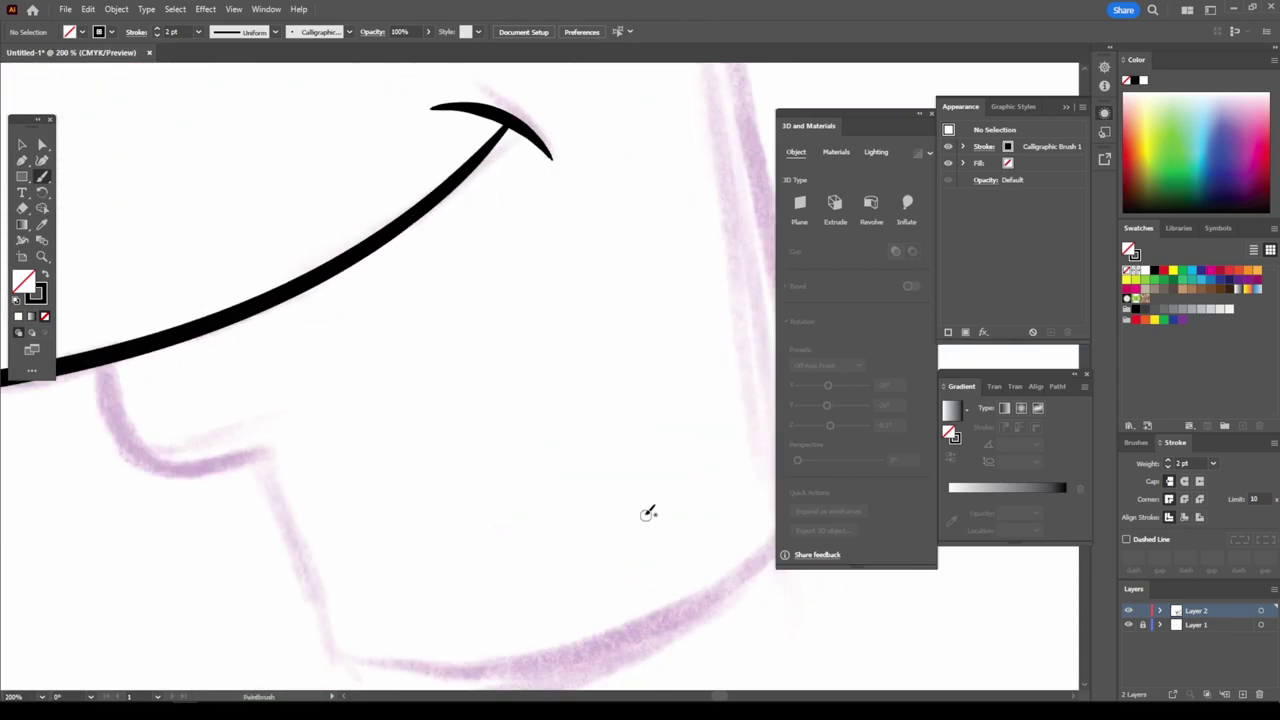
- Draw the lower lip curve under the mouth and trace the chin outline
mouse_move(90, 358)
mouse_down()
mouse_move(232, 462)
mouse_move(283, 447)
mouse_up()
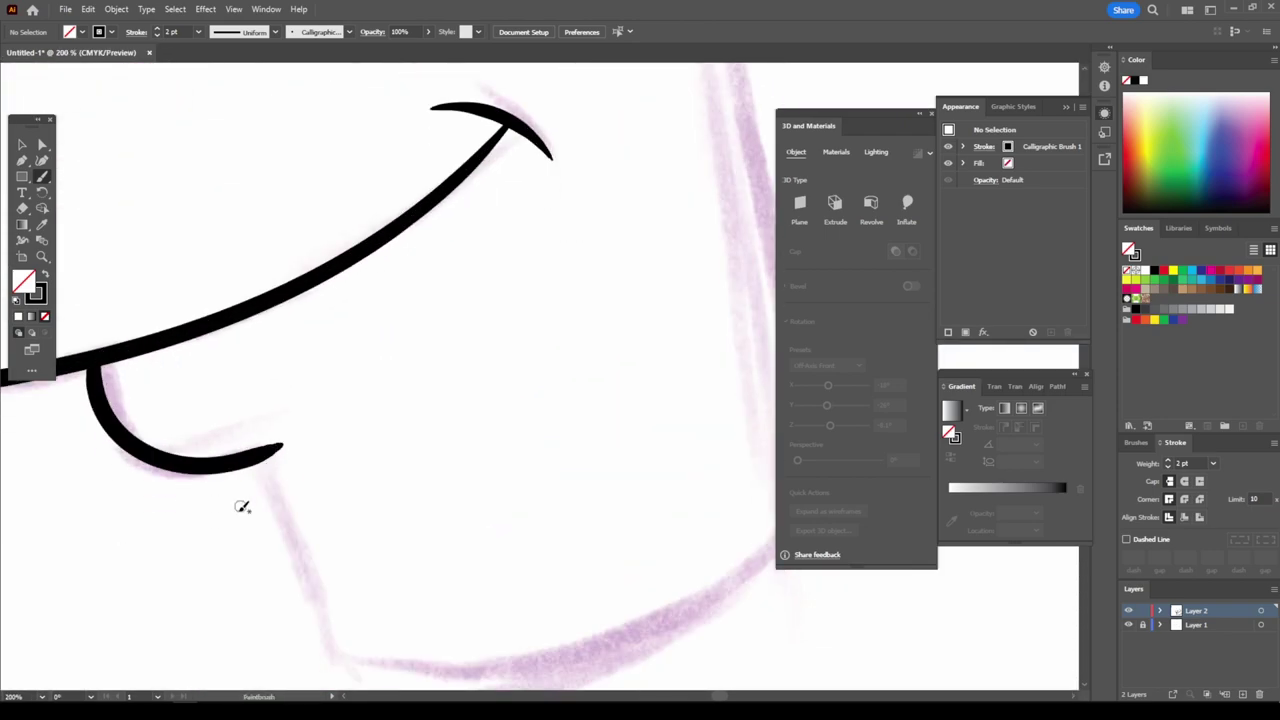
scroll(239, 516, up, 2)
key(ctrl+z)
drag(290, 507, 97, 425)
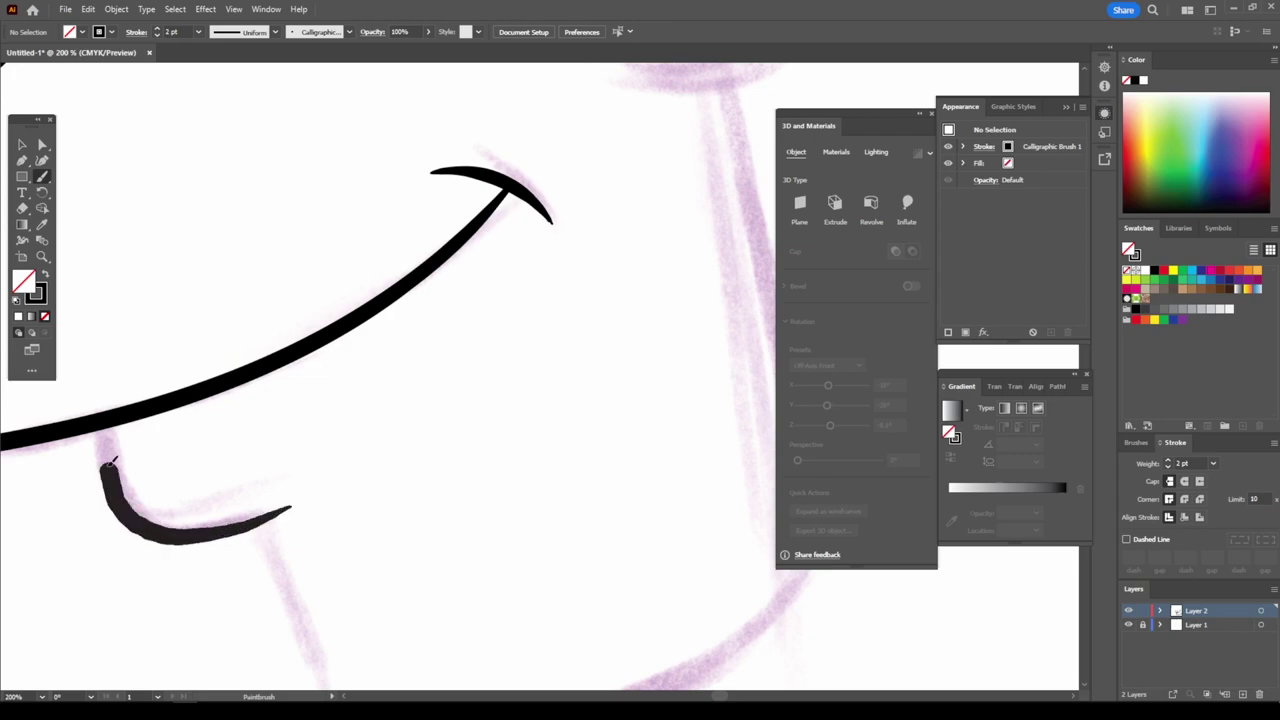
key(ctrl+minus)
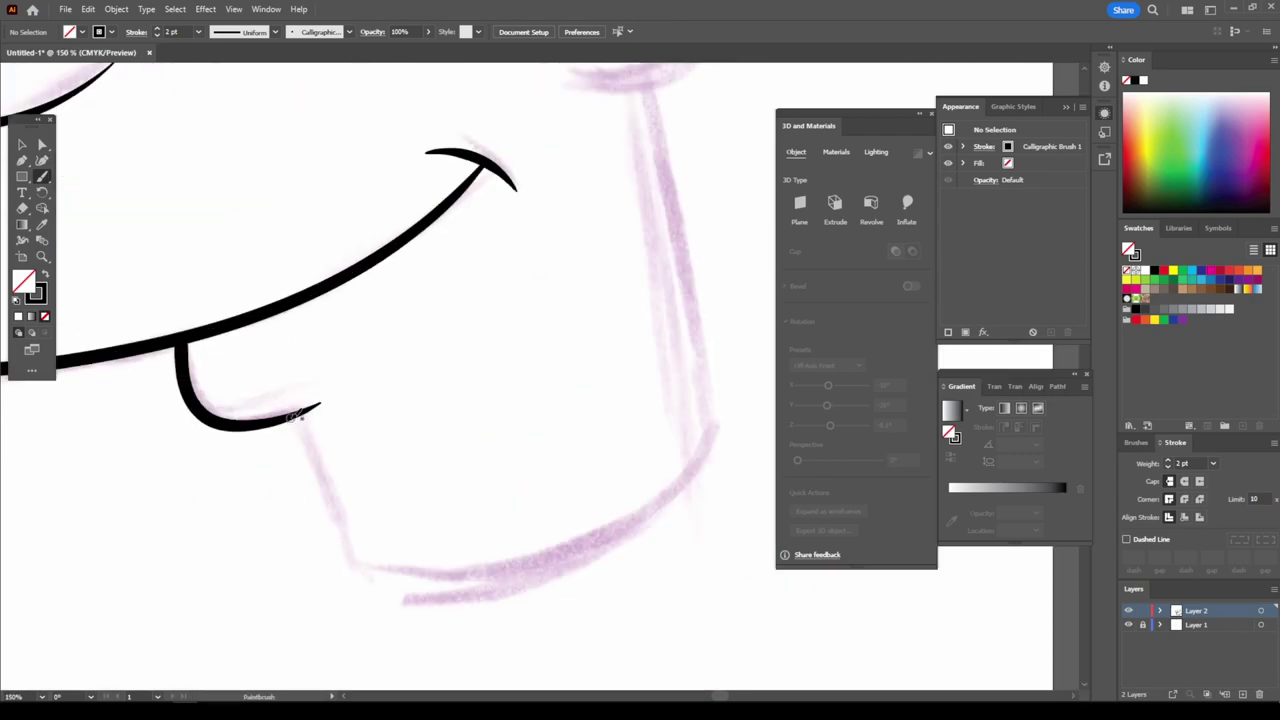
mouse_move(297, 421)
mouse_down()
mouse_move(340, 560)
mouse_move(494, 572)
mouse_move(716, 448)
mouse_move(643, 86)
mouse_up()
- Ink the inner curves of the ear
key(ctrl+0)
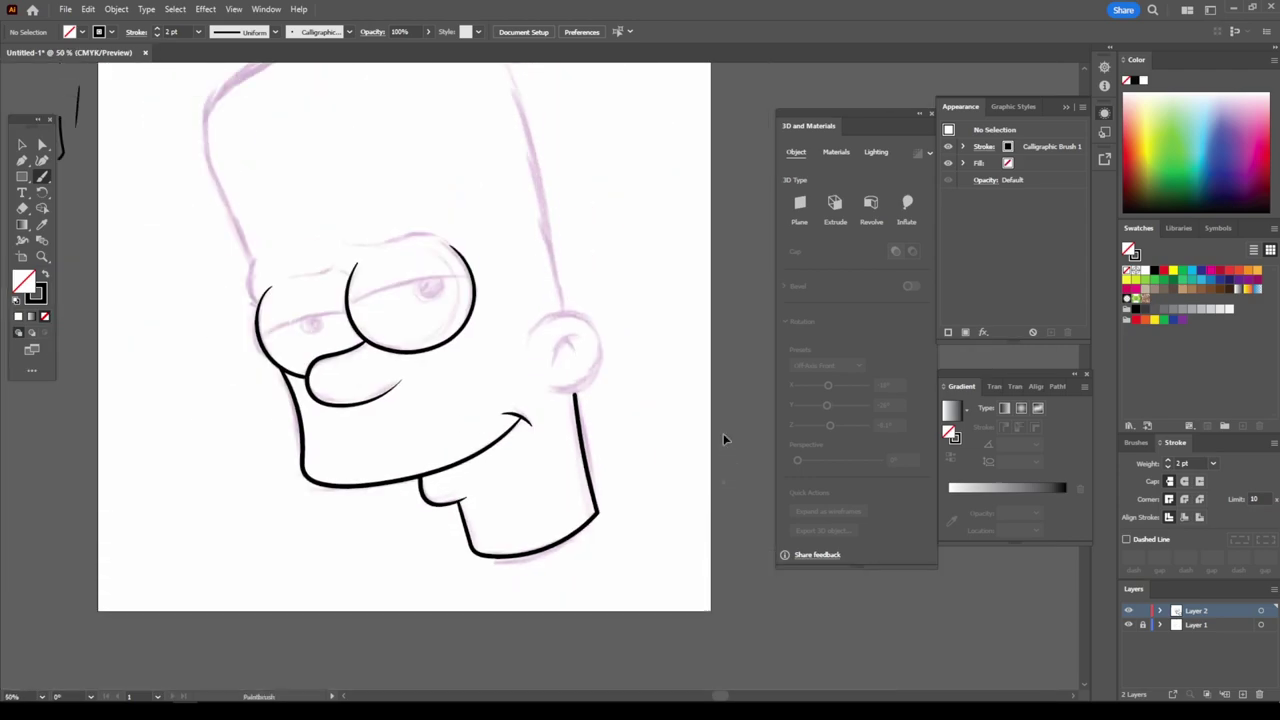
scroll(723, 437, up, 3)
mouse_move(404, 285)
mouse_down()
mouse_move(503, 180)
mouse_move(686, 334)
mouse_move(583, 493)
mouse_move(490, 481)
mouse_move(528, 504)
mouse_move(632, 466)
mouse_move(396, 285)
mouse_up()
key(ctrl+z)
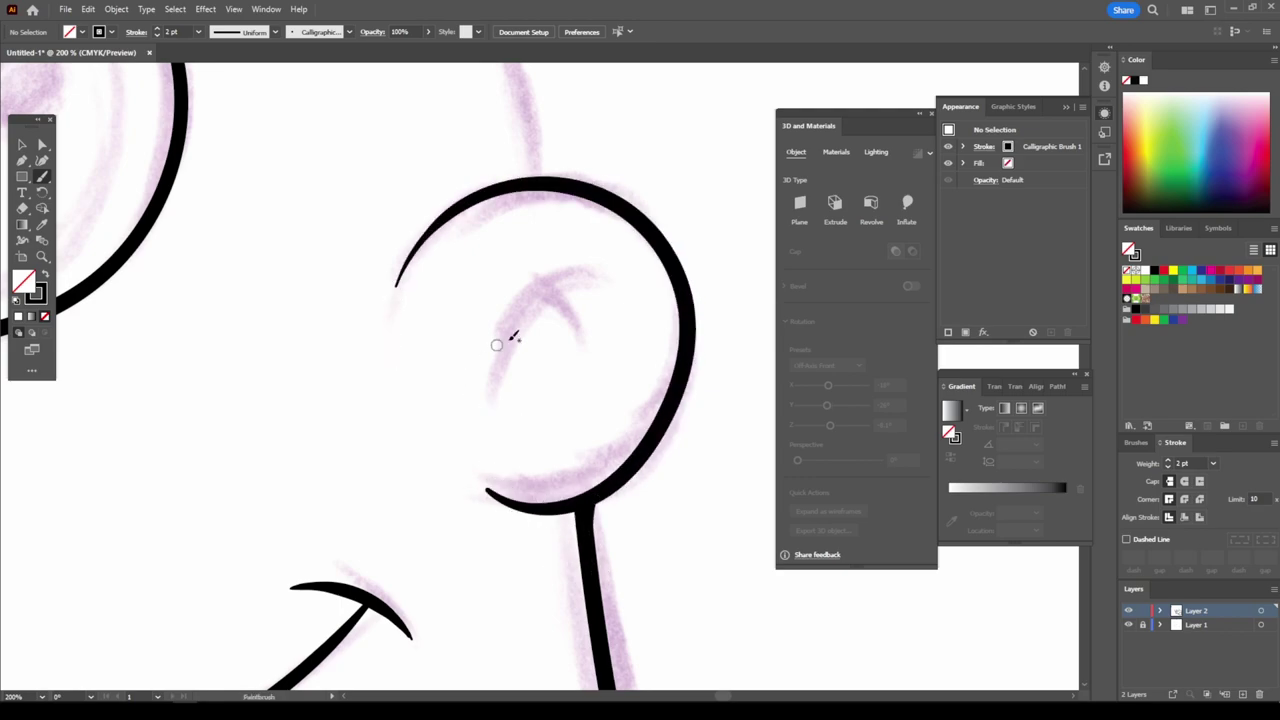
drag(603, 297, 485, 385)
drag(570, 365, 540, 300)
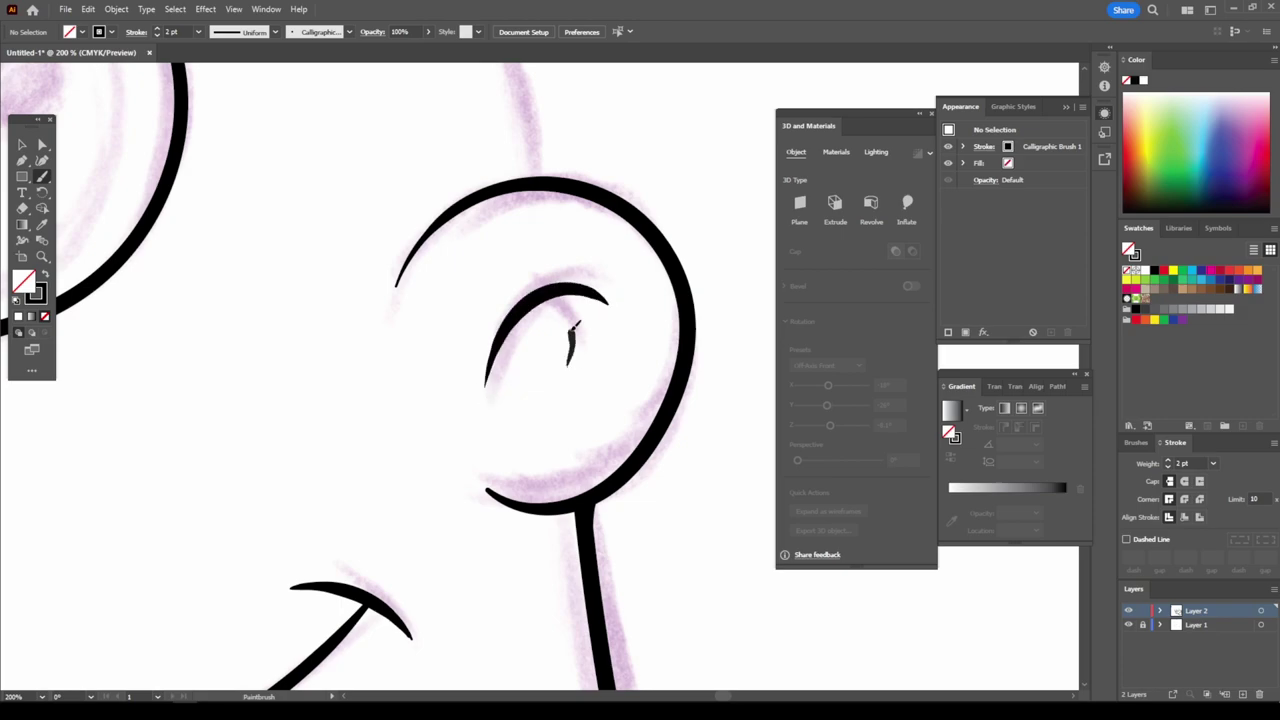
- Draw the eyelid lines and pupils on both eyes
key(ctrl+minus)
key(ctrl+minus)
key(ctrl+minus)
key(ctrl+plus)
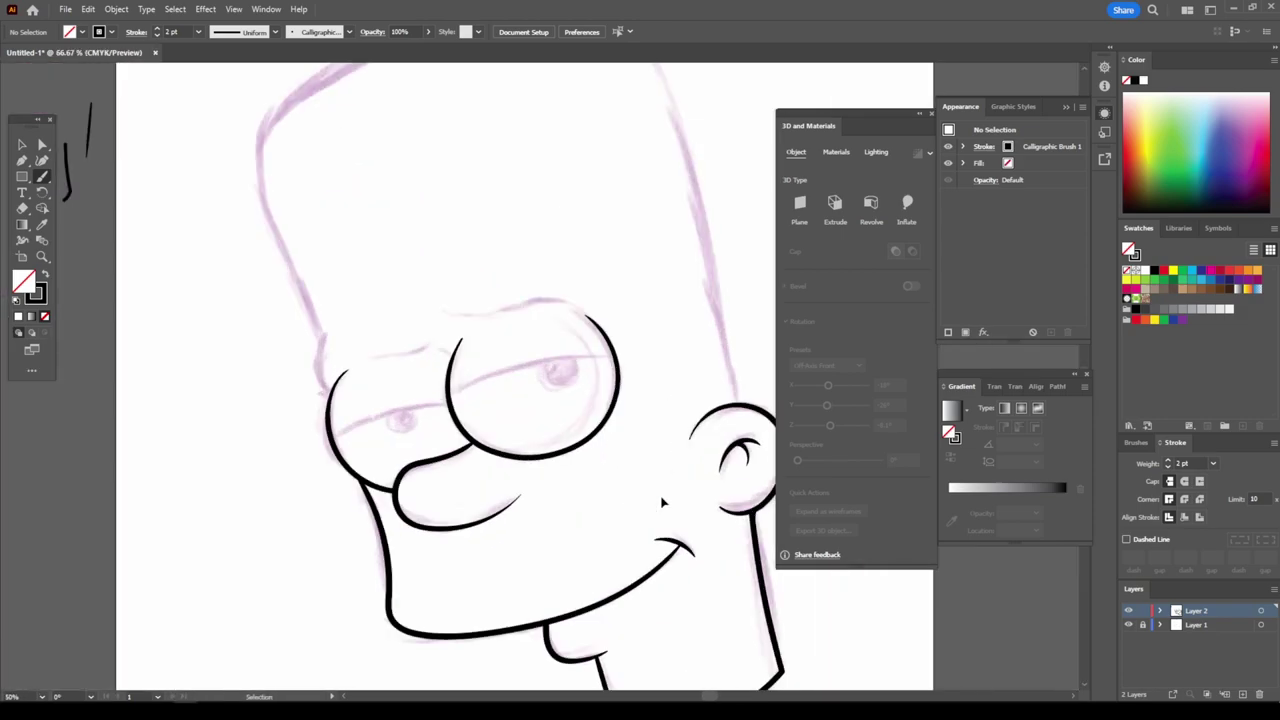
key(ctrl+plus)
key(ctrl+plus)
key(ctrl+plus)
mouse_move(383, 423)
mouse_down()
mouse_move(580, 338)
mouse_move(758, 338)
mouse_up()
mouse_move(127, 527)
mouse_down()
mouse_move(260, 449)
mouse_move(386, 430)
mouse_up()
mouse_move(588, 355)
mouse_down()
mouse_move(682, 368)
mouse_move(652, 338)
mouse_up()
mouse_move(242, 467)
mouse_down()
mouse_move(316, 480)
mouse_move(300, 446)
mouse_up()
- Extend the forehead curve upward along the sketch
scroll(427, 553, down, 4)
scroll(554, 586, up, 1)
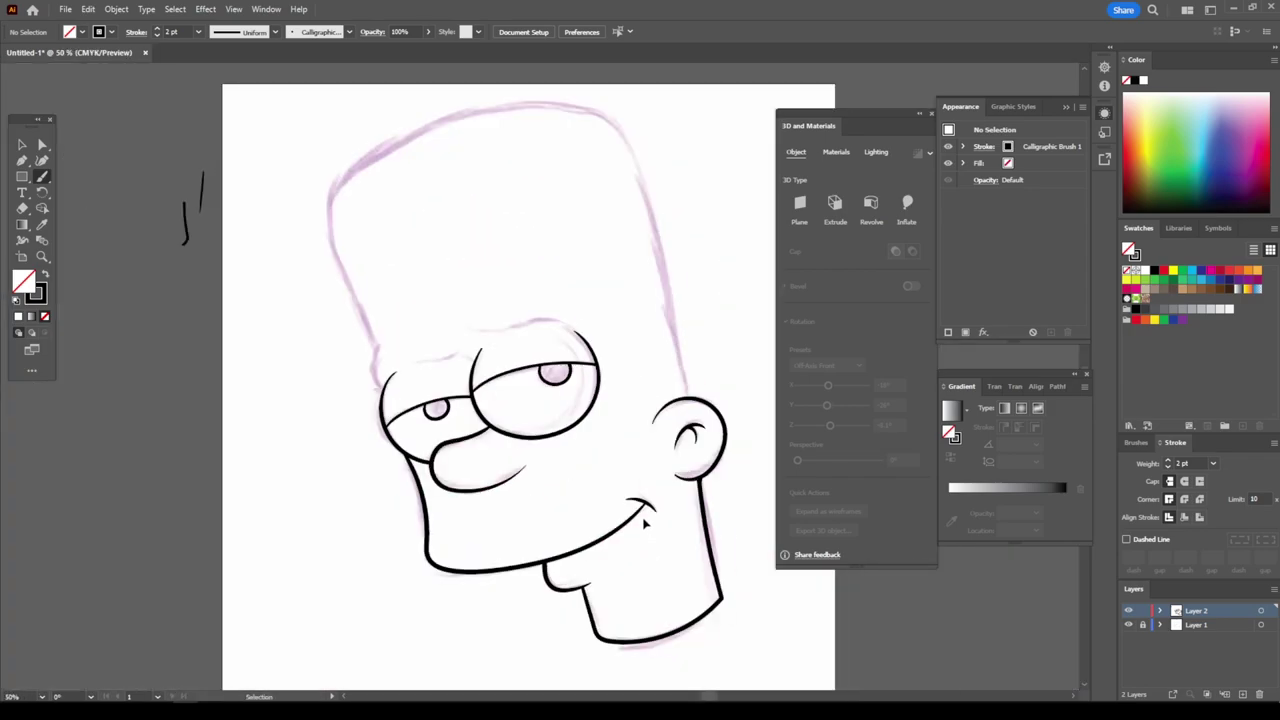
scroll(657, 528, up, 1)
scroll(640, 518, up, 1)
scroll(634, 514, up, 1)
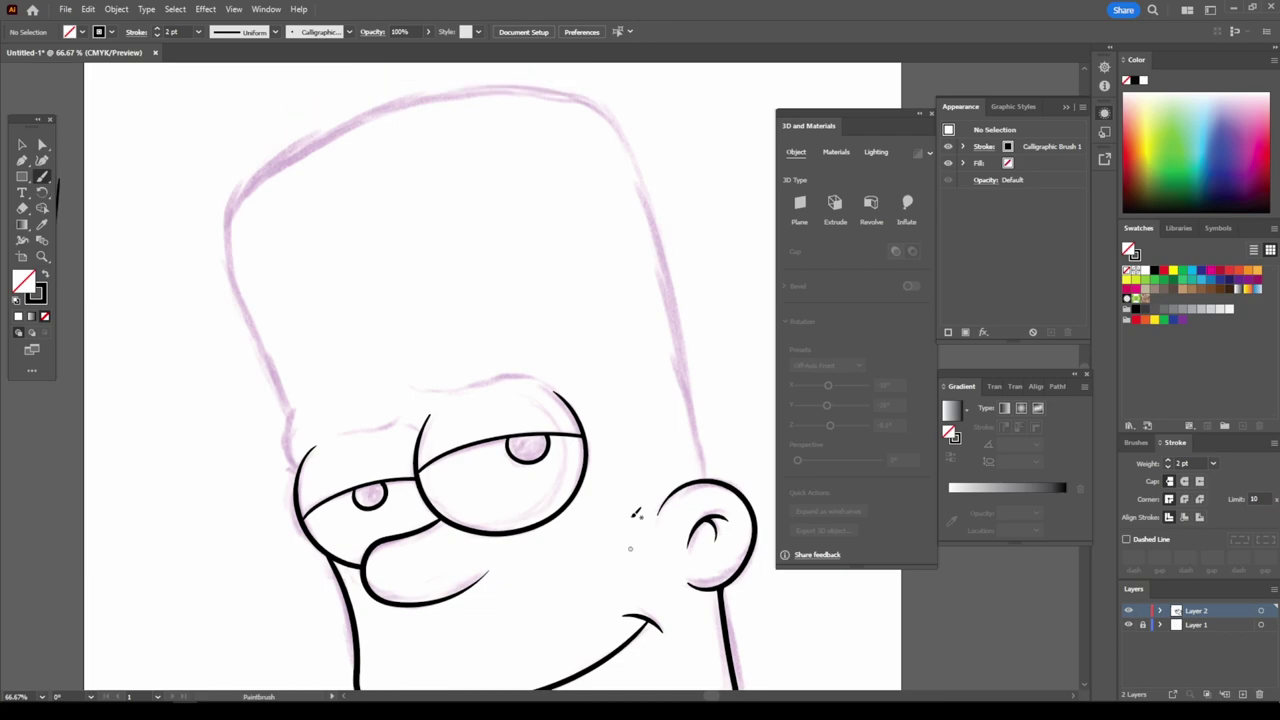
scroll(340, 532, up, 1)
scroll(320, 488, up, 2)
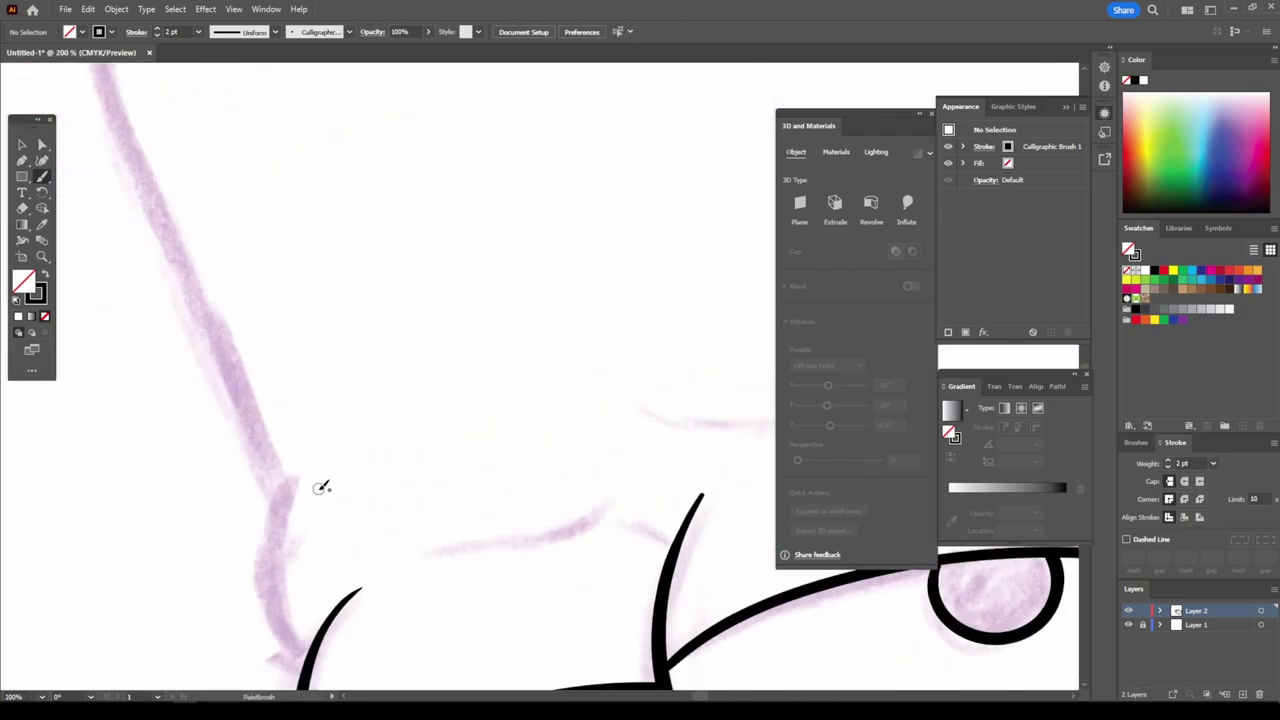
drag(290, 604, 305, 392)
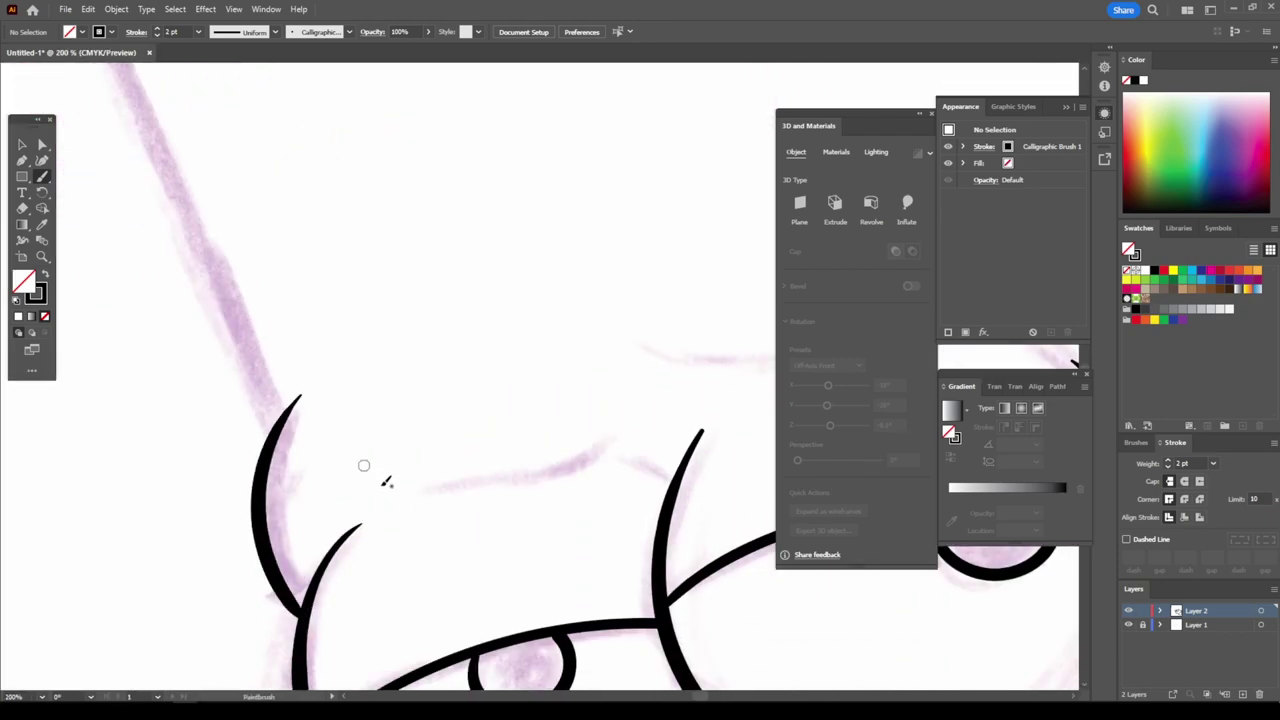
- Ink the outline across the top of the head and down the right side
scroll(614, 620, down, 2)
scroll(608, 603, down, 1)
scroll(608, 603, up, 1)
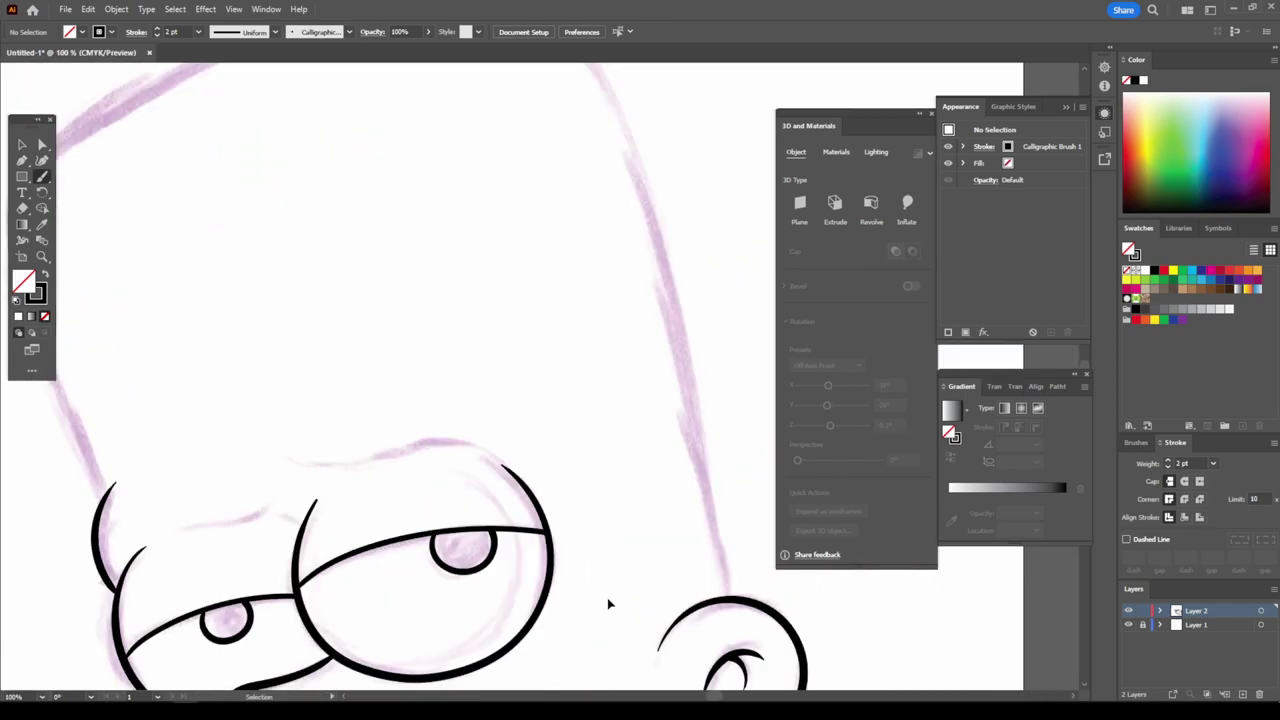
drag(133, 507, 604, 147)
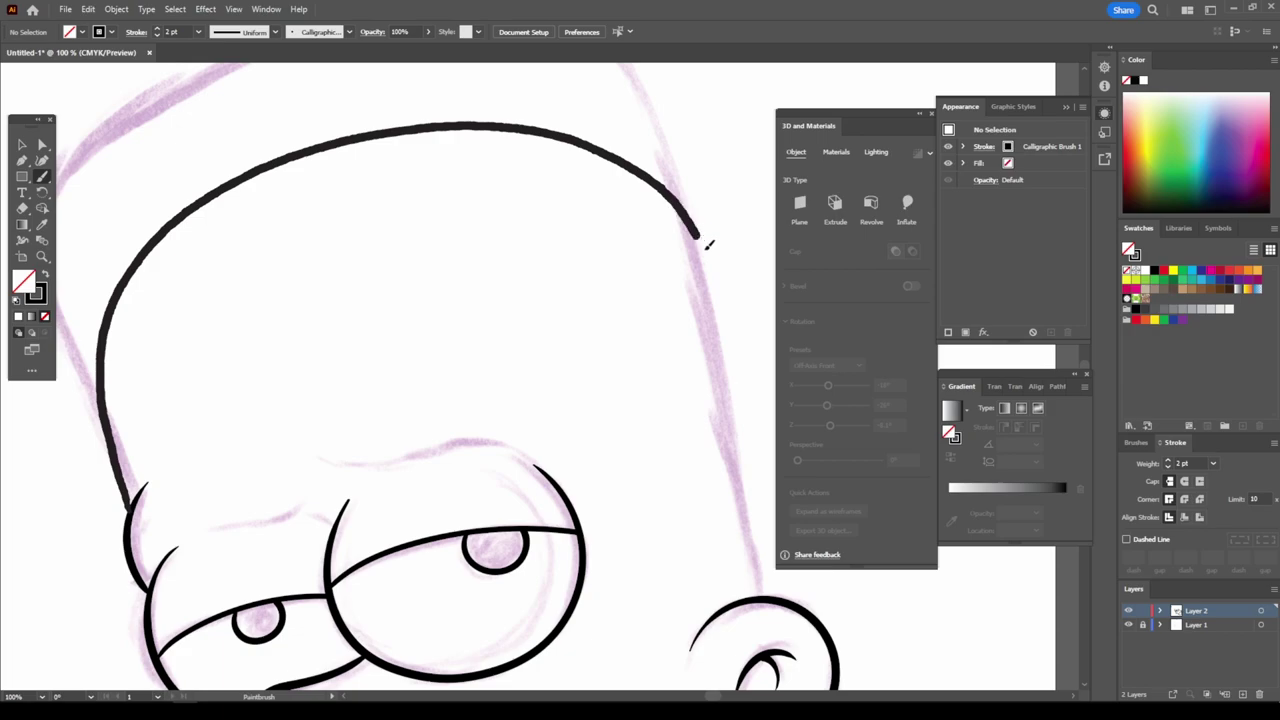
drag(604, 147, 752, 590)
scroll(760, 595, down, 2)
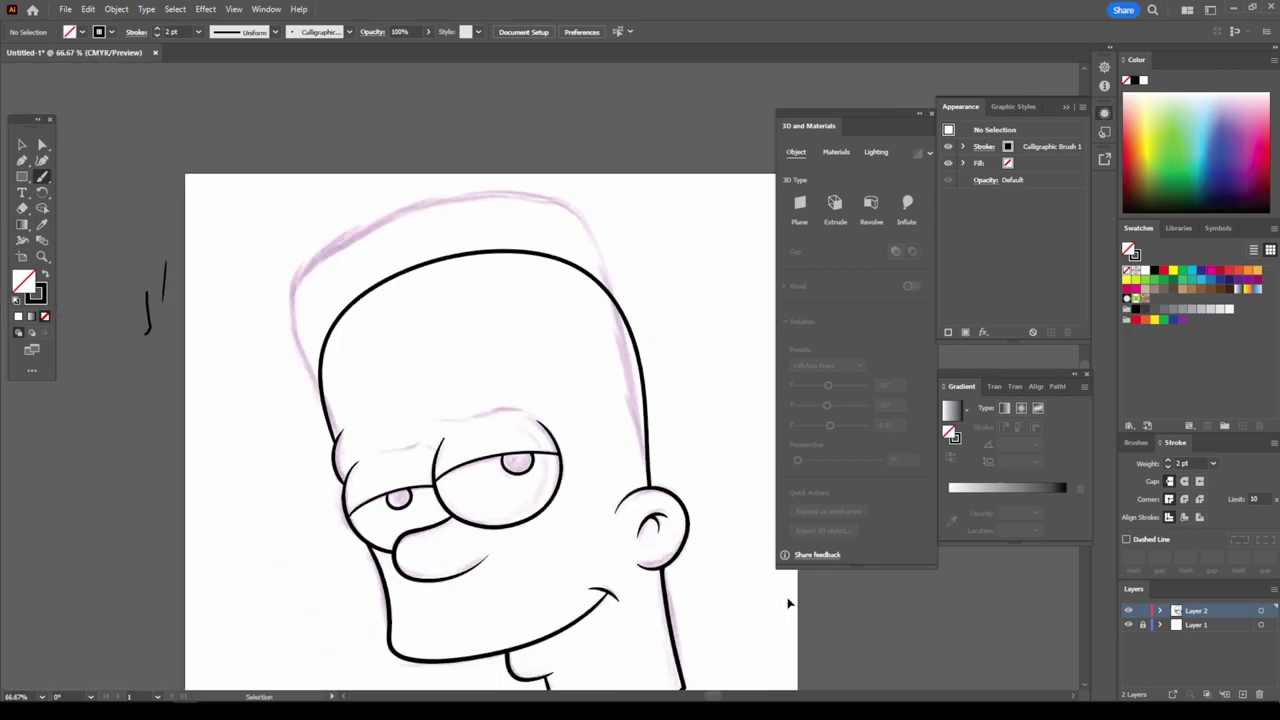
scroll(714, 537, up, 1)
scroll(716, 543, up, 1)
scroll(716, 543, up, 1)
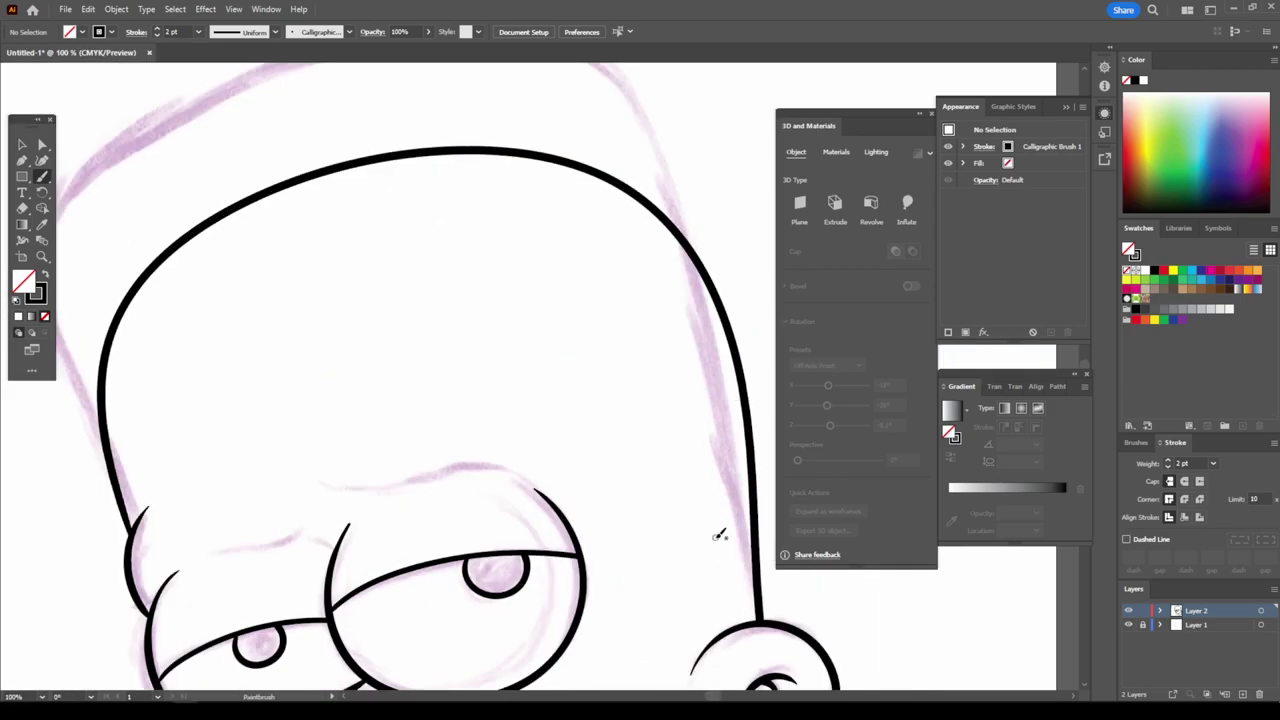
- Redraw the head outline at 3 pt stroke, over the top and down the left side
key(ctrl+z)
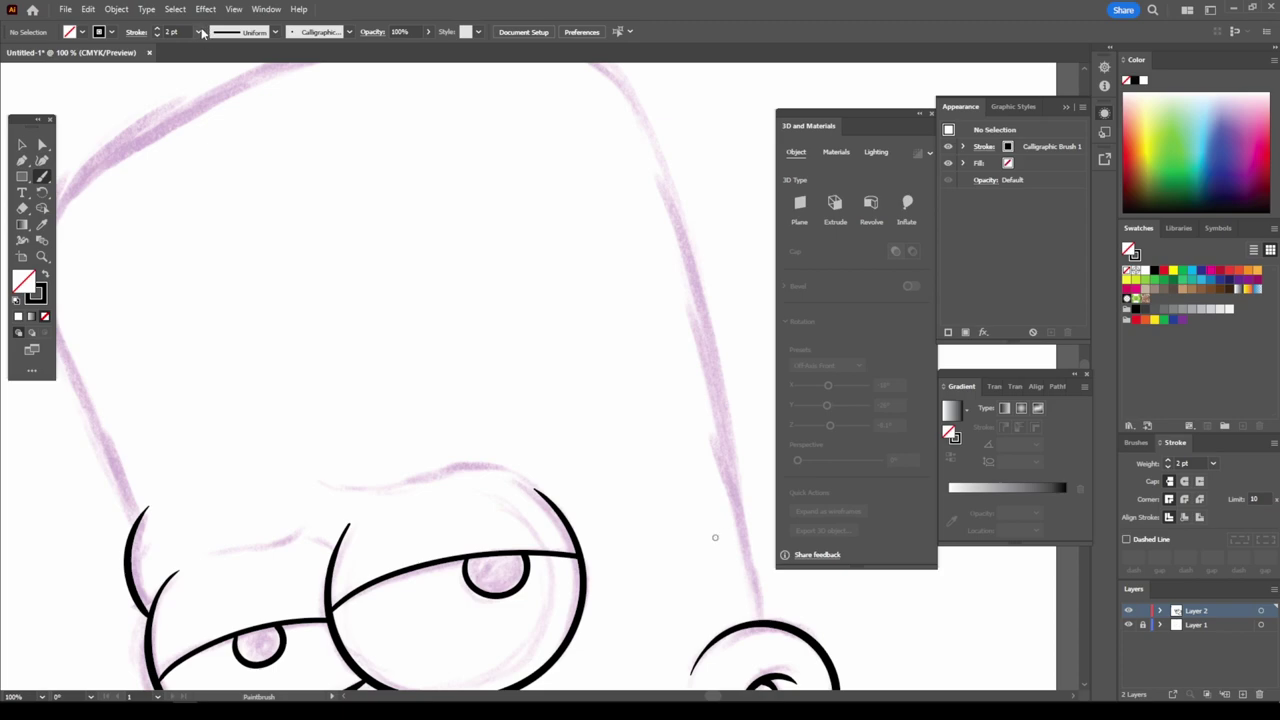
click(199, 32)
click(215, 120)
drag(768, 618, 201, 228)
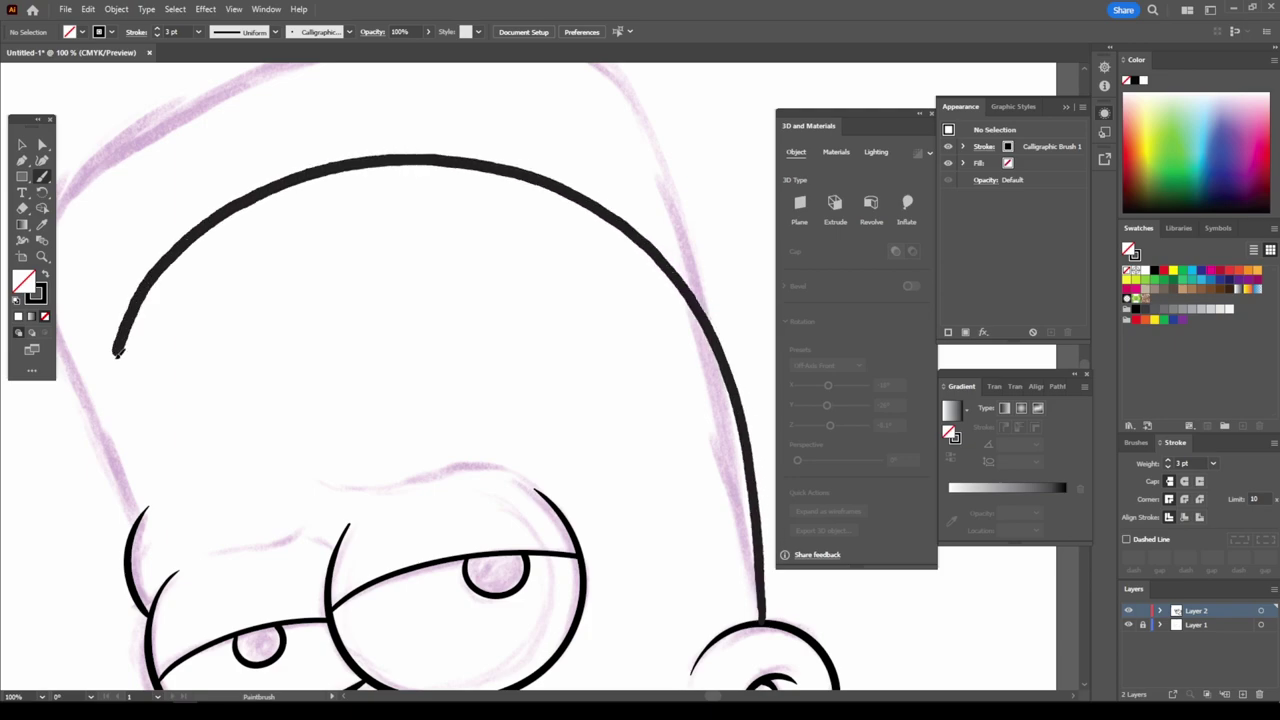
drag(201, 228, 150, 540)
- Close the gap between the jaw curves
key(ctrl+minus)
scroll(307, 620, down, 2)
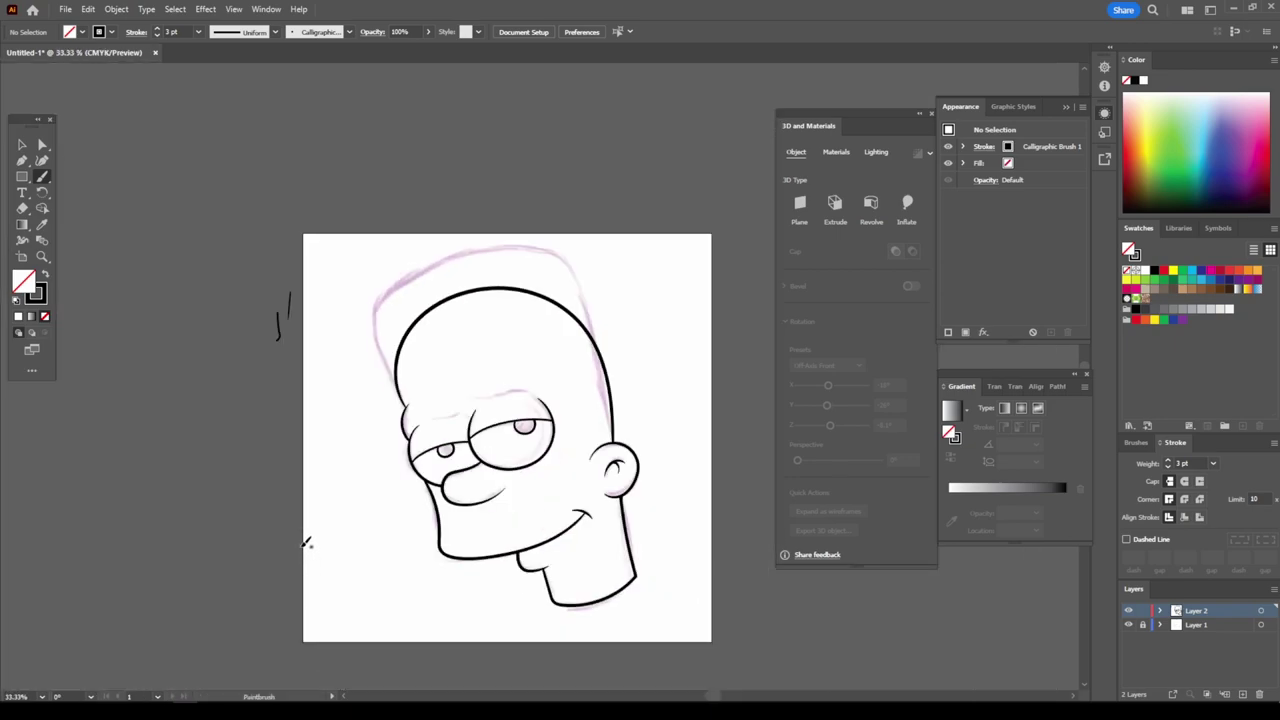
scroll(294, 551, up, 2)
scroll(297, 537, up, 2)
mouse_move(345, 570)
mouse_down()
mouse_move(350, 512)
mouse_move(323, 441)
mouse_up()
- Set a black fill with no stroke for freehand Pencil drawing
key(ctrl+minus)
key(ctrl+minus)
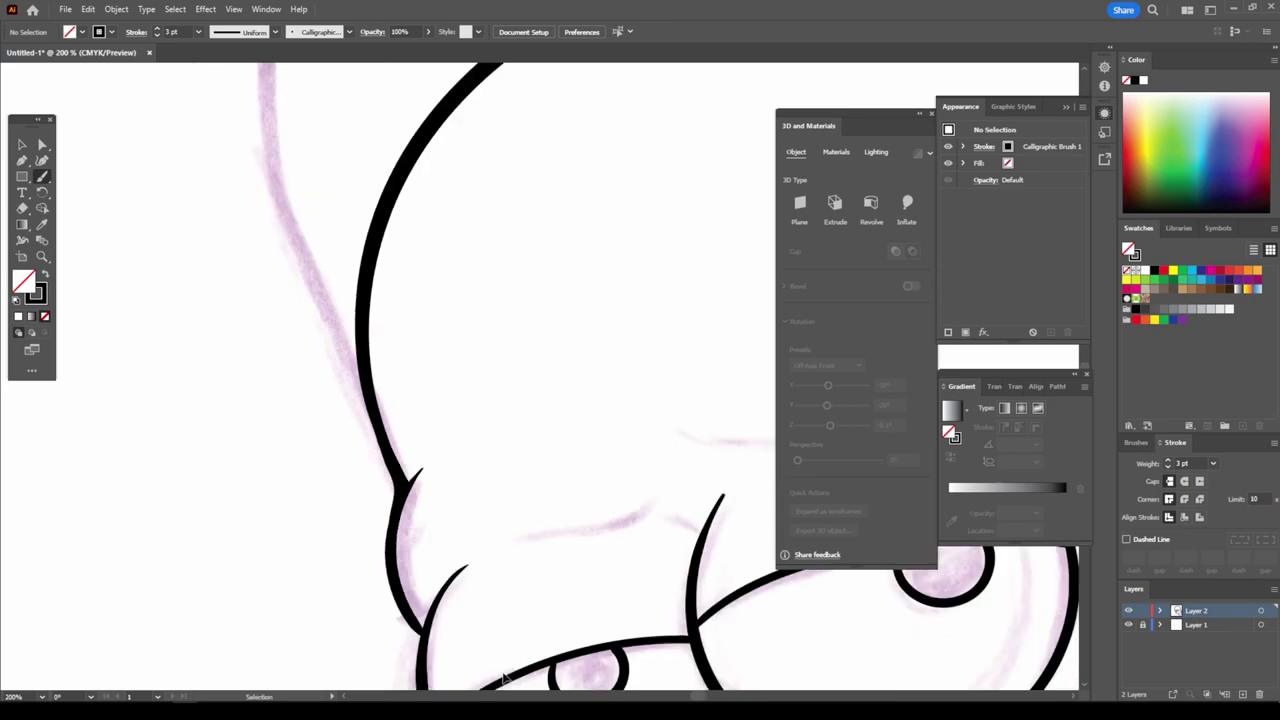
key(ctrl+minus)
key(ctrl+minus)
key(ctrl+minus)
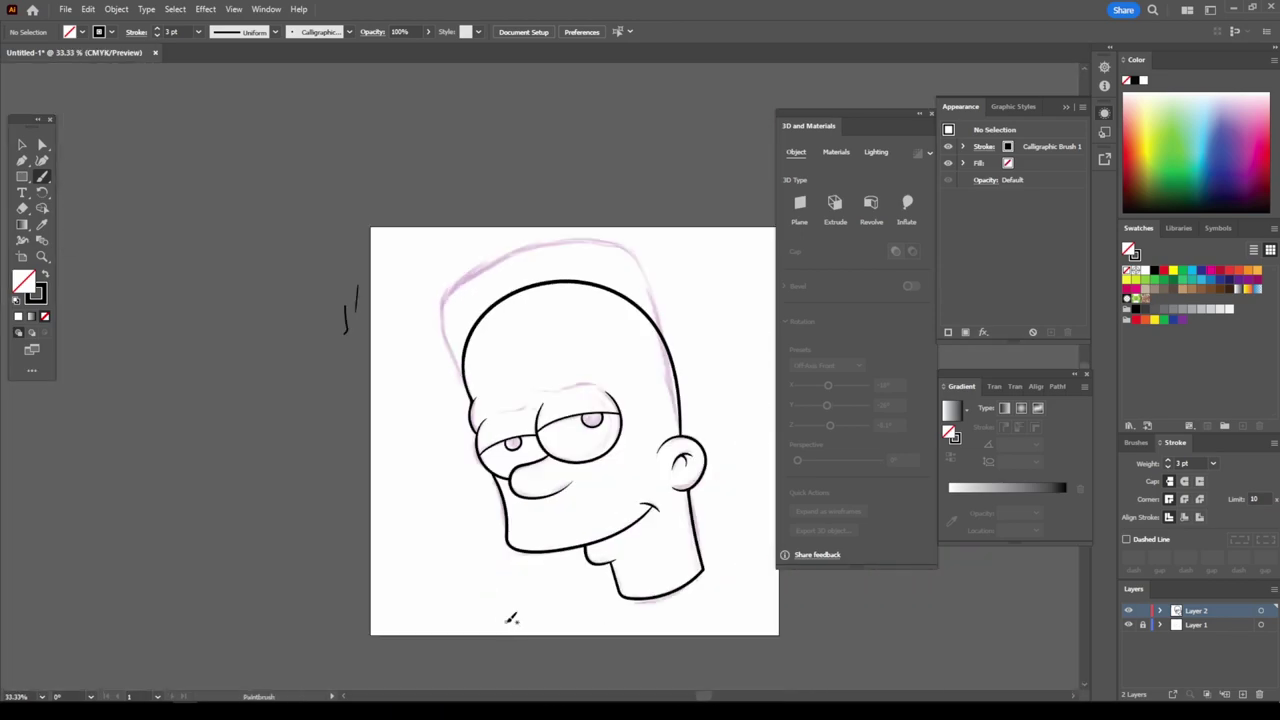
key(ctrl+plus)
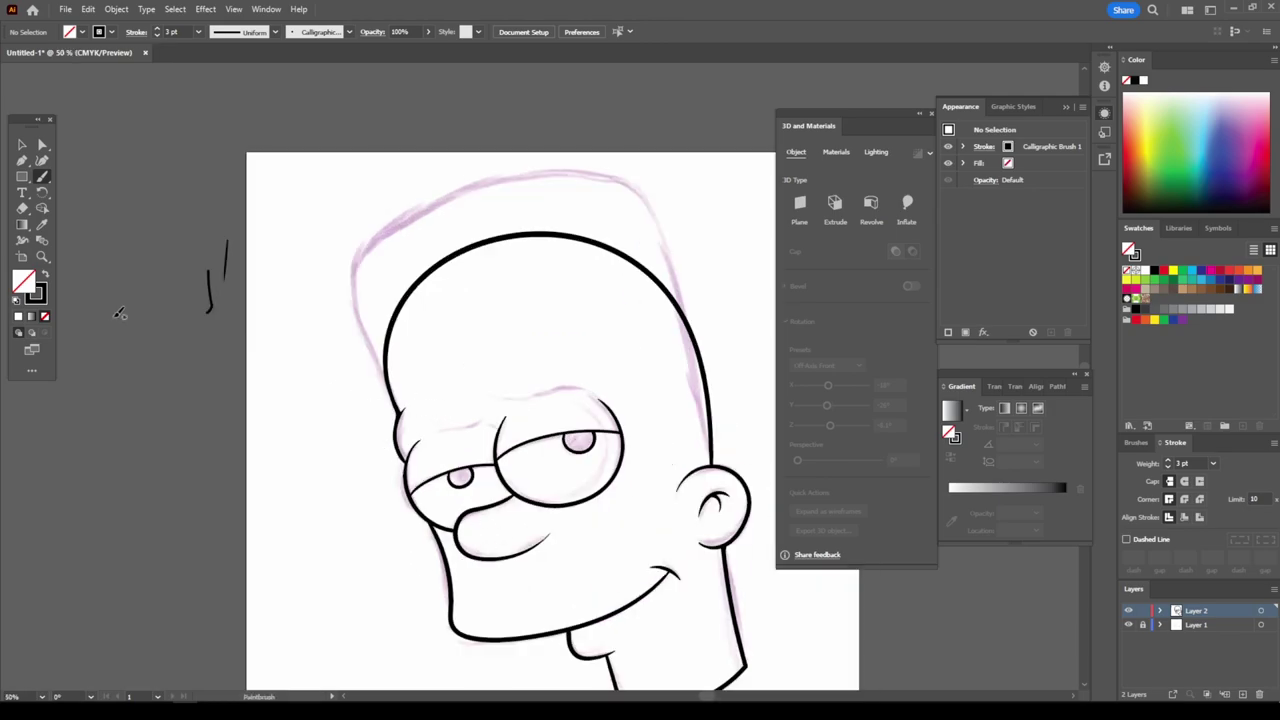
click(45, 275)
scroll(345, 415, down, 2)
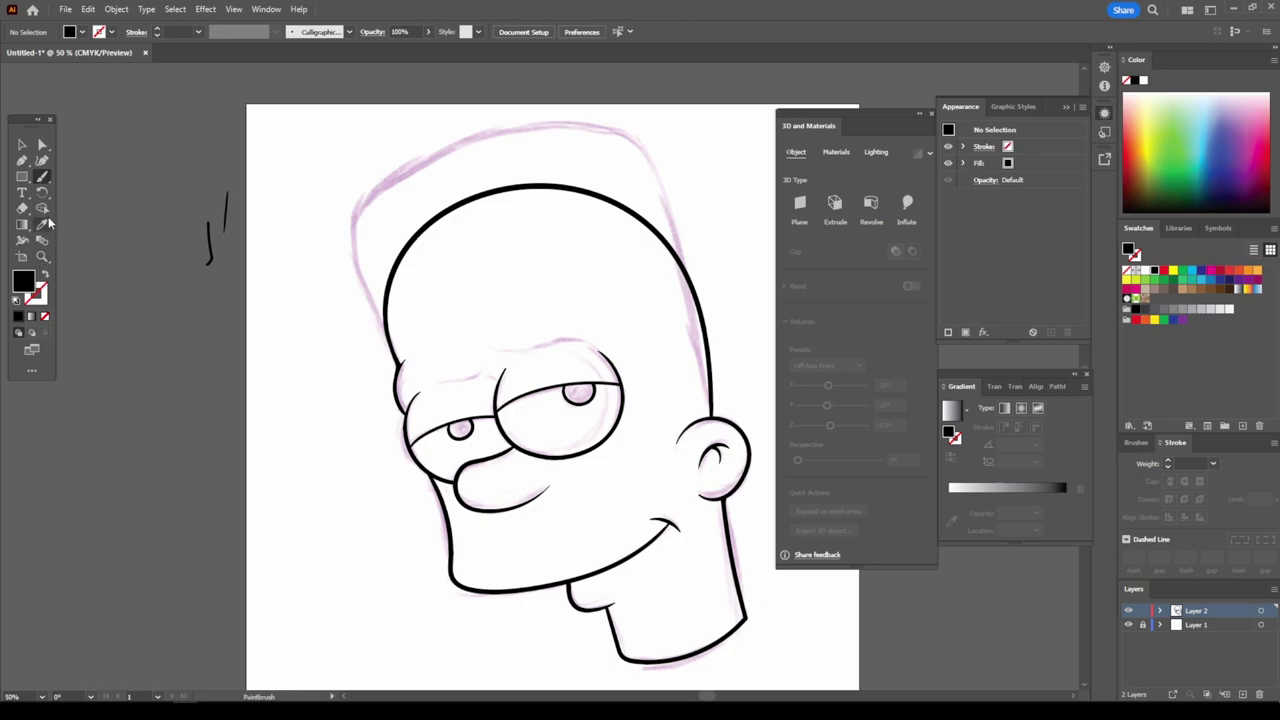
key(n)
scroll(371, 669, down, 1)
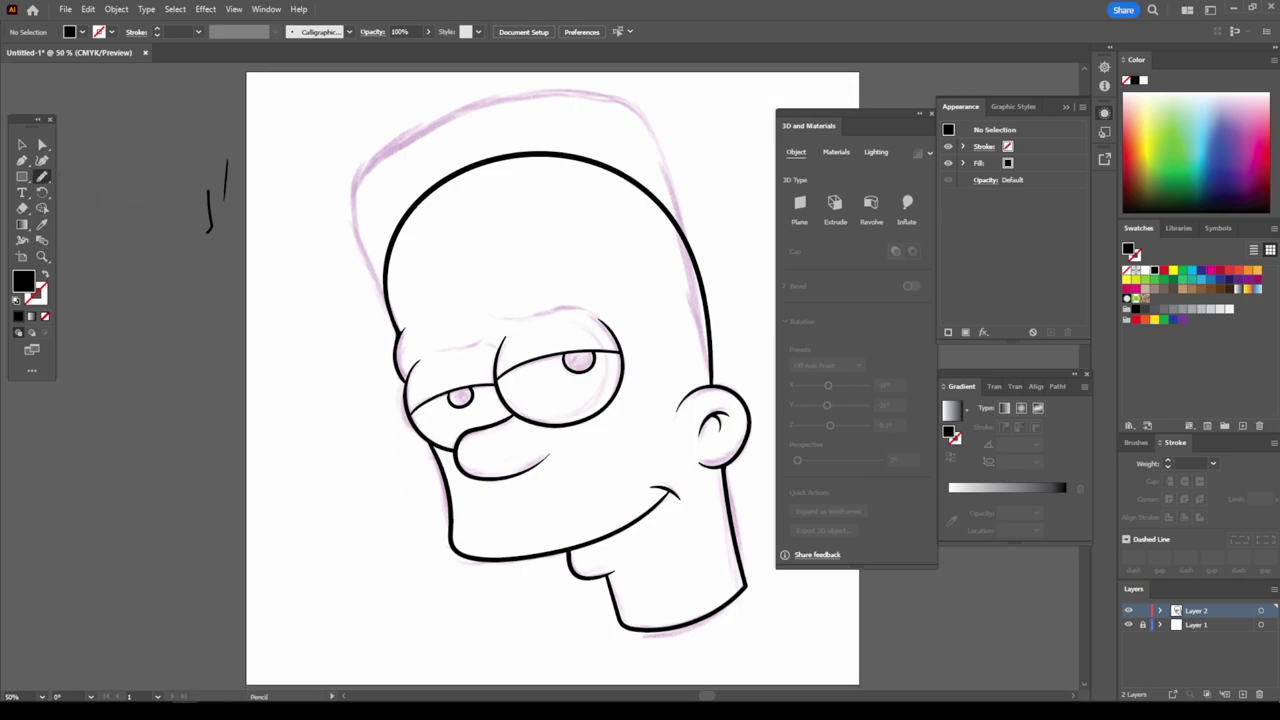
- Fill the larger eye's pupil solid black with a closed Pencil shape
key(ctrl+plus)
key(ctrl+plus)
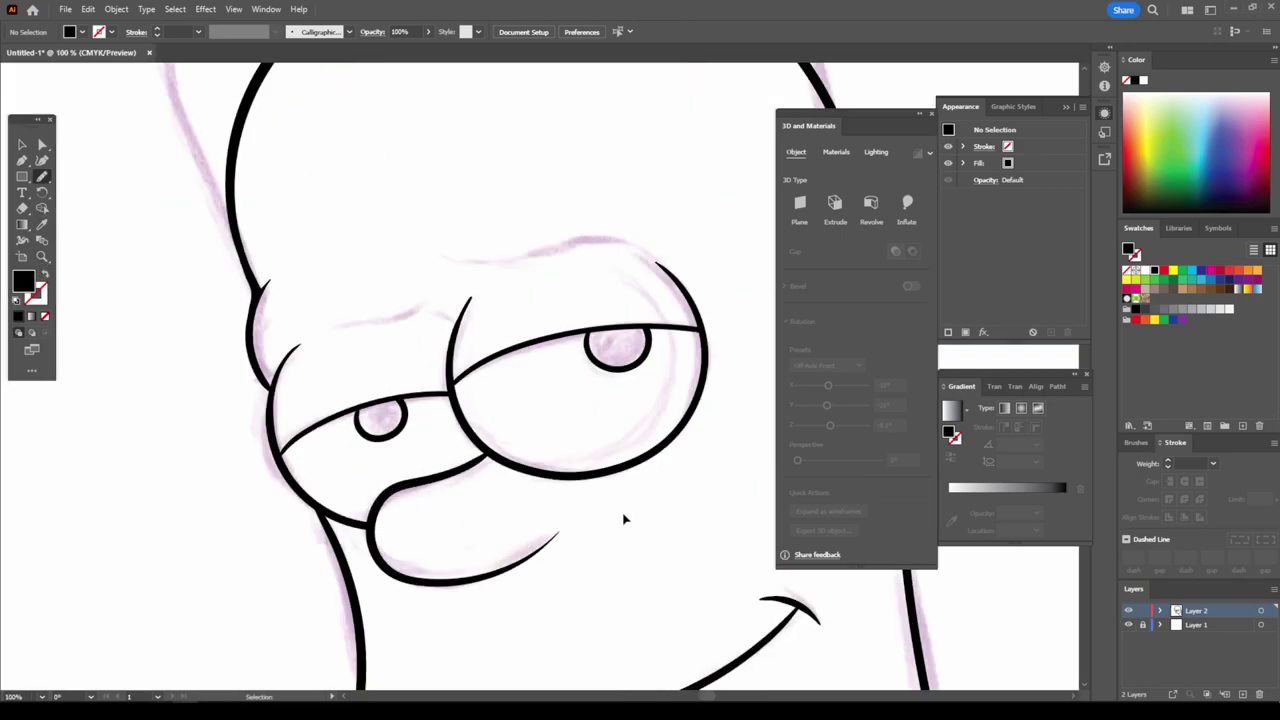
key(ctrl+plus)
key(ctrl+plus)
drag(533, 333, 617, 380)
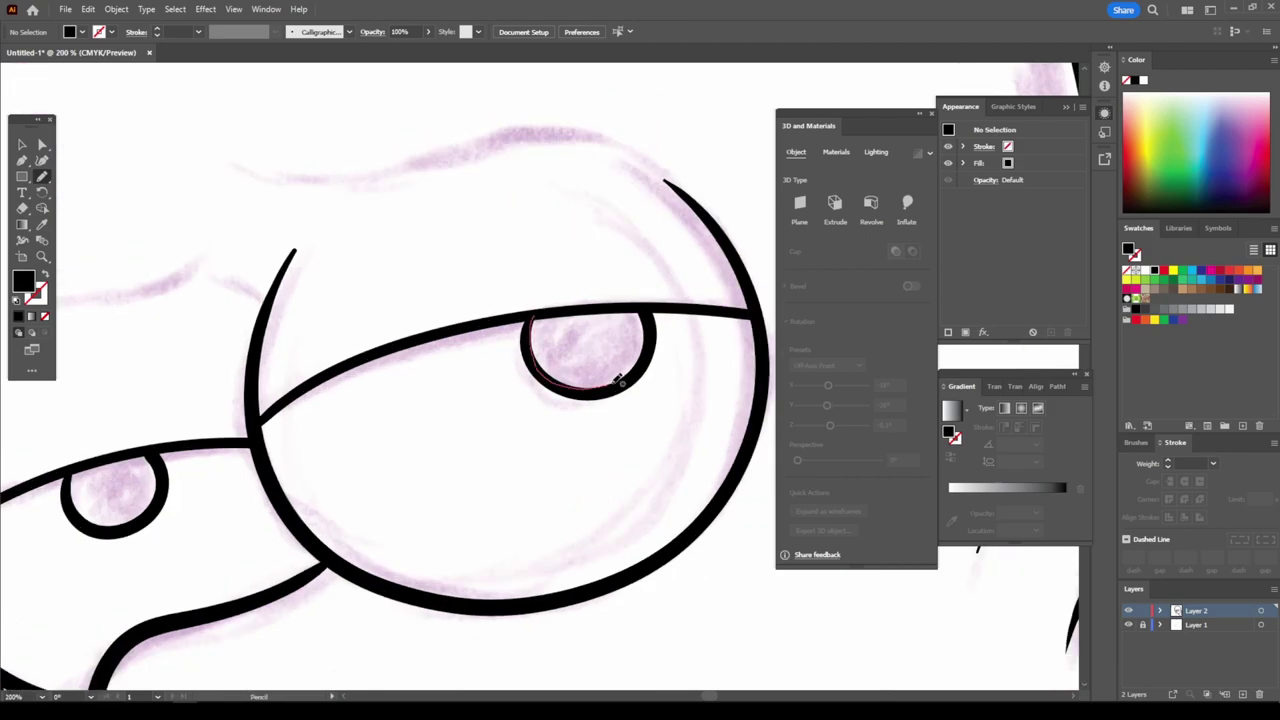
mouse_move(645, 311)
mouse_down()
mouse_move(585, 312)
mouse_move(600, 378)
mouse_up()
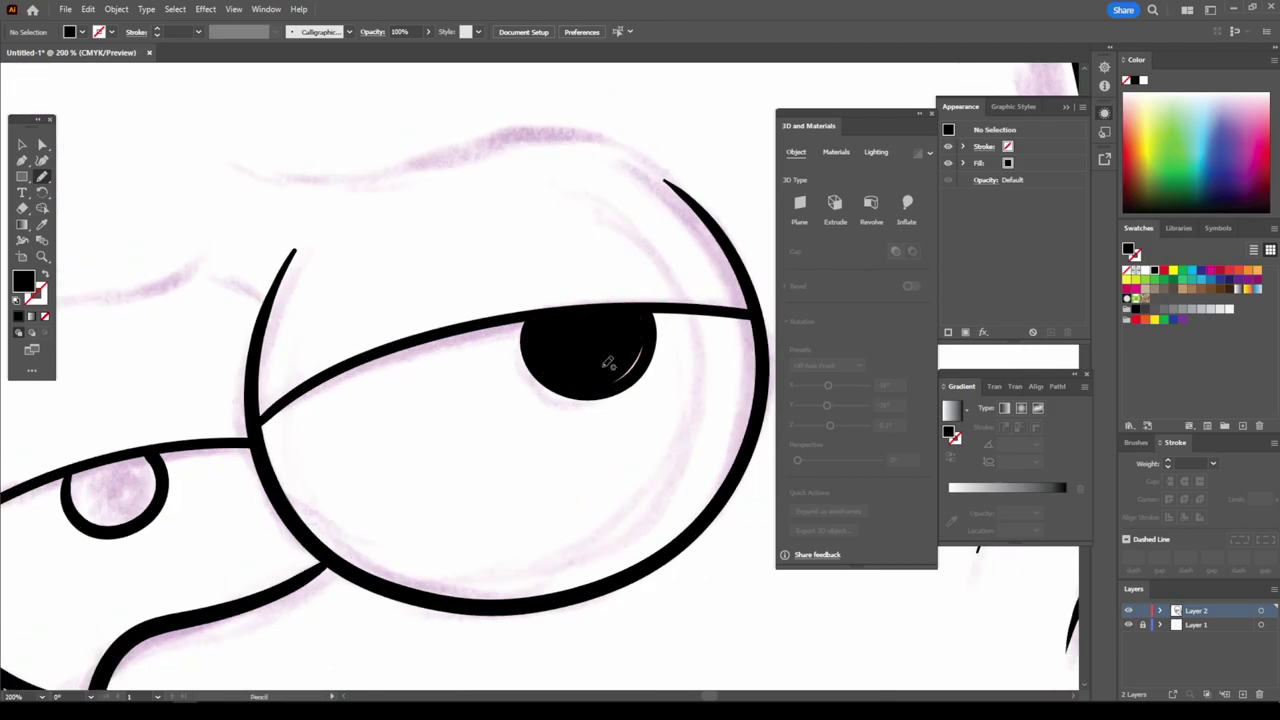
- Fill the smaller eye's pupil solid black, then view the whole head
key(ctrl+minus)
key(ctrl+plus)
key(ctrl+plus)
scroll(430, 428, down, 2)
scroll(415, 410, left, 2)
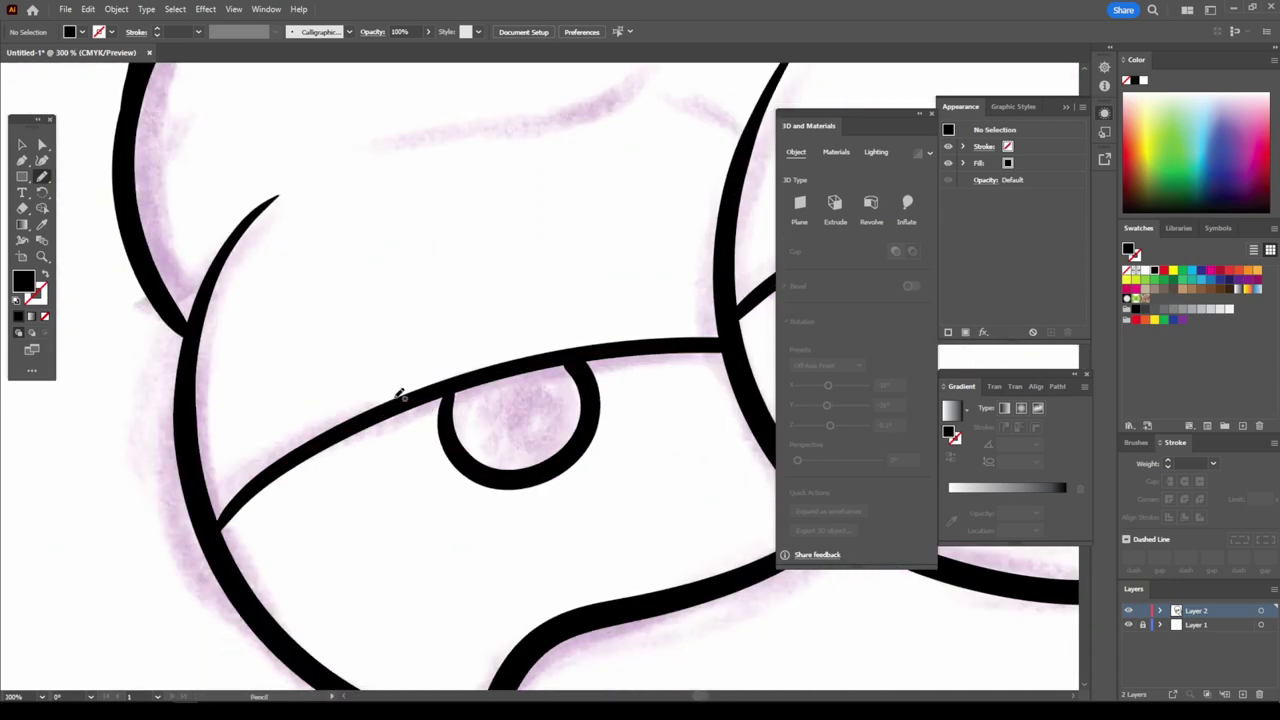
drag(455, 467, 508, 360)
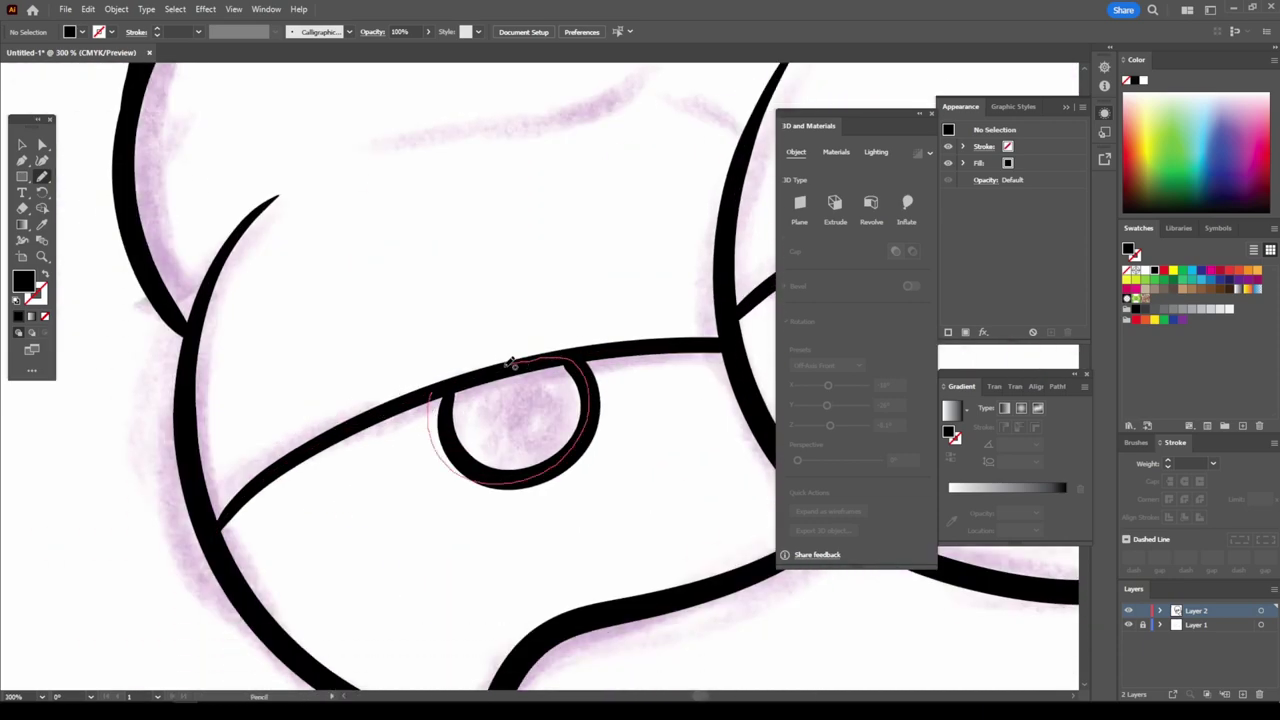
key(ctrl+minus)
key(ctrl+minus)
key(ctrl+minus)
key(ctrl+minus)
scroll(694, 537, right, 2)
scroll(697, 525, right, 1)
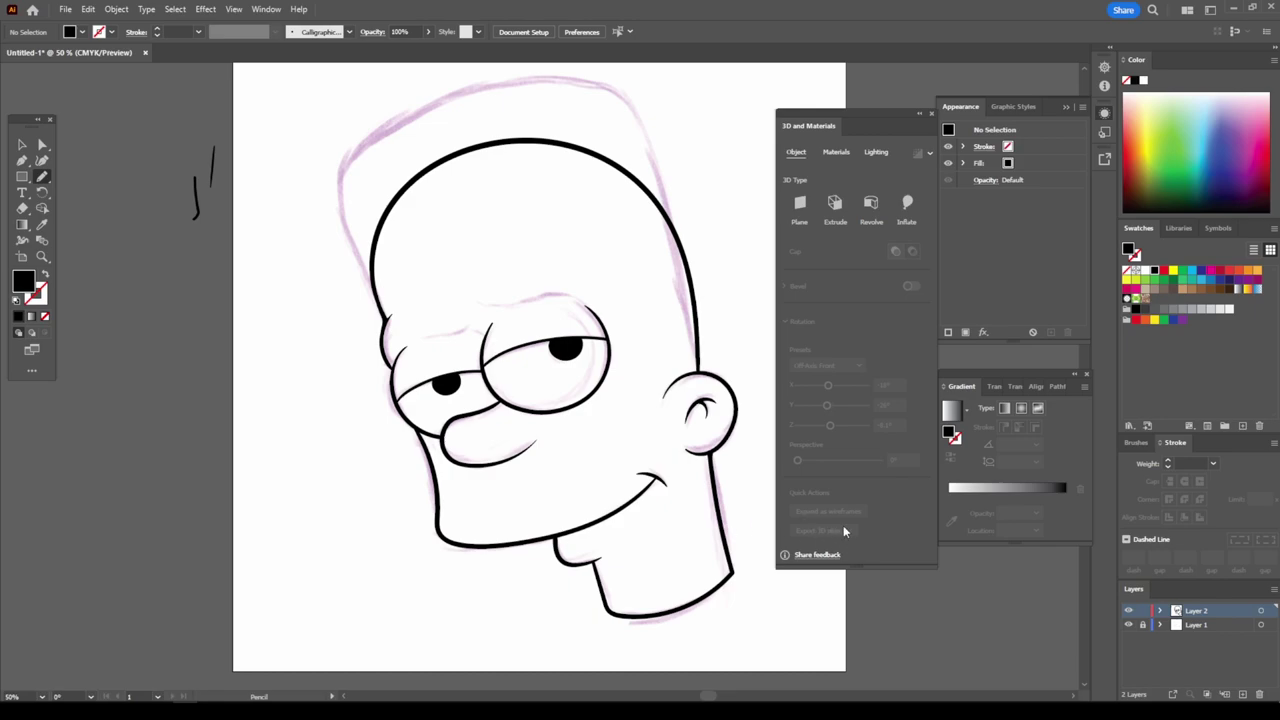
- Select all the head line art, expand its appearance and merge it with Pathfinder
click(21, 145)
drag(346, 172, 748, 610)
click(116, 9)
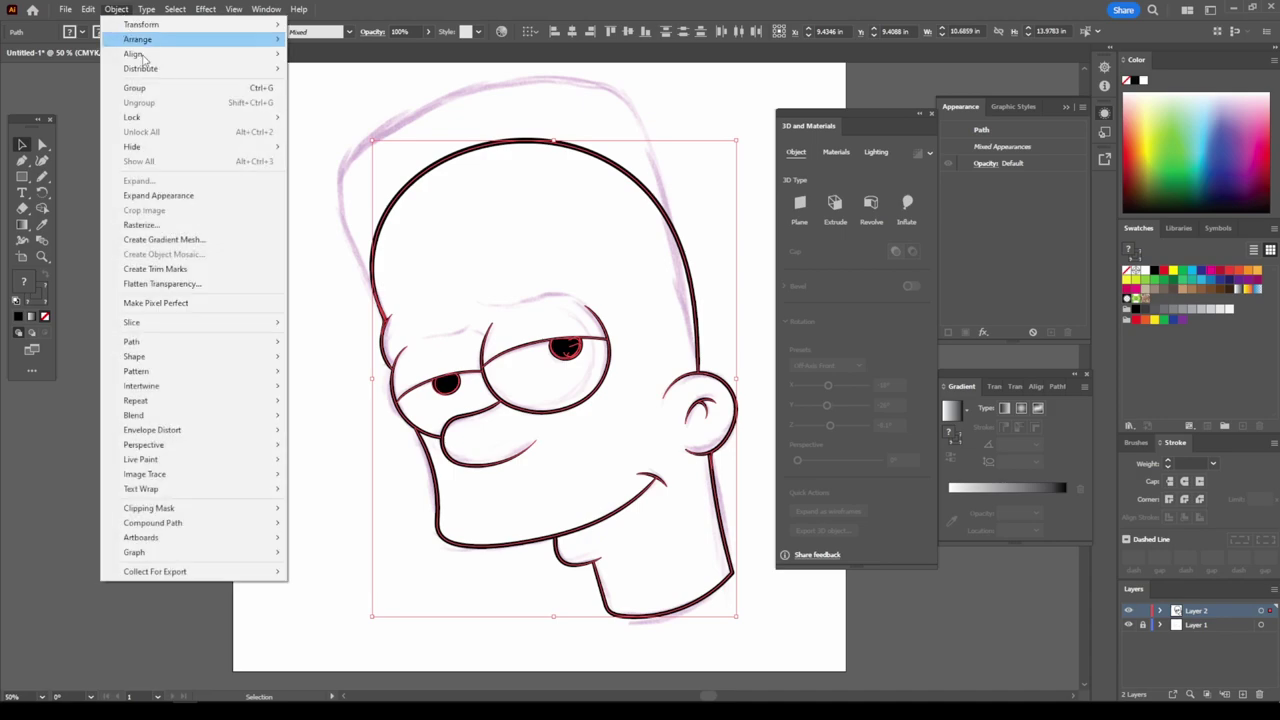
click(158, 195)
click(266, 9)
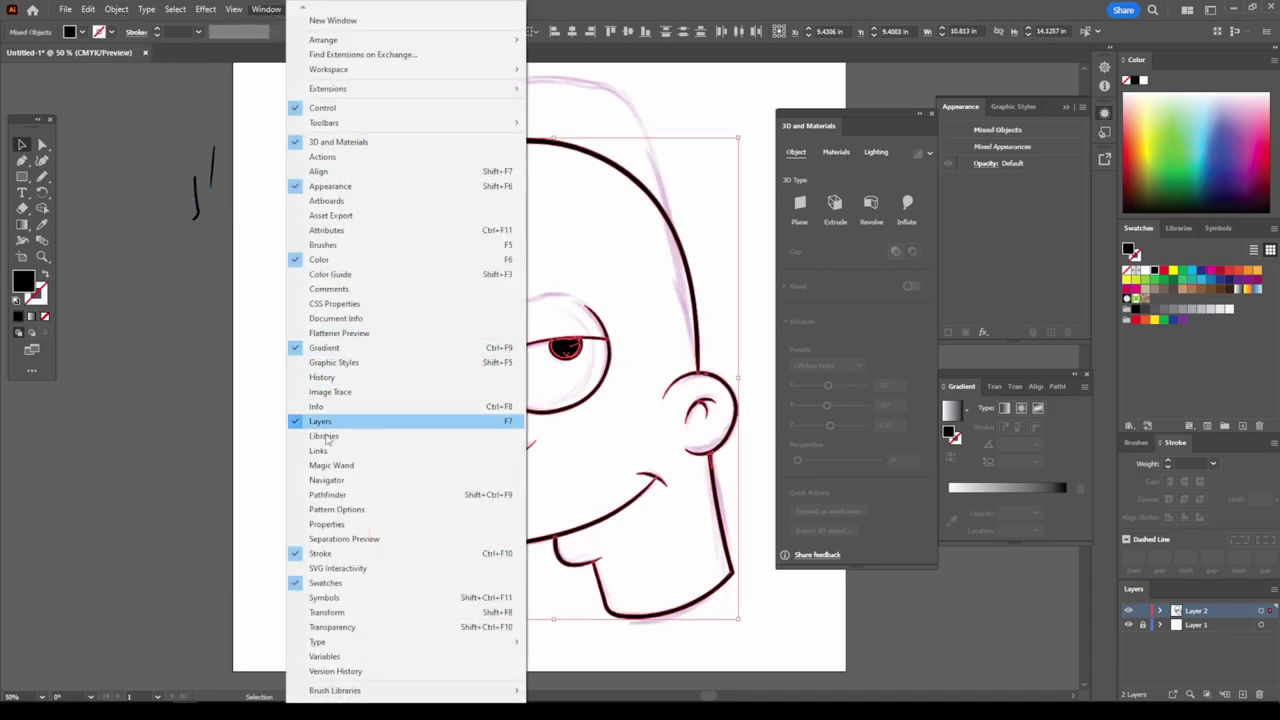
click(330, 495)
click(1001, 458)
click(984, 600)
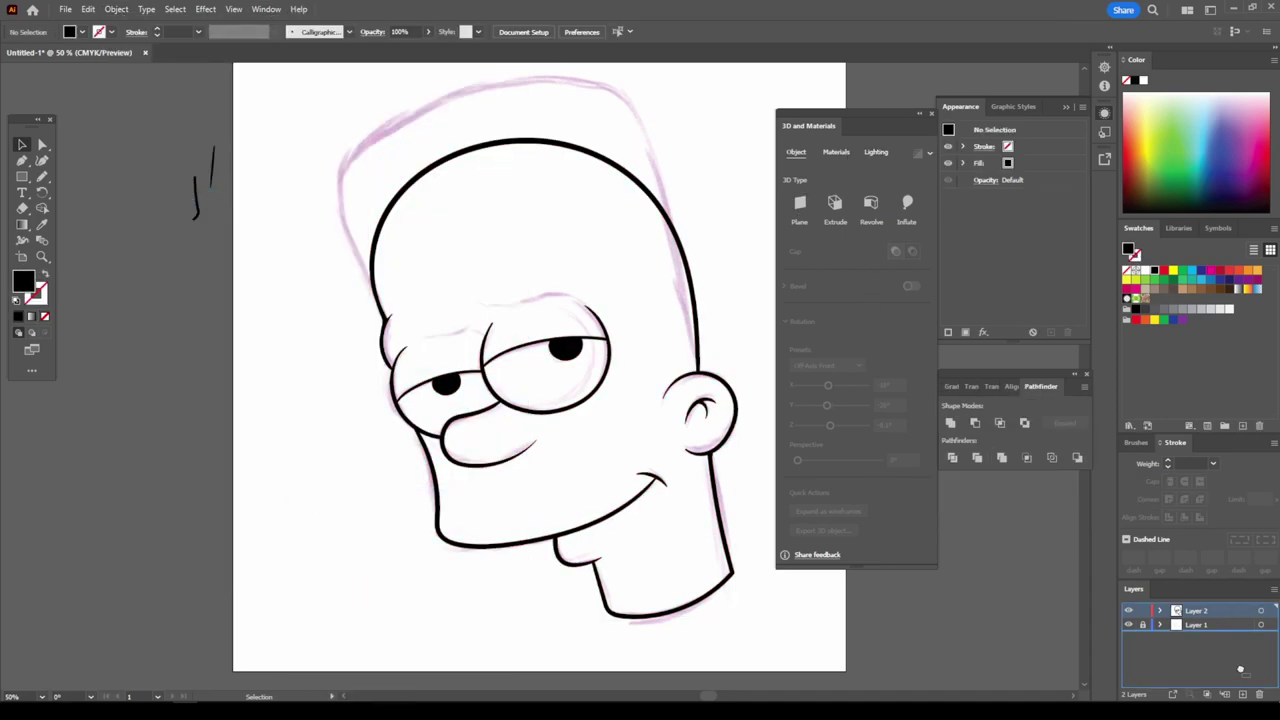
- Duplicate Layer 2 and add a new Layer 4 on top
drag(1196, 610, 1243, 694)
click(1185, 627)
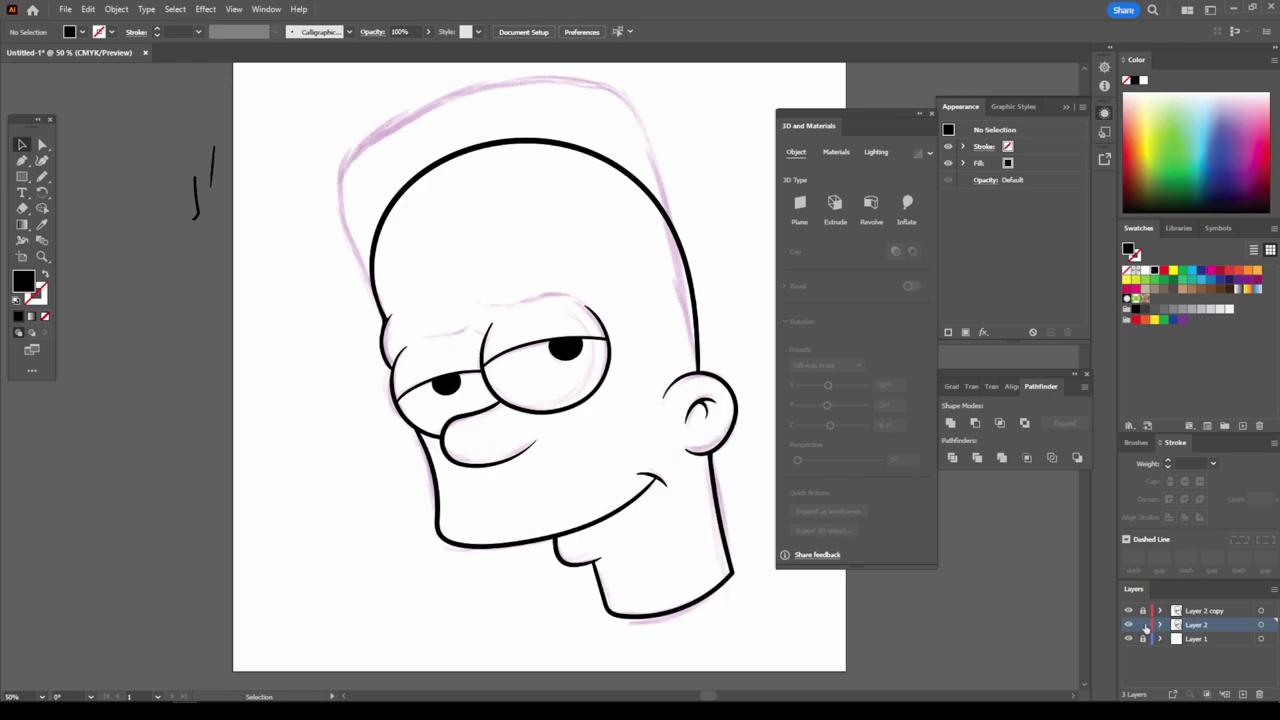
click(1226, 612)
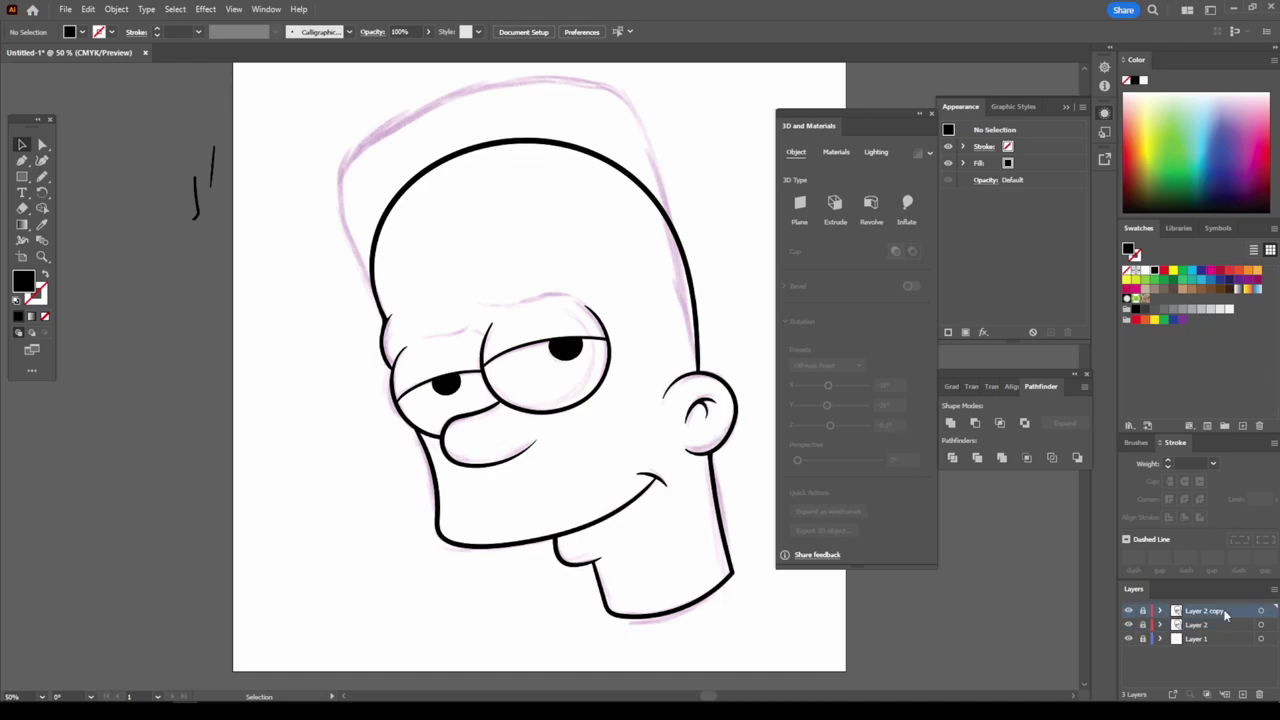
click(1242, 694)
- Set the fill colour to dark brown #23160E
click(1230, 289)
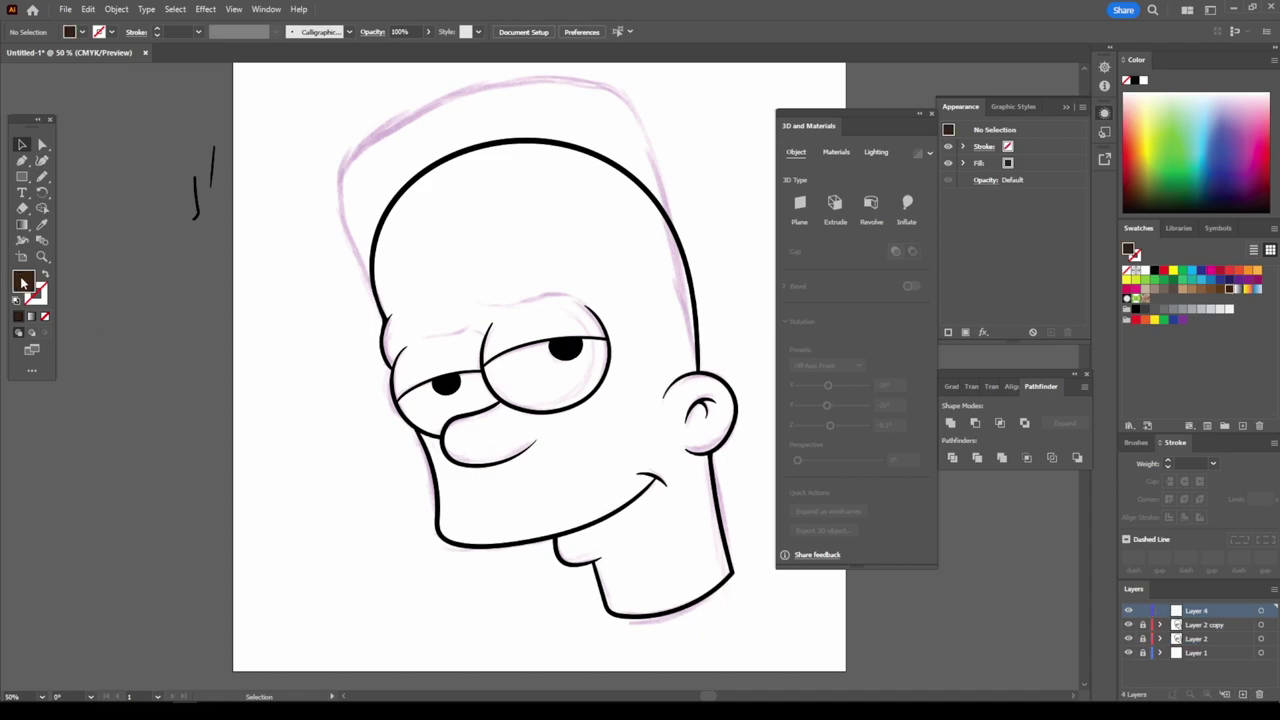
double_click(24, 283)
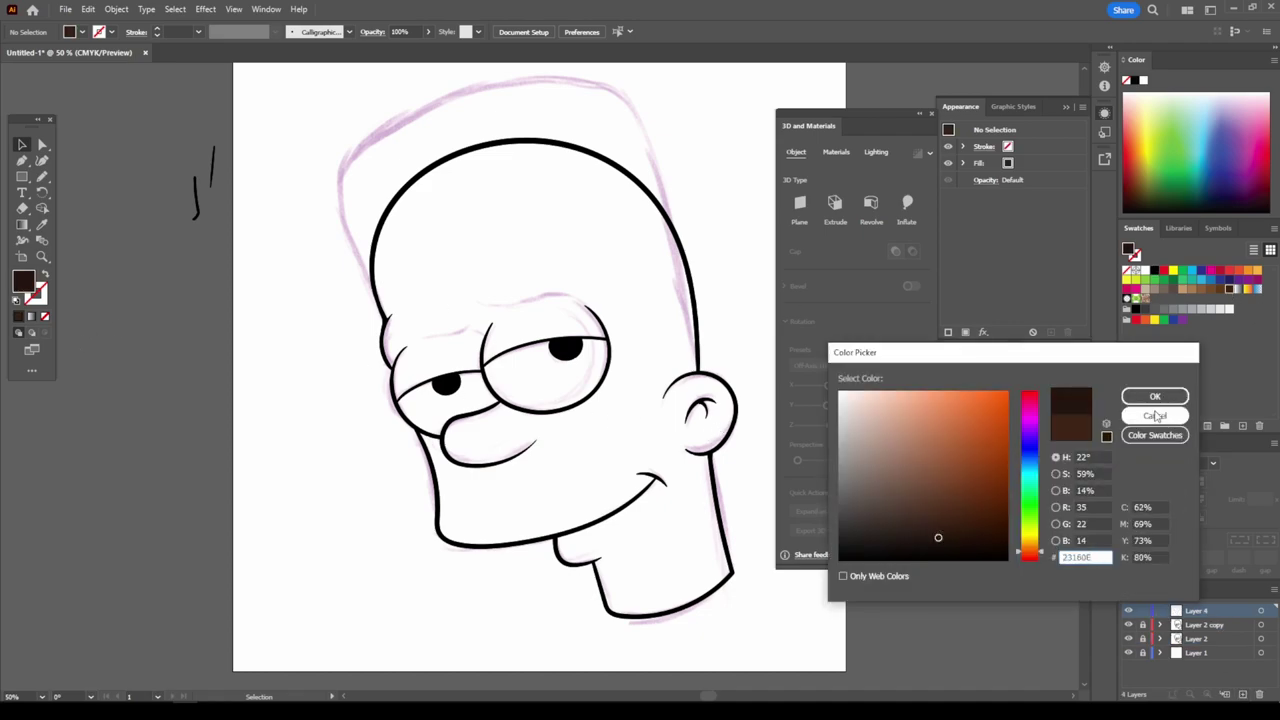
click(1154, 415)
click(42, 176)
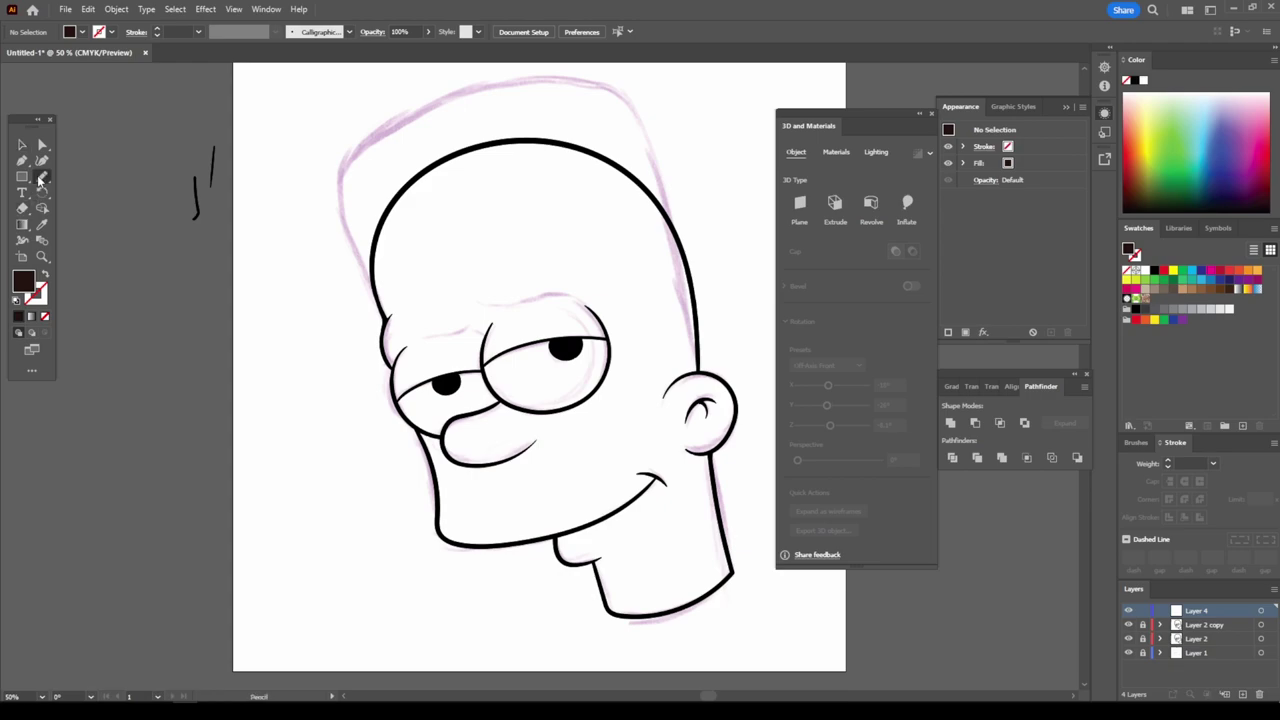
- Complete the dark brown eyebrows as filled, feathery closed pencil shapes
scroll(523, 450, up, 1)
scroll(529, 447, up, 1)
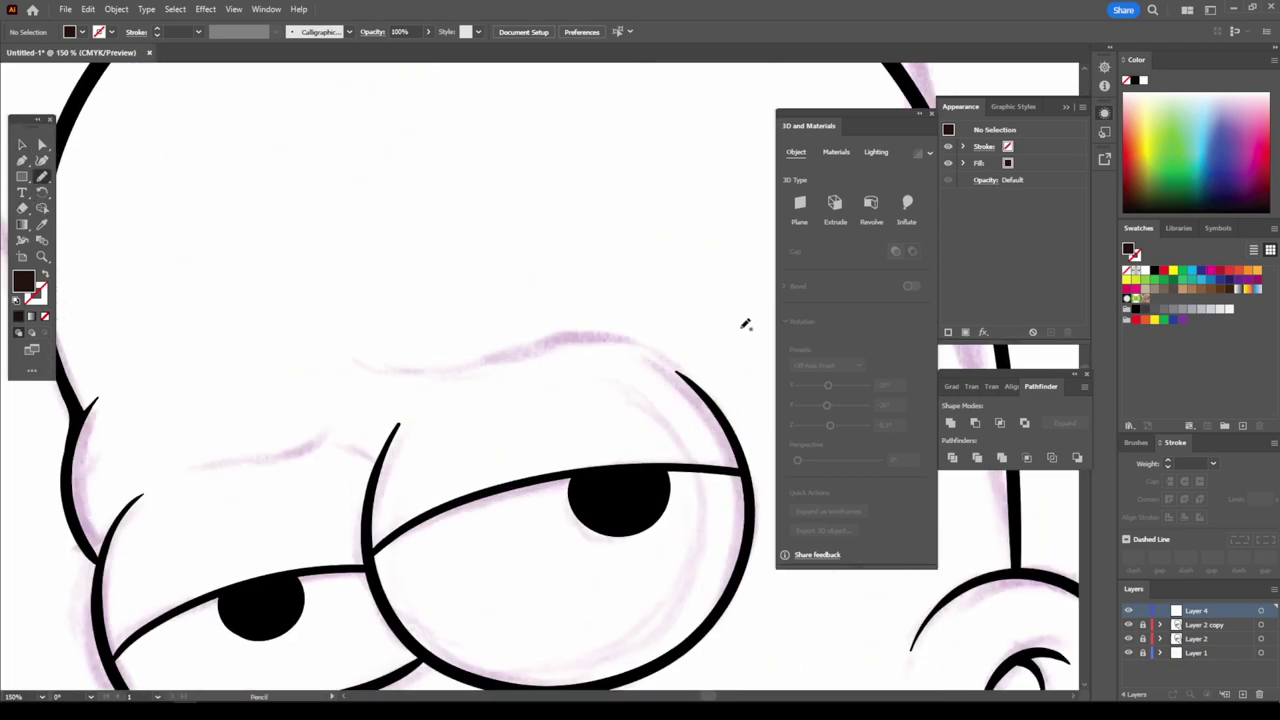
drag(745, 305, 627, 327)
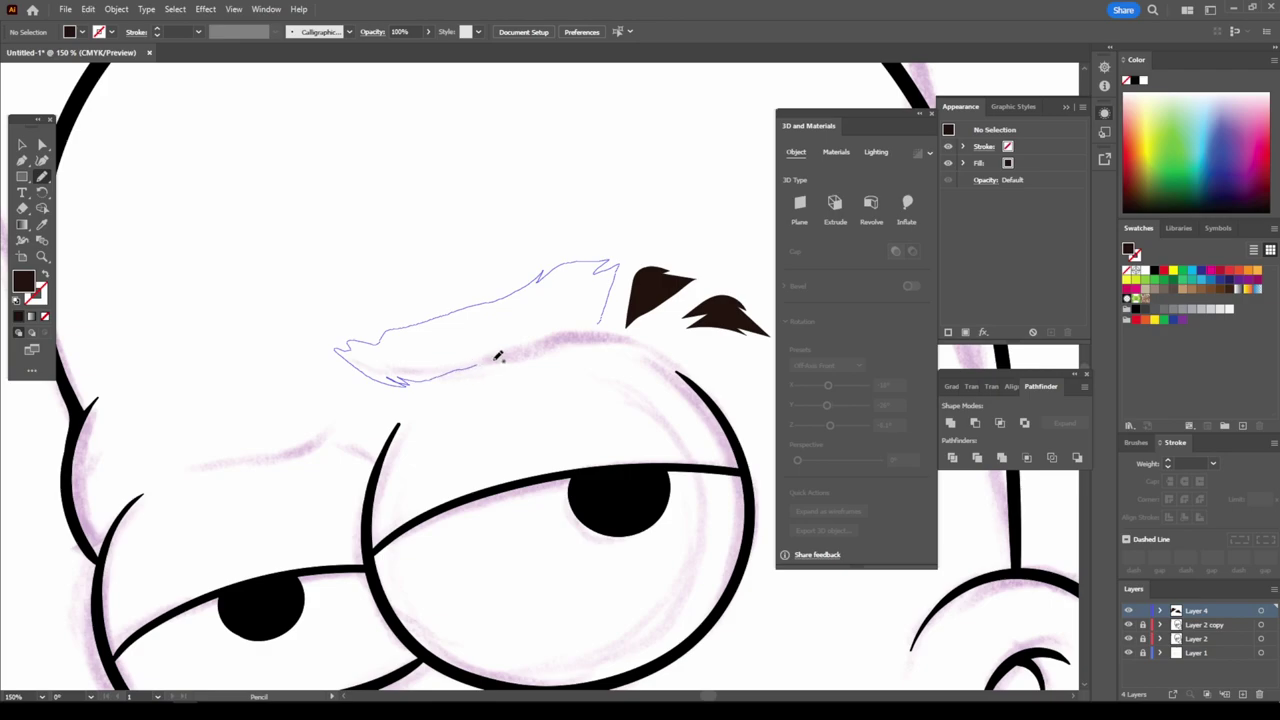
drag(498, 357, 604, 331)
scroll(699, 475, down, 3)
scroll(699, 475, down, 2)
scroll(634, 488, up, 6)
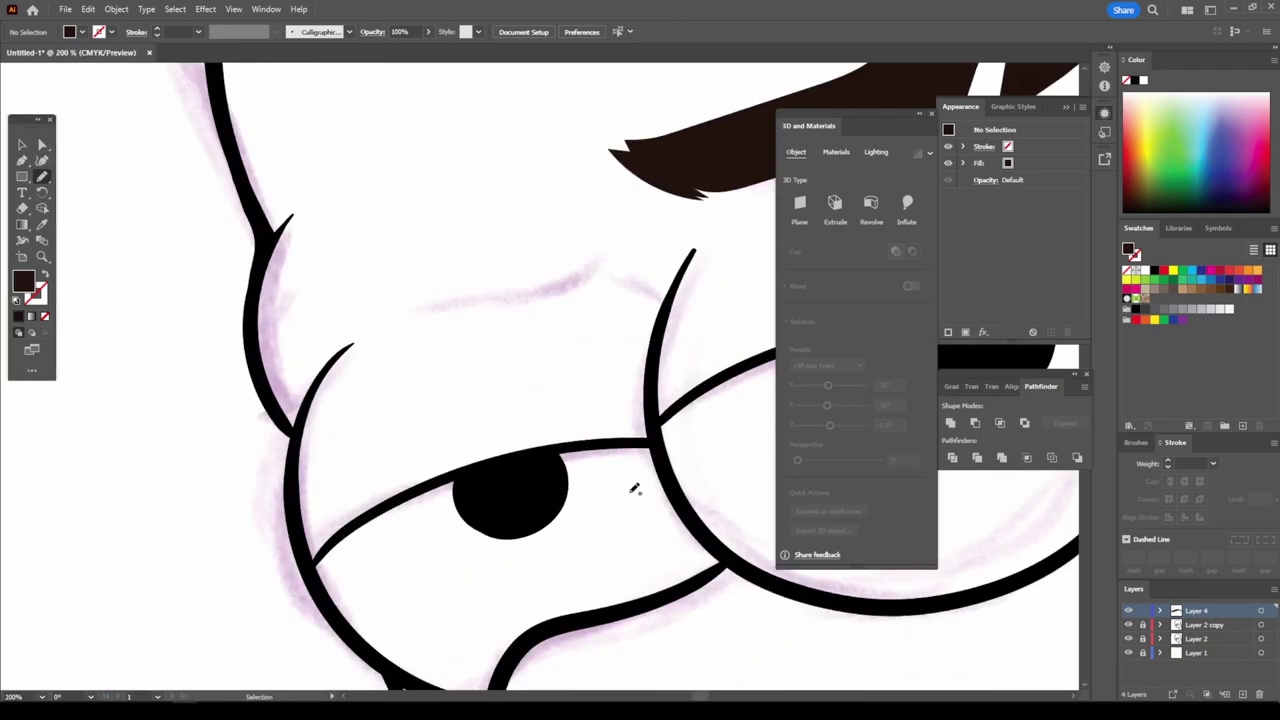
scroll(460, 448, up, 3)
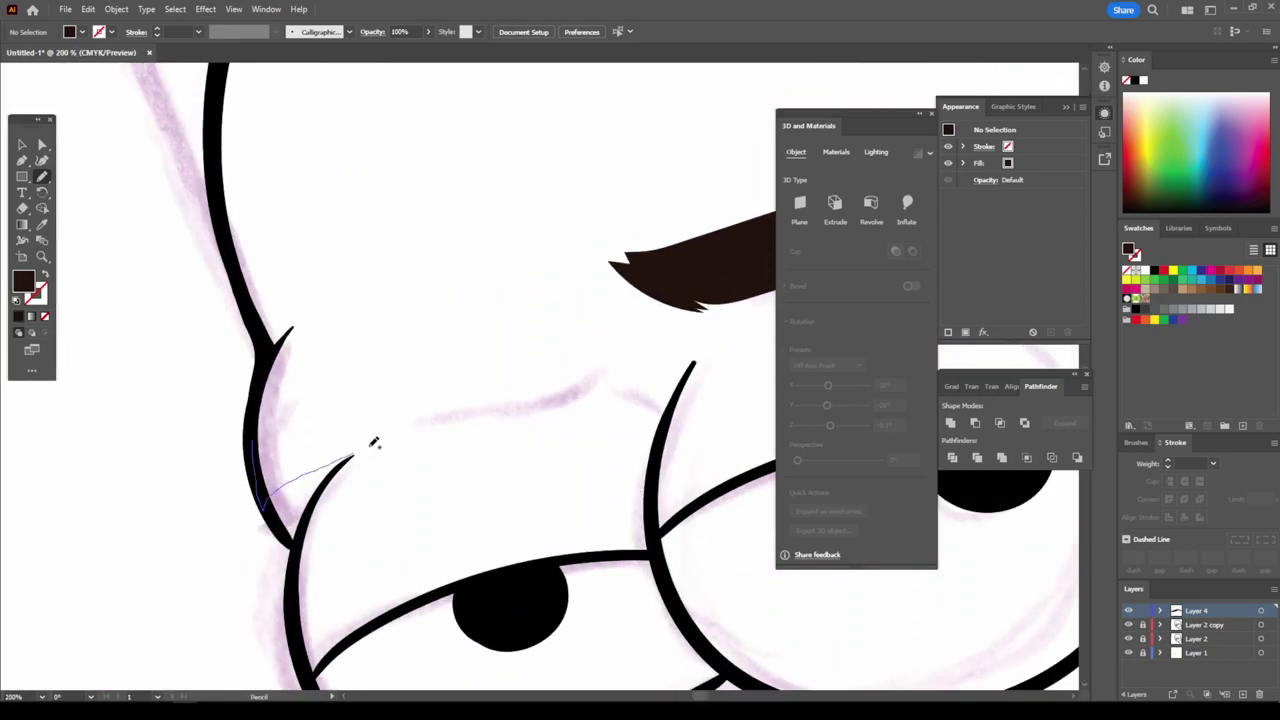
mouse_move(427, 417)
mouse_down()
mouse_move(594, 371)
mouse_move(508, 337)
mouse_move(423, 337)
mouse_move(258, 382)
mouse_up()
drag(232, 447, 240, 452)
- Draw a closed, jagged dark brown mustache shape under the nose
scroll(543, 603, down, 3)
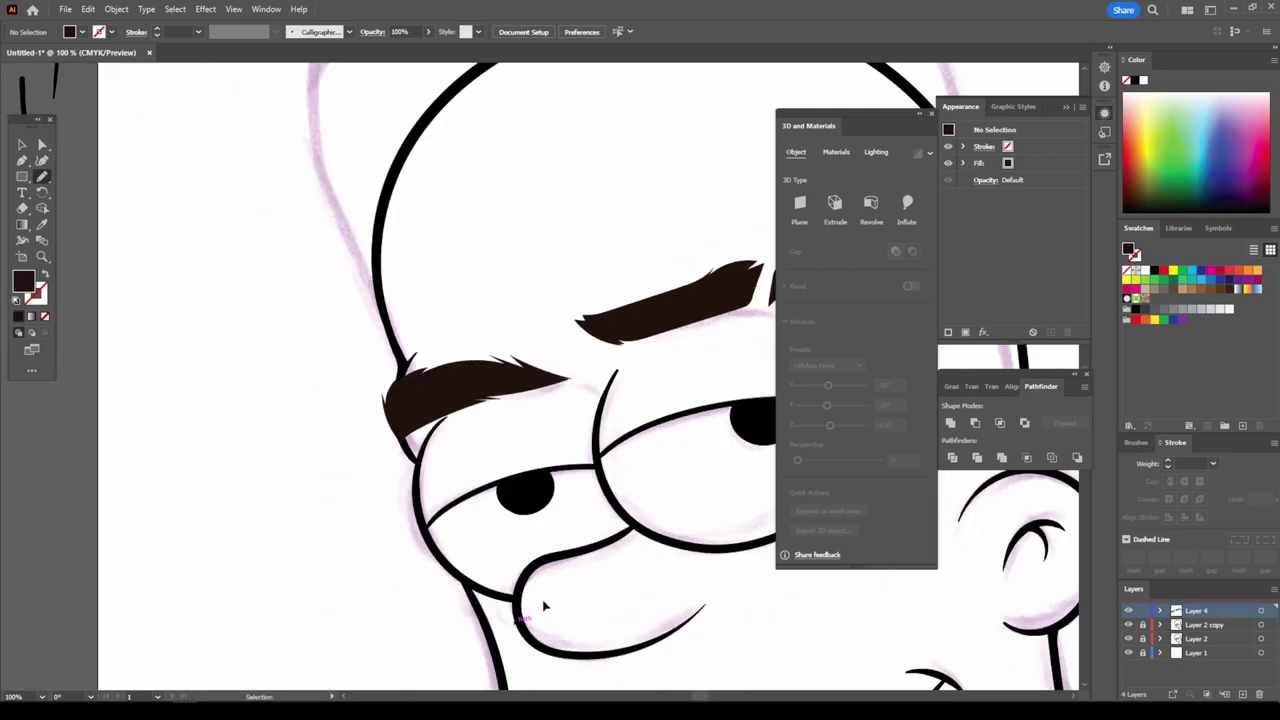
scroll(649, 626, down, 3)
scroll(647, 612, up, 2)
scroll(647, 610, up, 1)
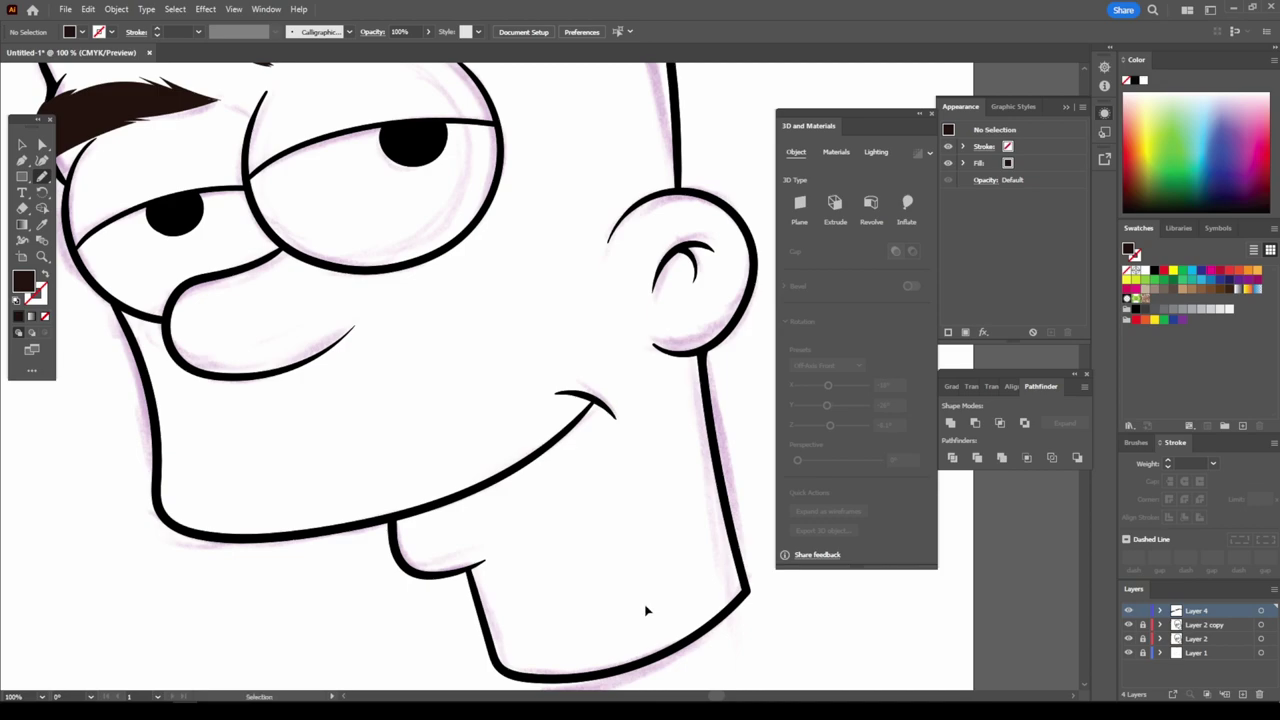
scroll(640, 608, up, 1)
mouse_move(680, 415)
mouse_down()
mouse_move(451, 491)
mouse_move(303, 522)
mouse_up()
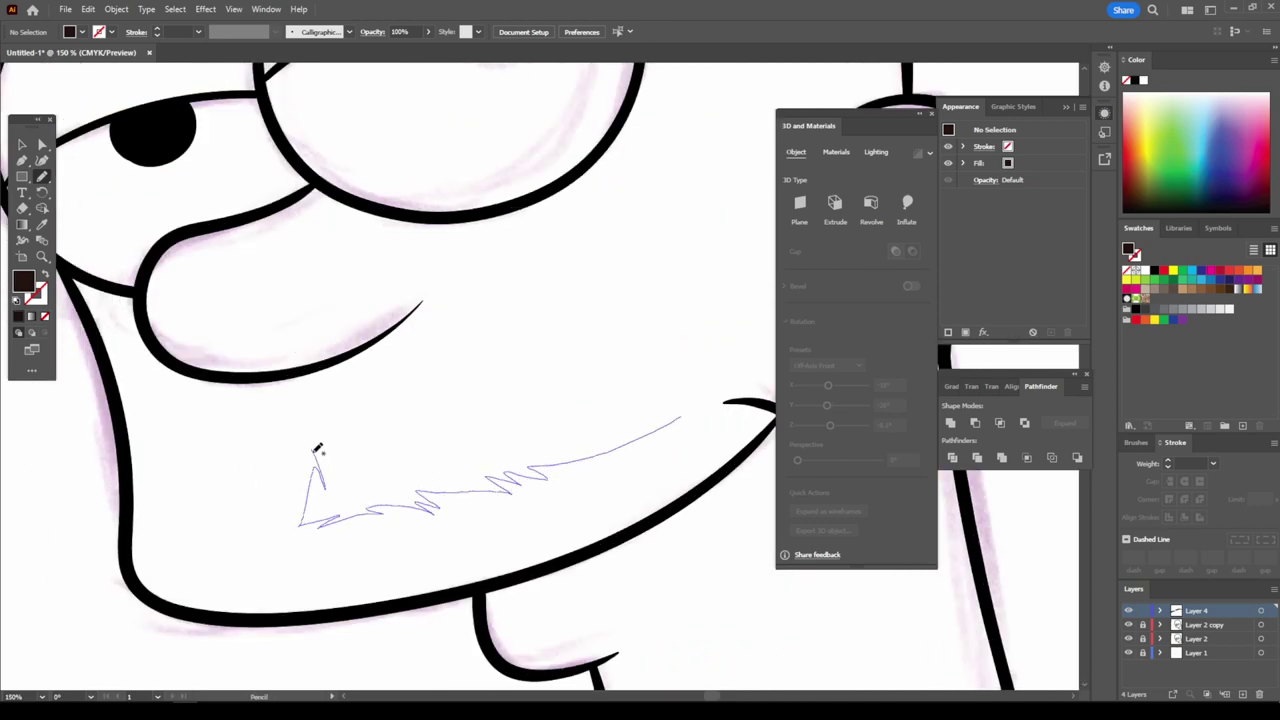
mouse_move(315, 452)
mouse_down()
mouse_move(344, 436)
mouse_move(592, 405)
mouse_move(712, 404)
mouse_up()
mouse_move(276, 528)
mouse_down()
mouse_move(274, 434)
mouse_move(186, 463)
mouse_move(128, 537)
mouse_move(240, 516)
mouse_move(272, 528)
mouse_up()
- Outline a jagged dark brown beard down the right jaw and chin
scroll(381, 544, down, 2)
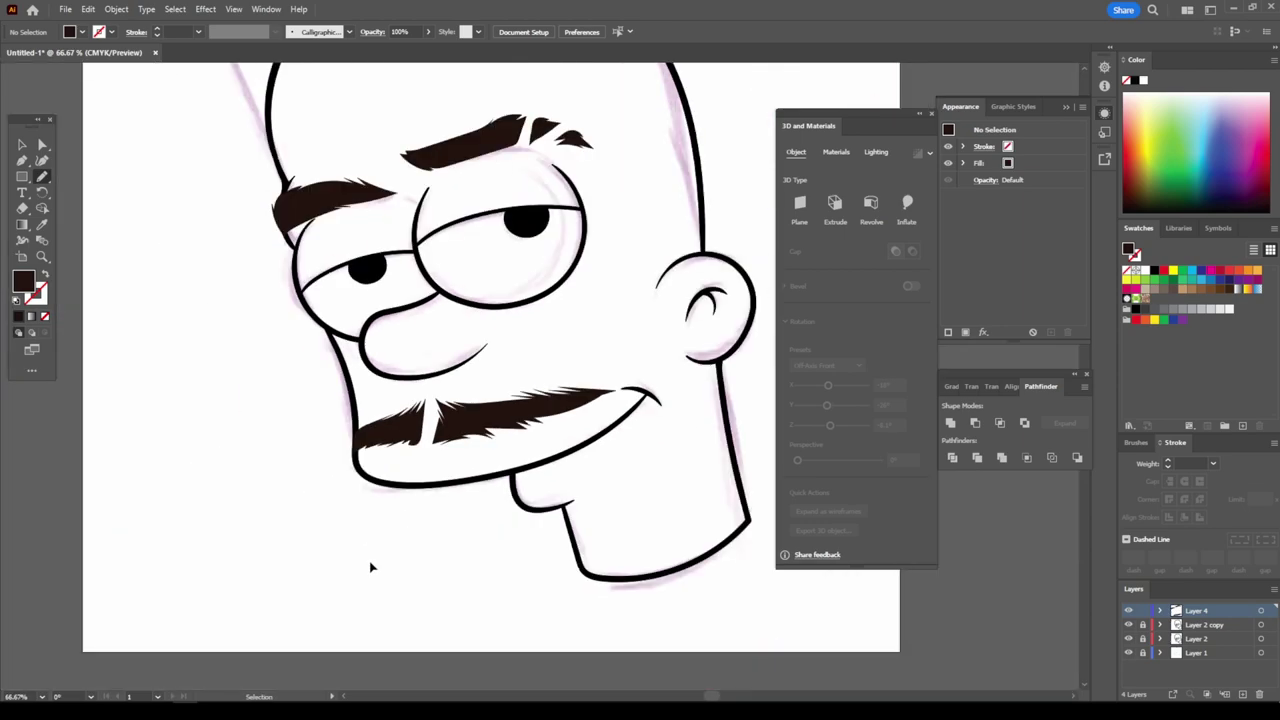
scroll(381, 544, down, 2)
scroll(381, 544, up, 1)
scroll(388, 540, up, 2)
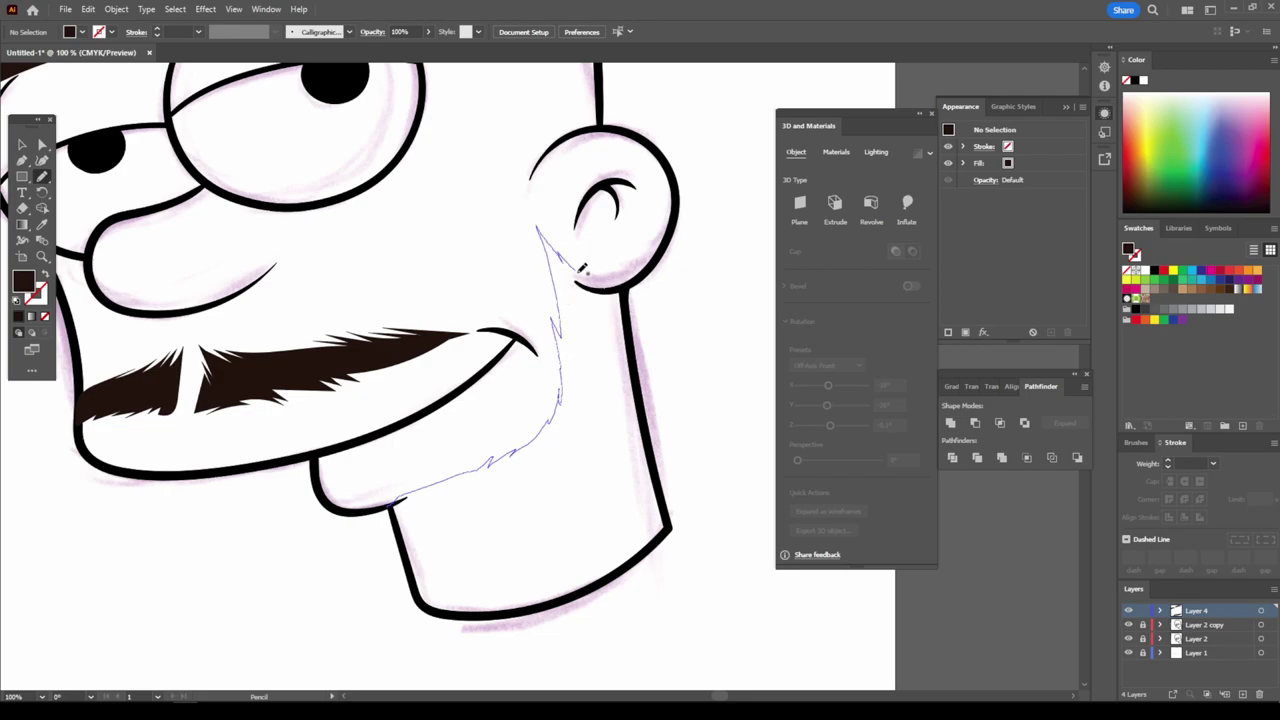
drag(610, 388, 548, 527)
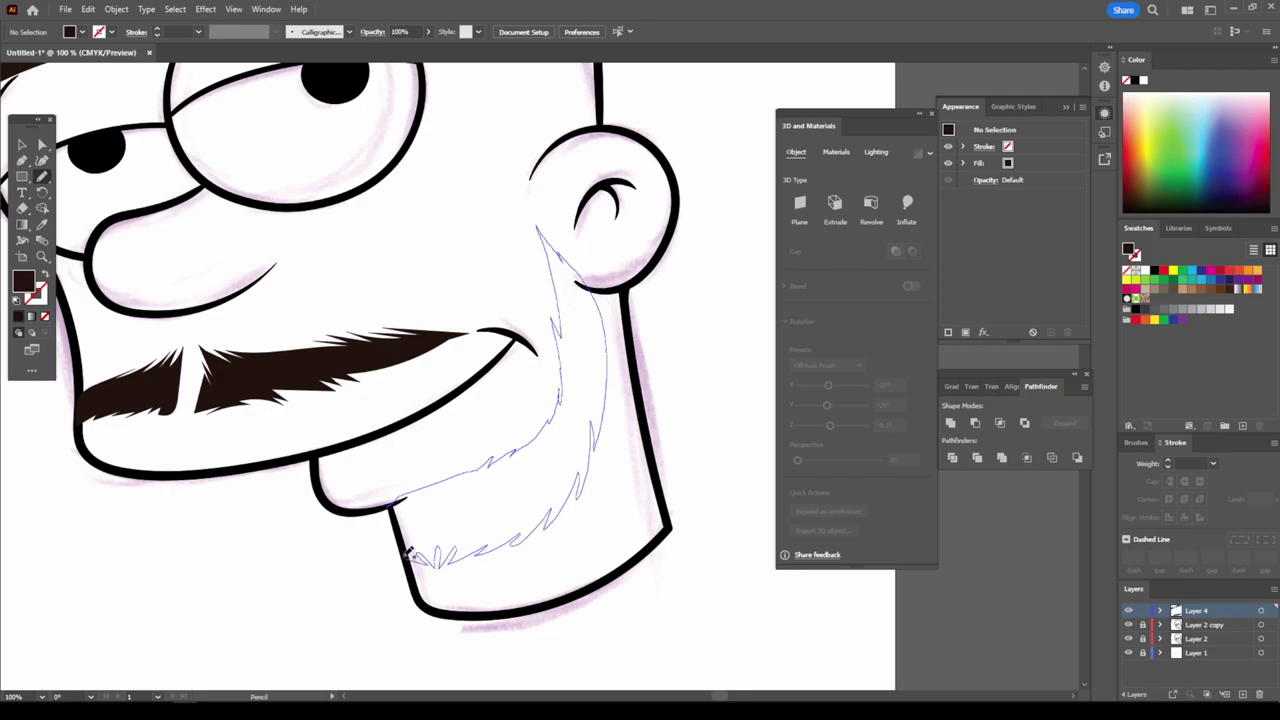
drag(461, 547, 390, 510)
key(ctrl+0)
- Extend the beard along the chin and thicken its inner edge with hairy pencil strokes
scroll(585, 378, up, 2)
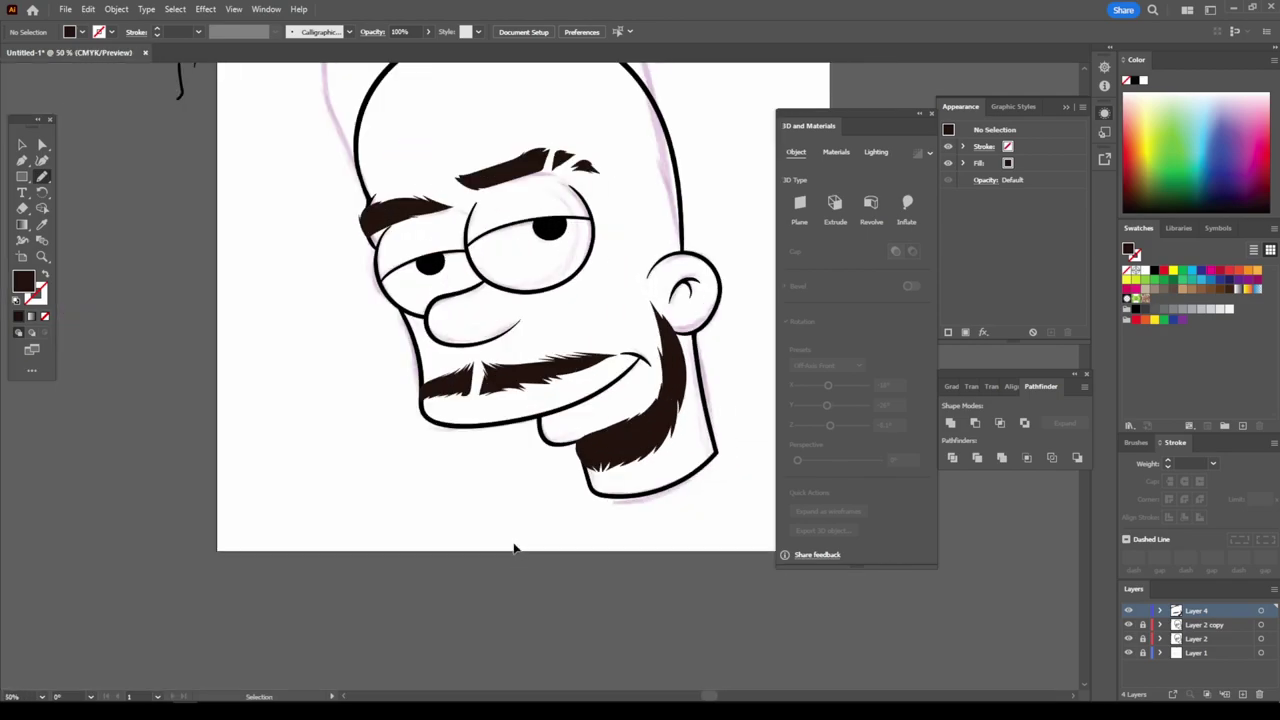
scroll(585, 378, up, 2)
drag(497, 470, 450, 538)
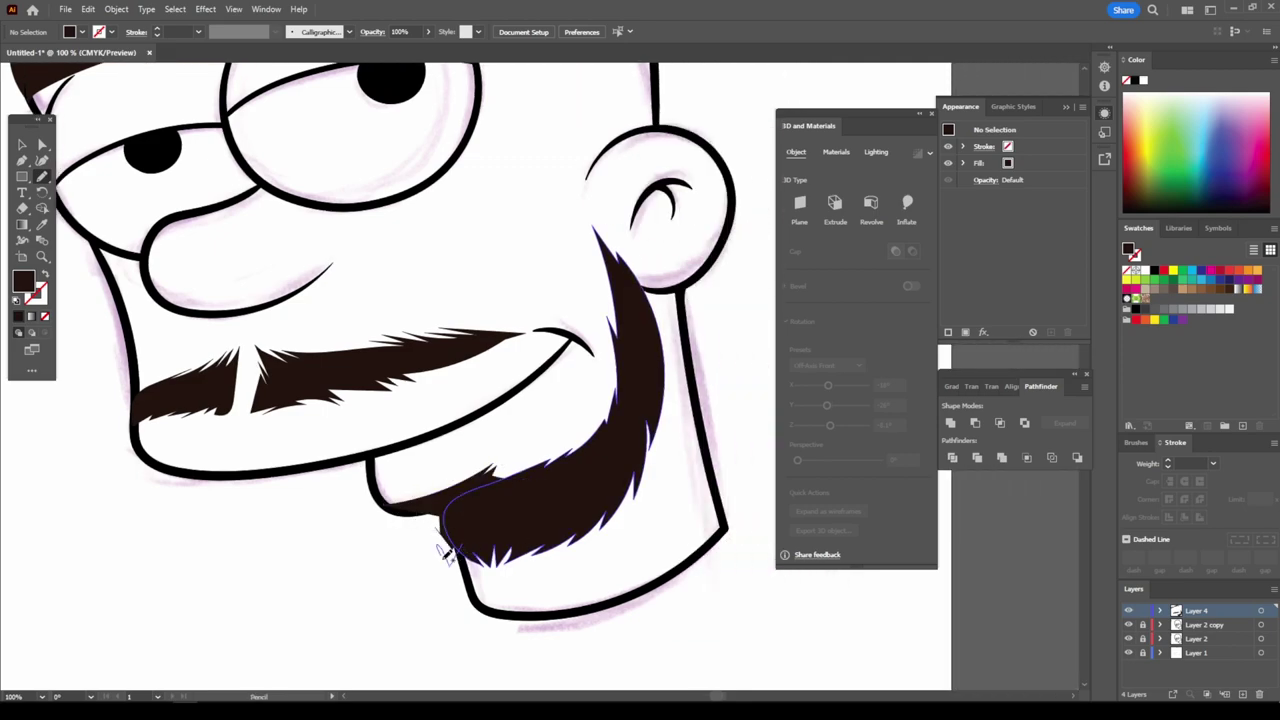
drag(450, 538, 390, 505)
scroll(610, 570, down, 2)
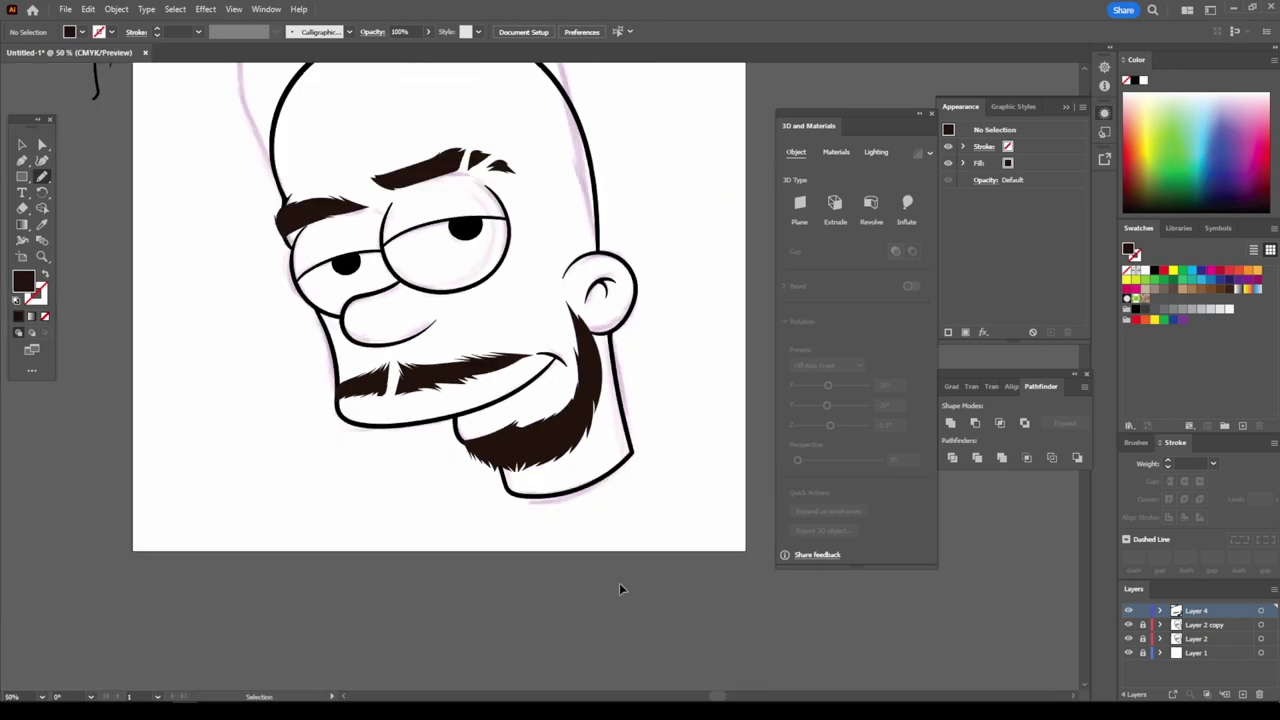
scroll(648, 551, up, 2)
scroll(572, 400, up, 1)
mouse_move(566, 486)
mouse_down()
mouse_move(512, 243)
mouse_move(550, 240)
mouse_move(537, 262)
mouse_move(586, 486)
mouse_up()
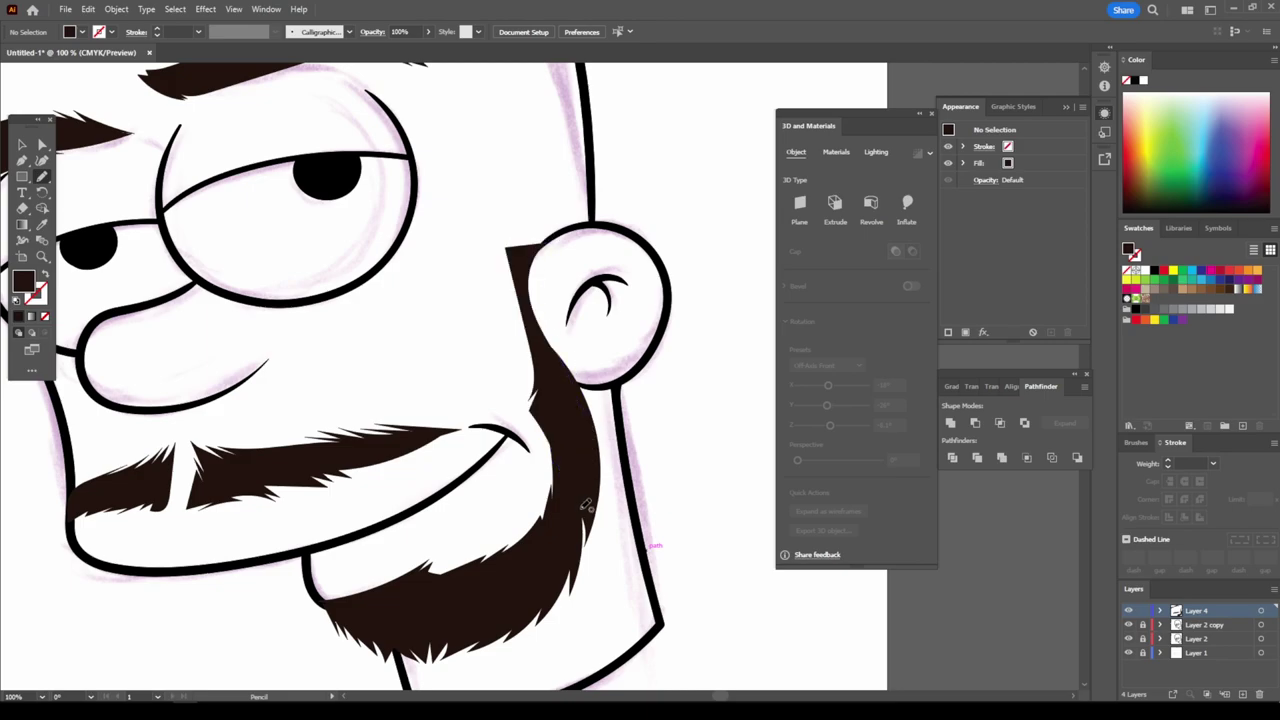
key(ctrl+minus)
key(ctrl+minus)
key(ctrl+minus)
key(ctrl+plus)
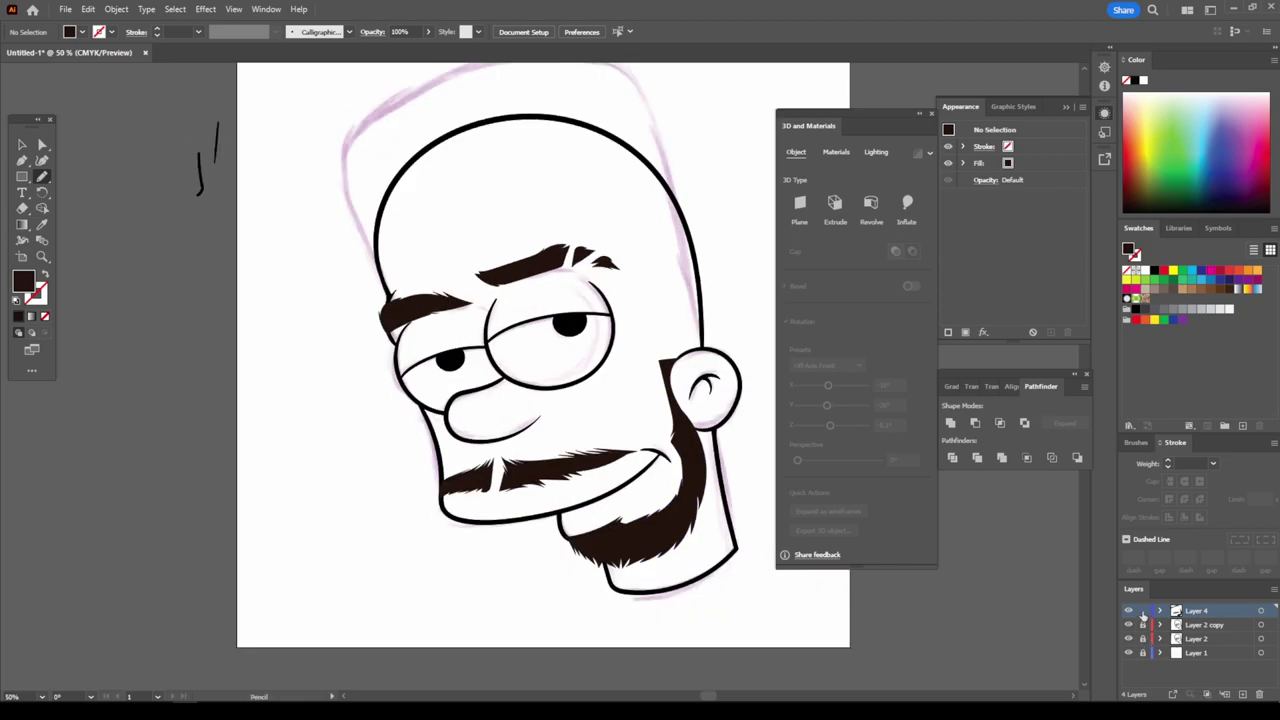
- Add a new layer and trace a dark brown hair shape from the ear over the head
click(1213, 640)
click(1243, 694)
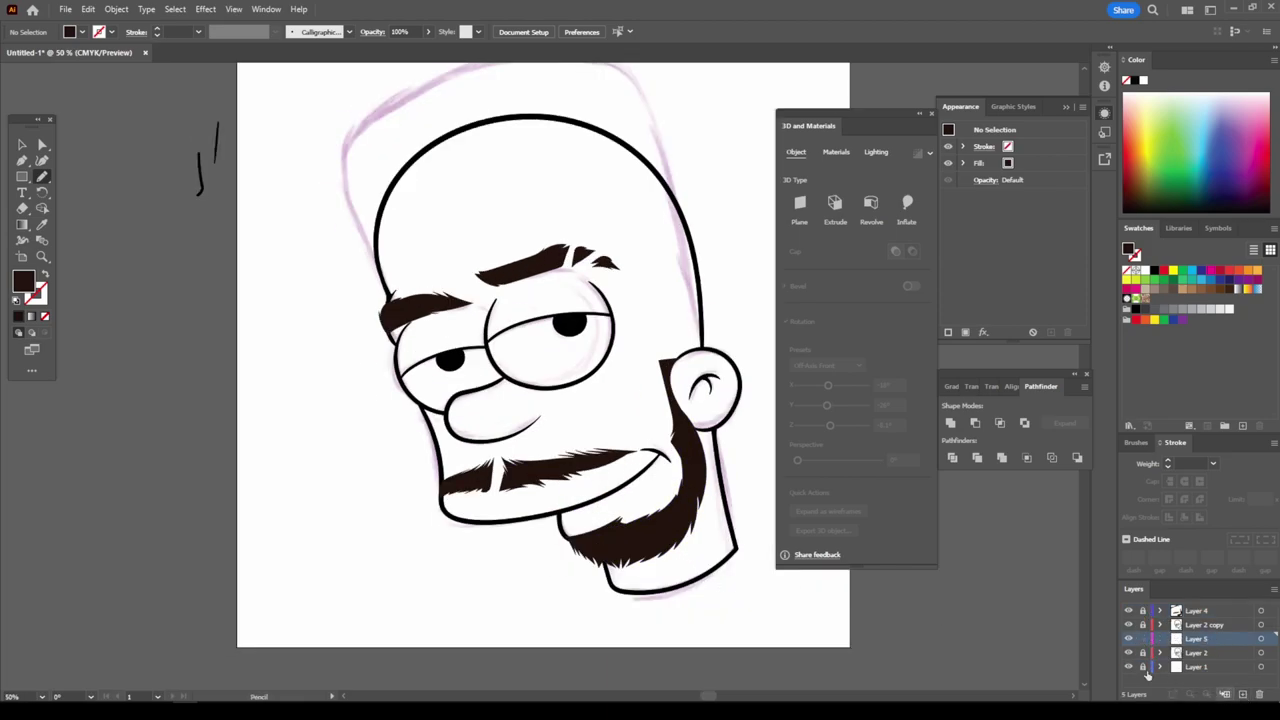
key(ctrl+plus)
scroll(708, 568, up, 2)
scroll(708, 568, up, 1)
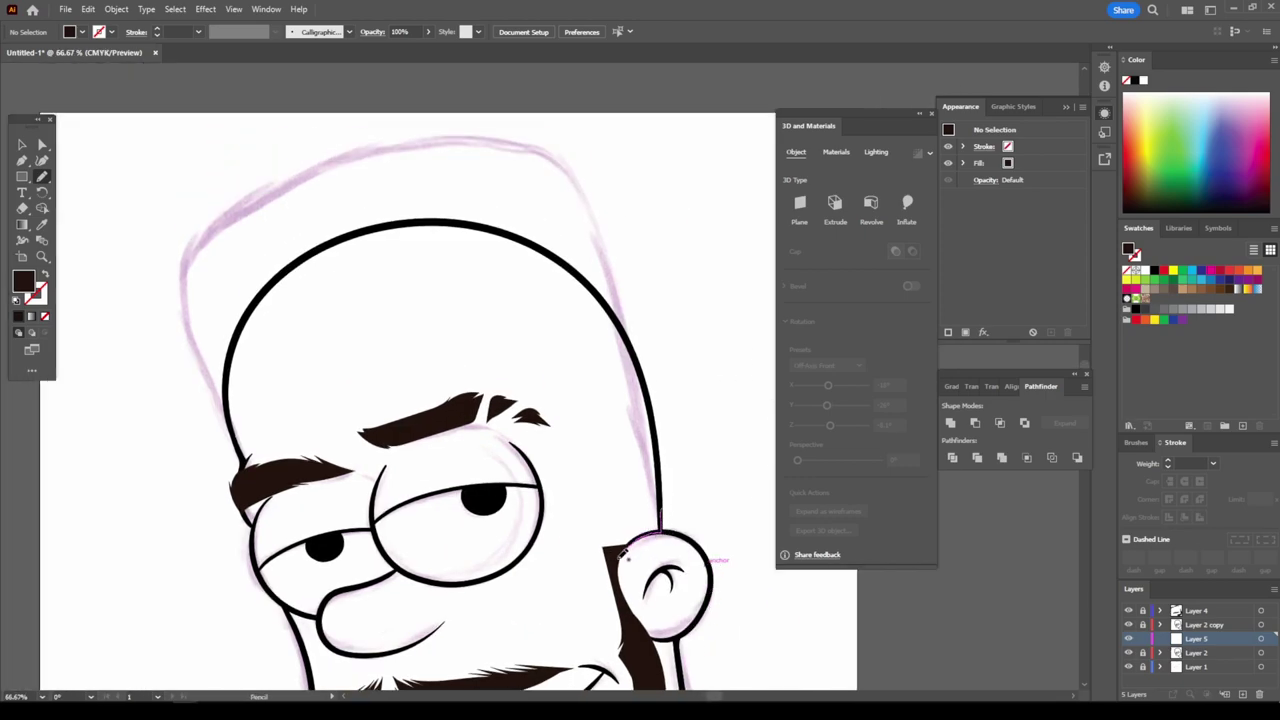
mouse_move(623, 554)
mouse_down()
mouse_move(576, 404)
mouse_move(537, 366)
mouse_move(523, 277)
mouse_move(474, 263)
mouse_move(244, 321)
mouse_up()
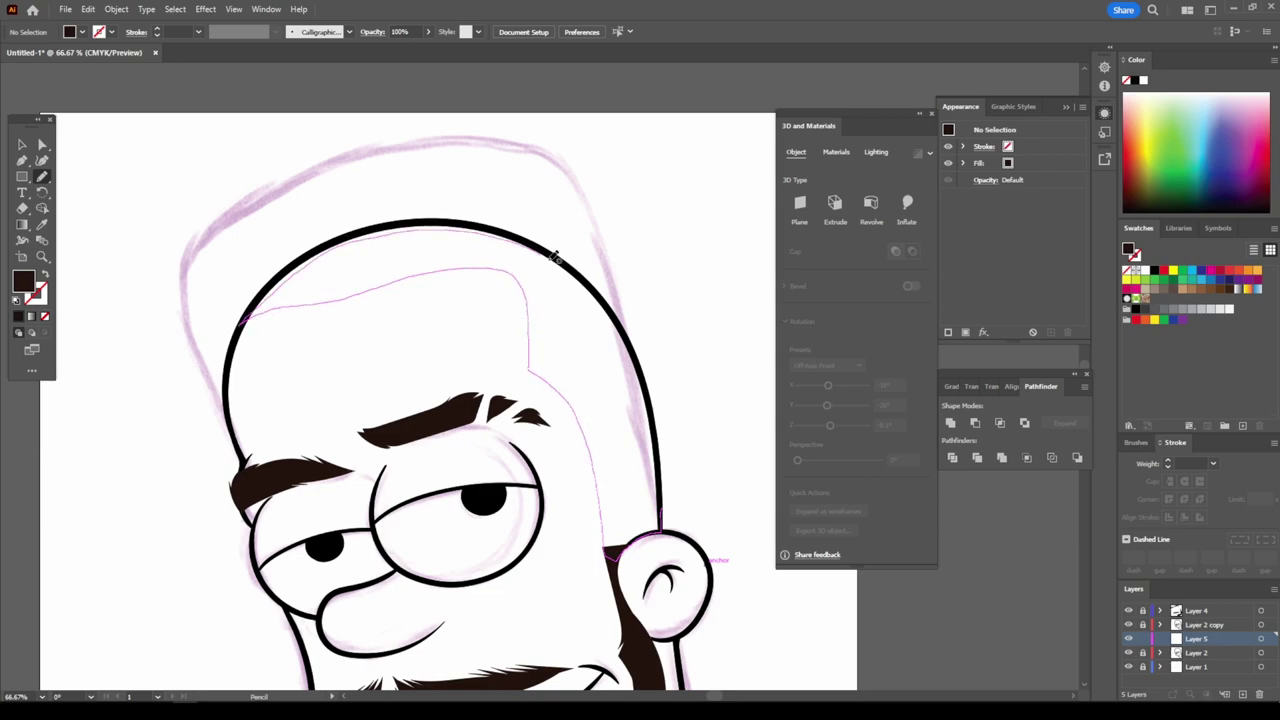
mouse_move(556, 256)
mouse_down()
mouse_move(634, 351)
mouse_move(666, 510)
mouse_move(637, 540)
mouse_up()
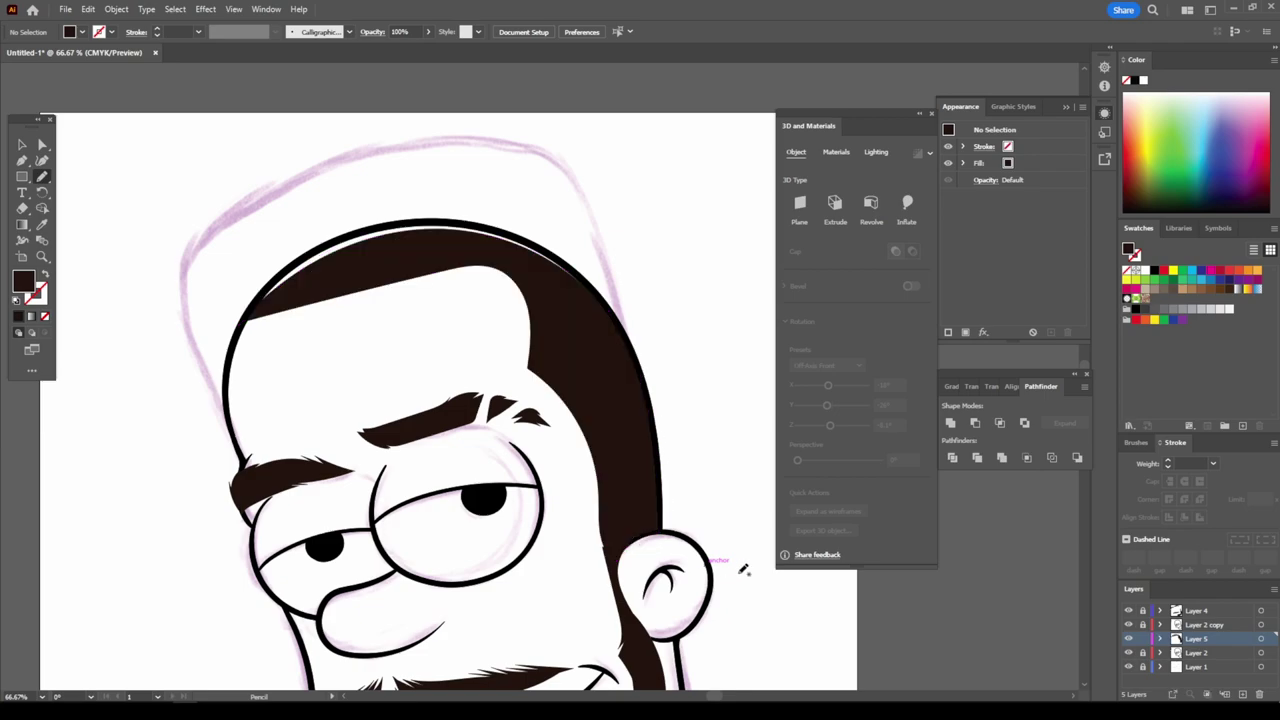
- Redraw the hair's top edge into a squared hairline above the brows
scroll(743, 569, down, 1)
scroll(683, 517, up, 2)
mouse_move(308, 300)
mouse_down()
mouse_move(230, 330)
mouse_move(360, 232)
mouse_move(486, 208)
mouse_move(665, 254)
mouse_move(775, 365)
mouse_up()
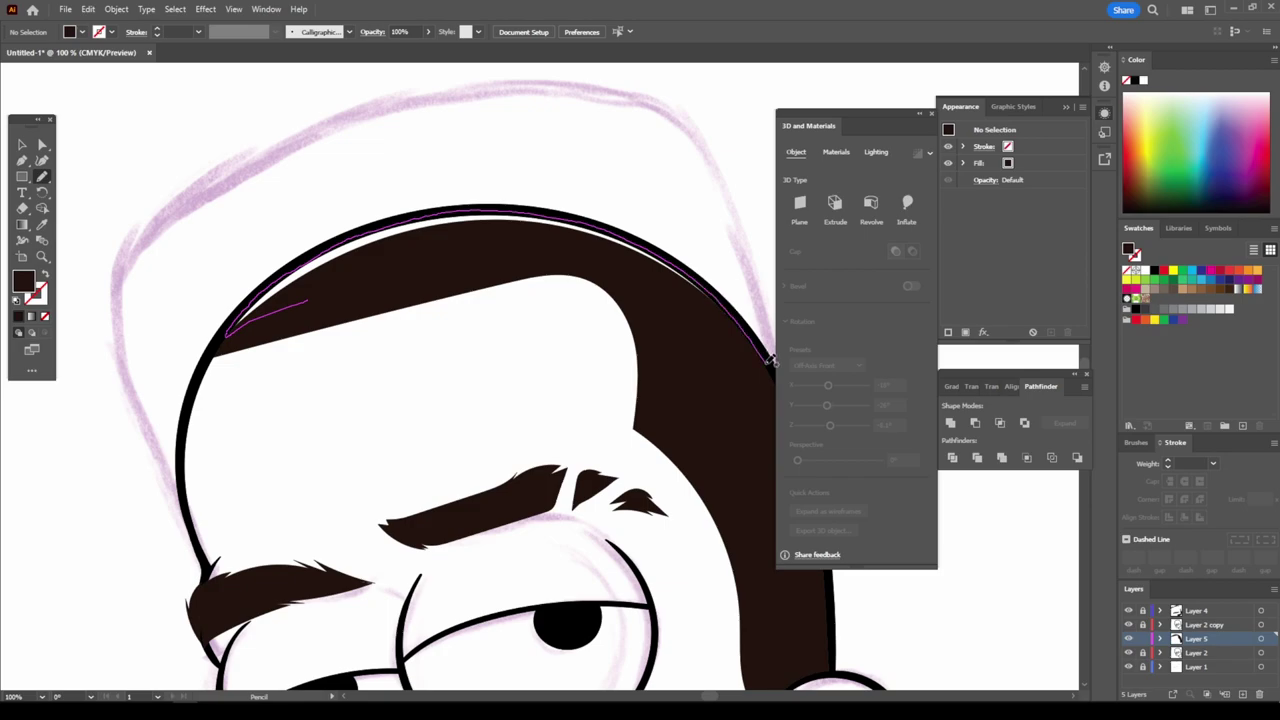
drag(628, 278, 386, 286)
scroll(457, 423, down, 2)
scroll(435, 378, down, 2)
scroll(571, 345, up, 2)
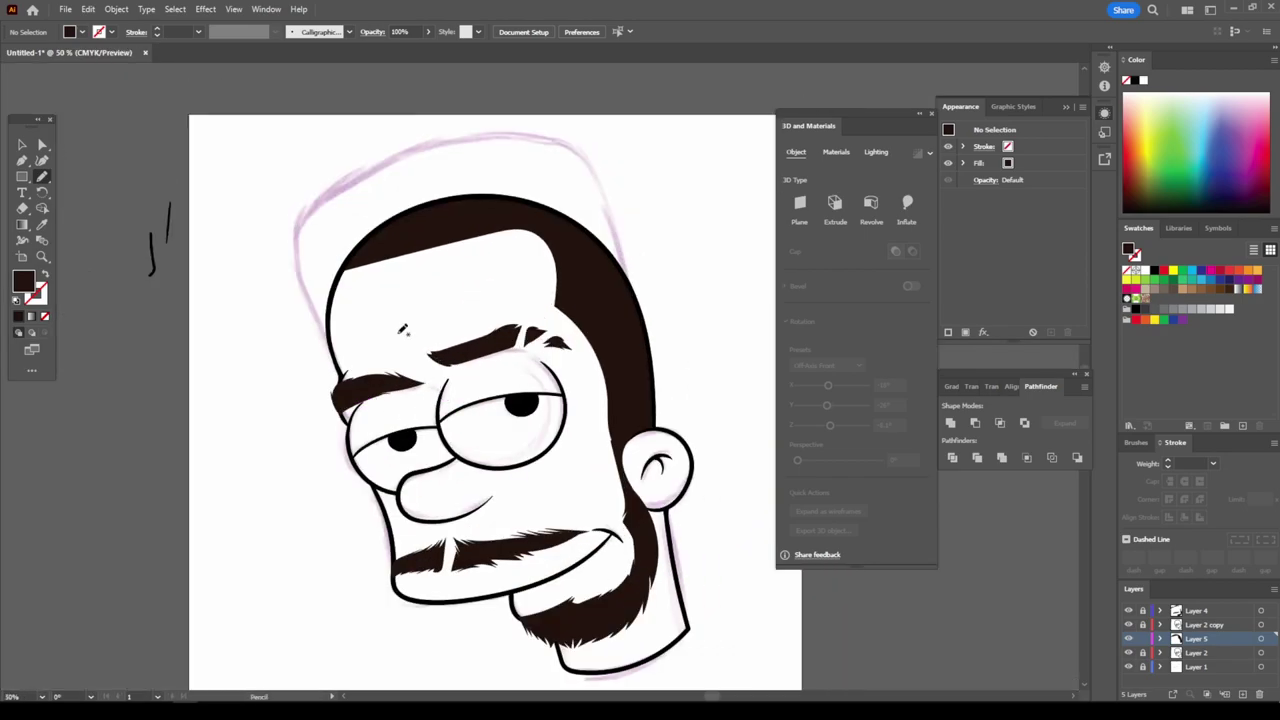
- Select the hair paths and unite them into one shape with Pathfinder
key(v)
click(470, 210)
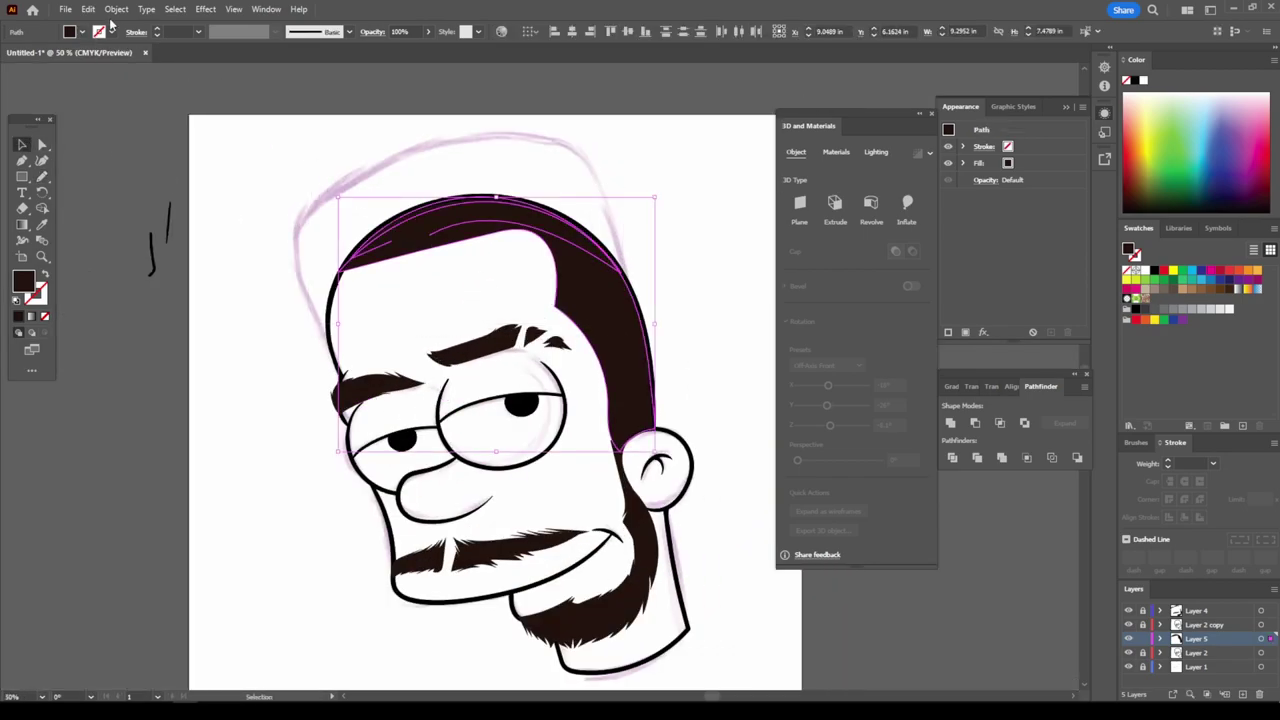
click(116, 9)
click(1000, 457)
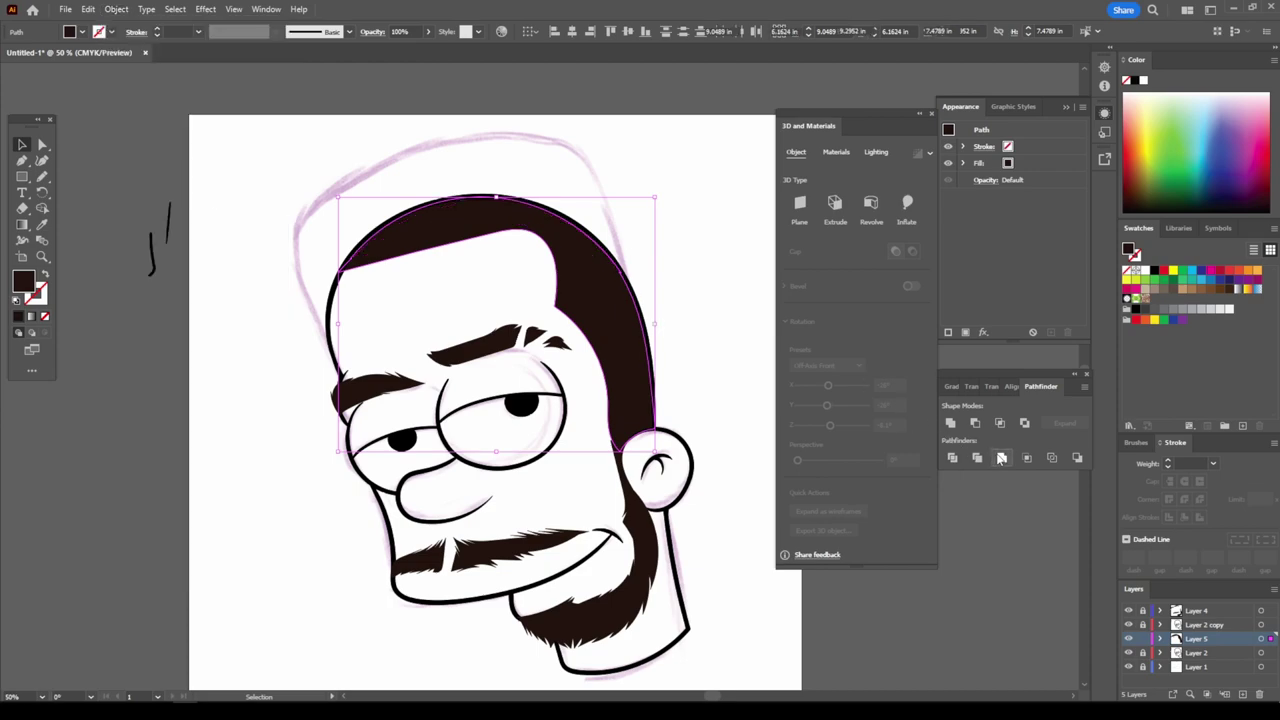
- Fade the hair to 11% opacity, select Layer 2, and hide the Layer 1 sketch
click(424, 33)
drag(432, 50, 383, 50)
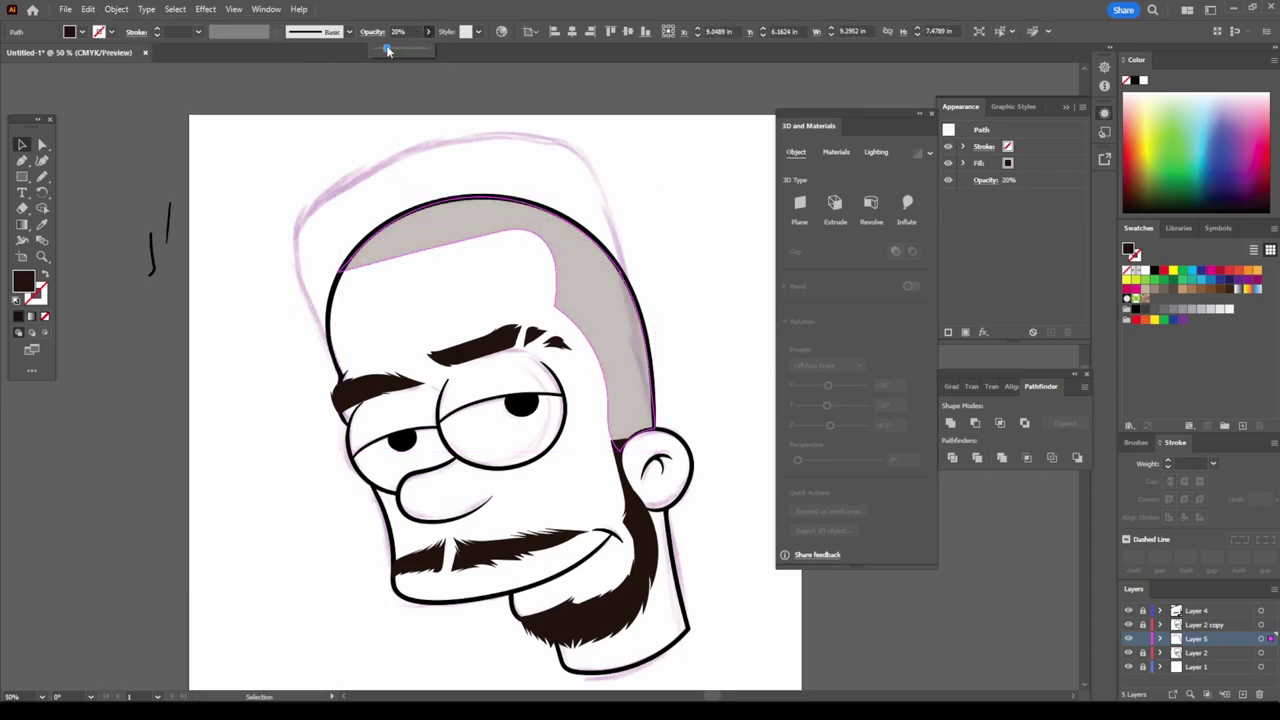
click(734, 429)
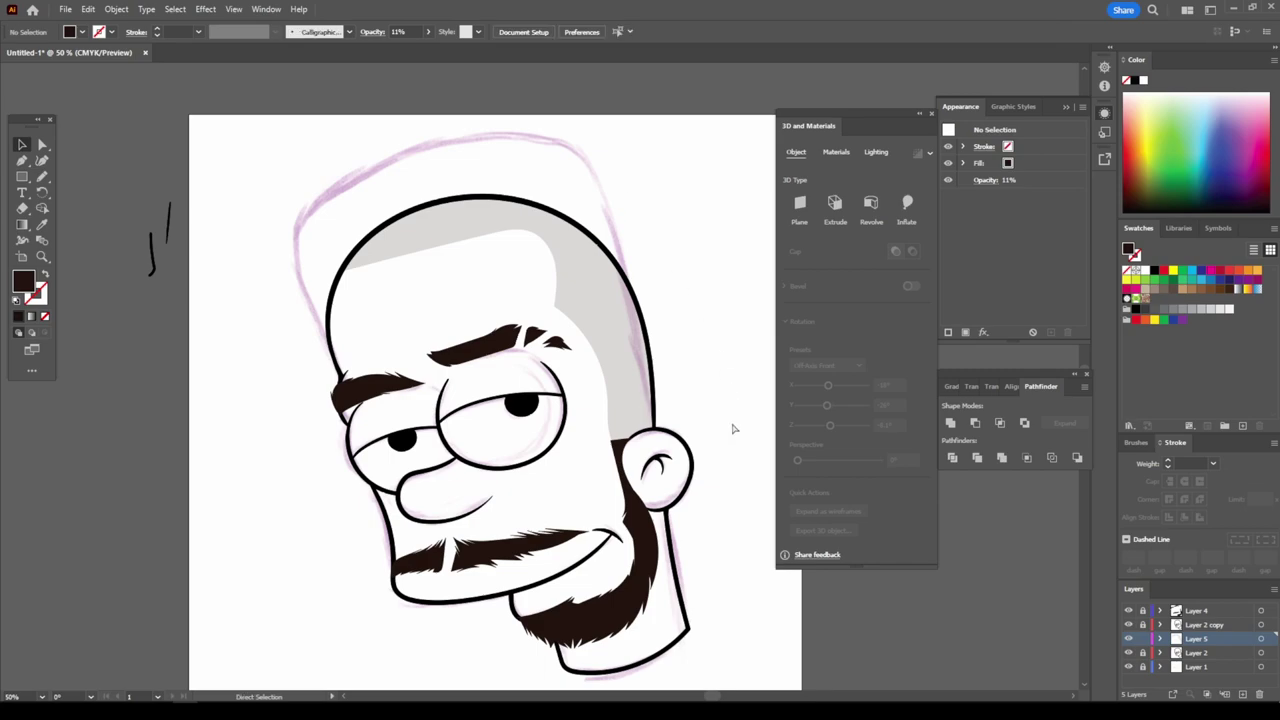
click(1145, 655)
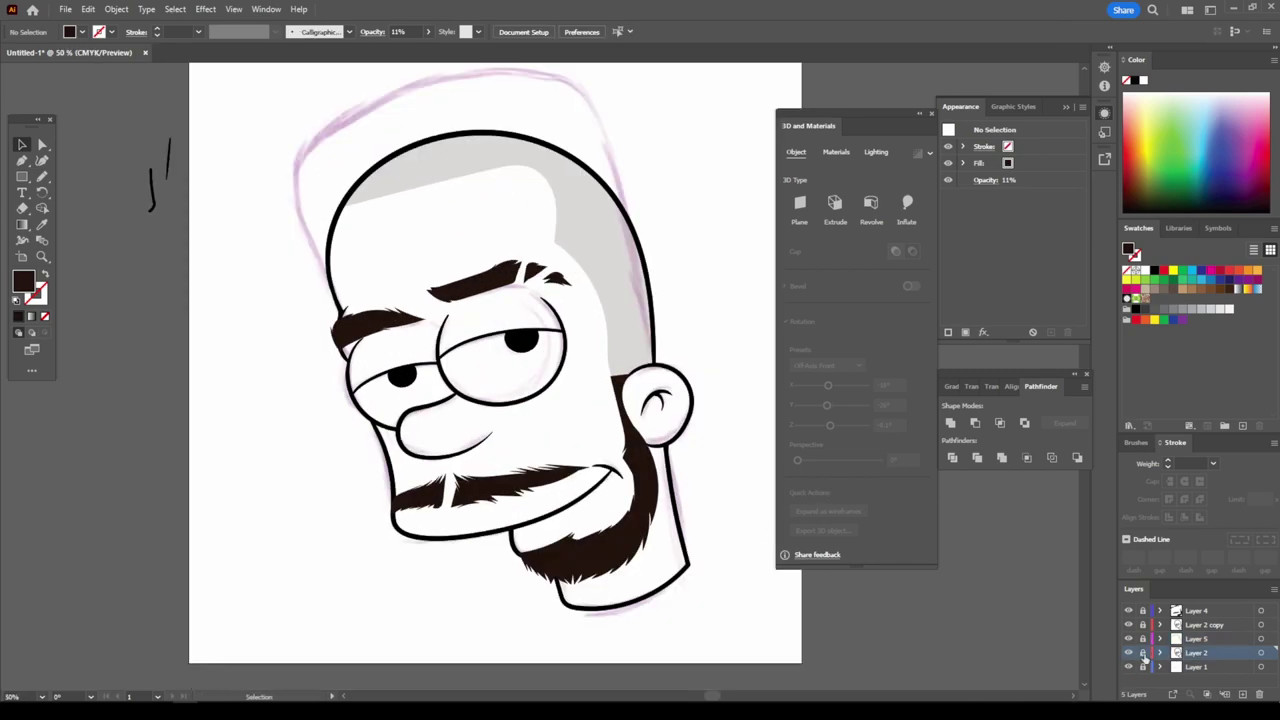
click(1128, 667)
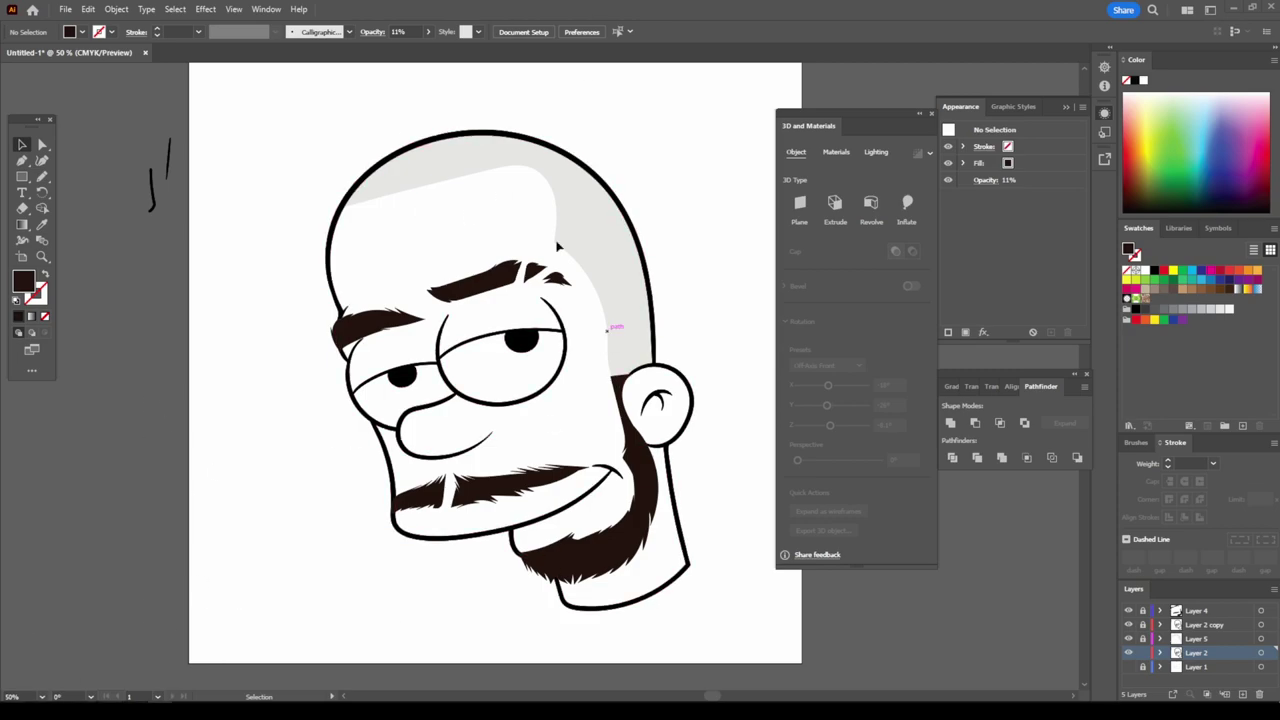
- Open the Swatch Libraries menu from the Swatches panel
click(1129, 425)
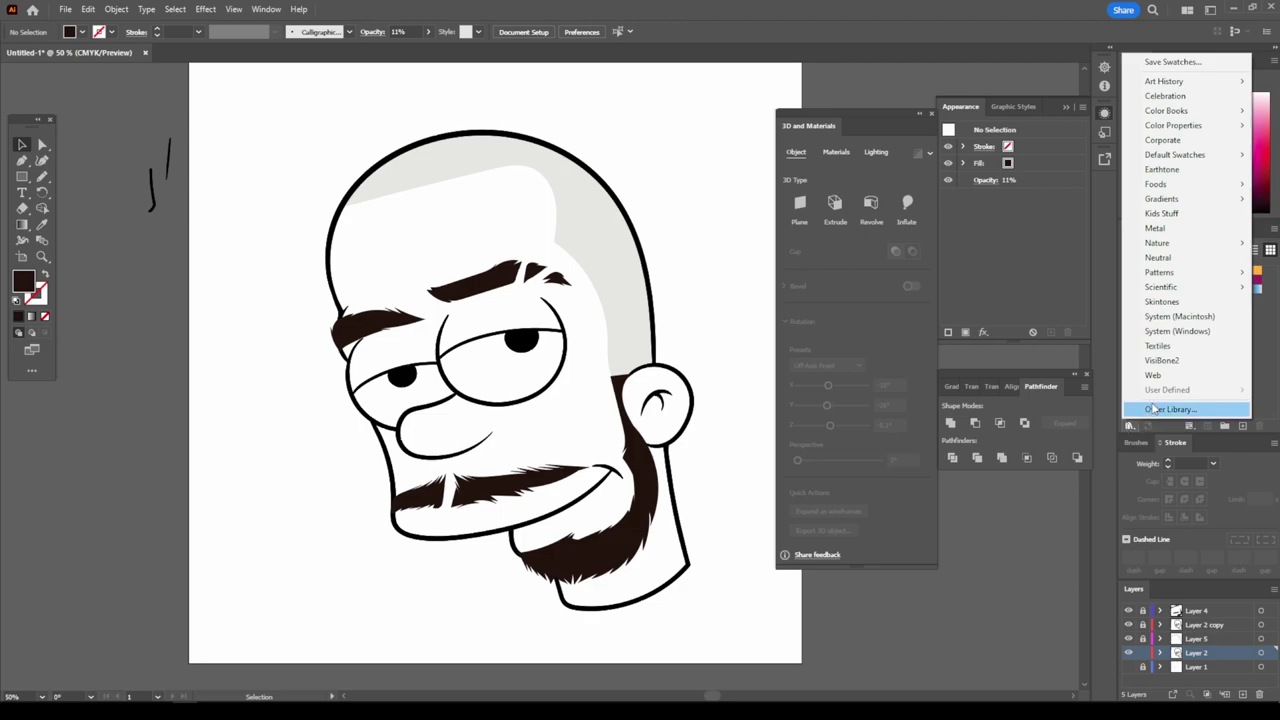
- Open the CHIWORLD SKIN TONES 1 swatch file from the Desktop and dock it beside Swatches
click(1158, 409)
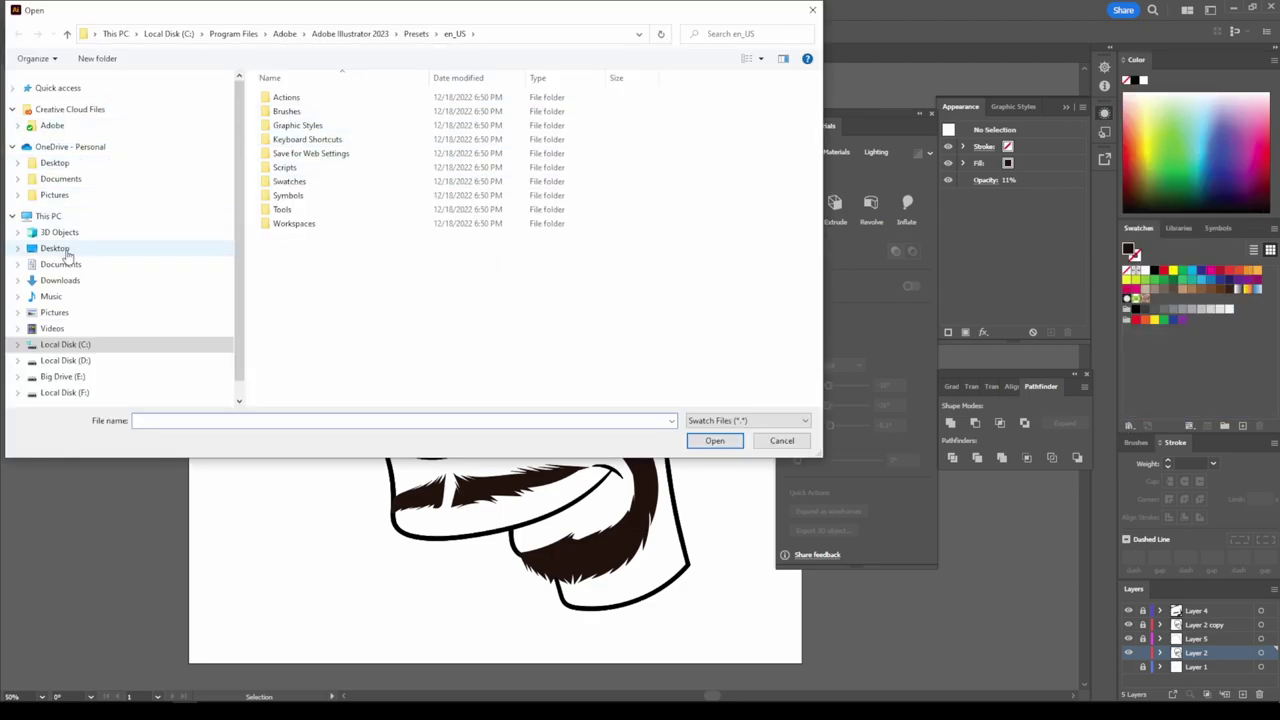
click(55, 248)
scroll(492, 292, down, 5)
scroll(492, 292, down, 5)
scroll(492, 292, up, 4)
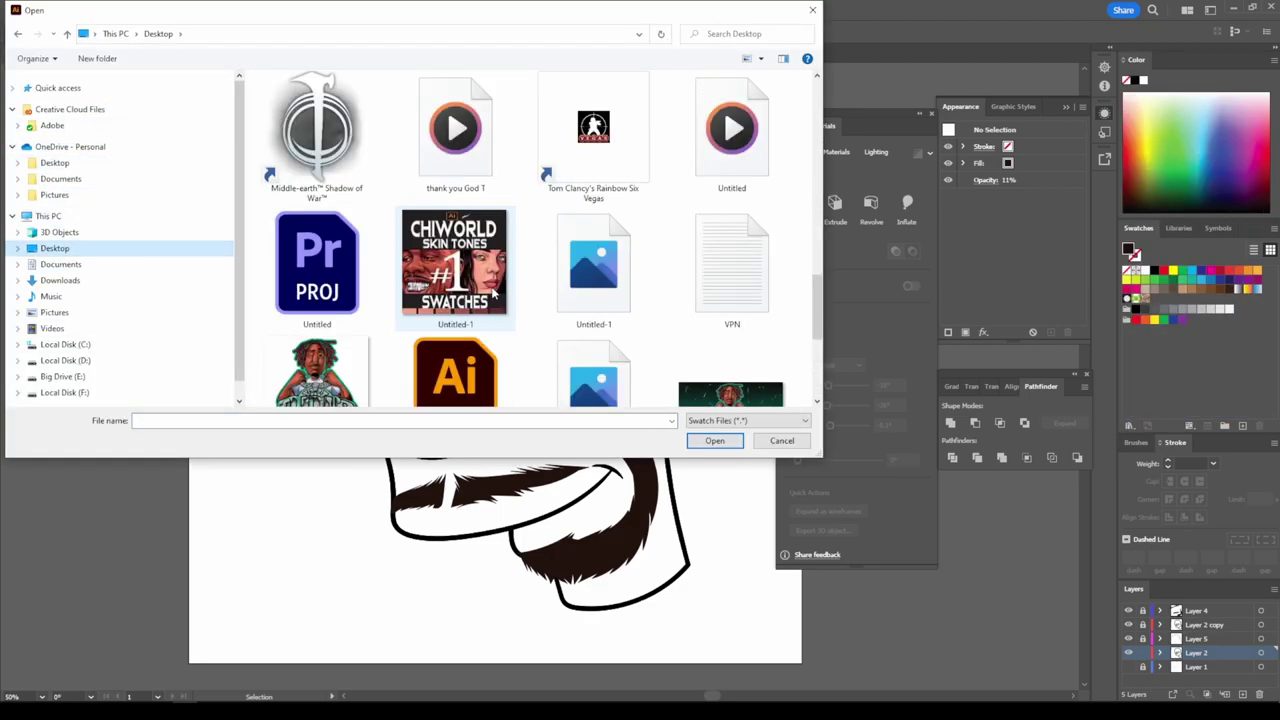
scroll(492, 292, up, 3)
double_click(322, 175)
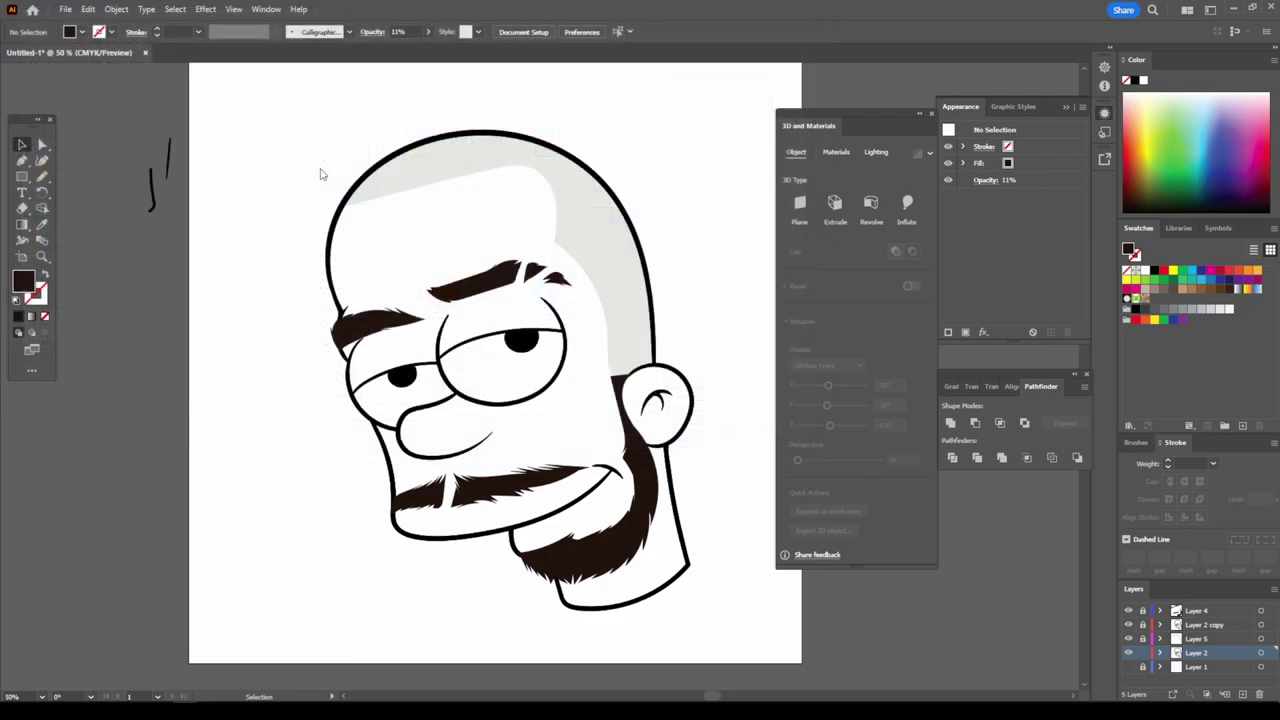
drag(646, 323, 1195, 228)
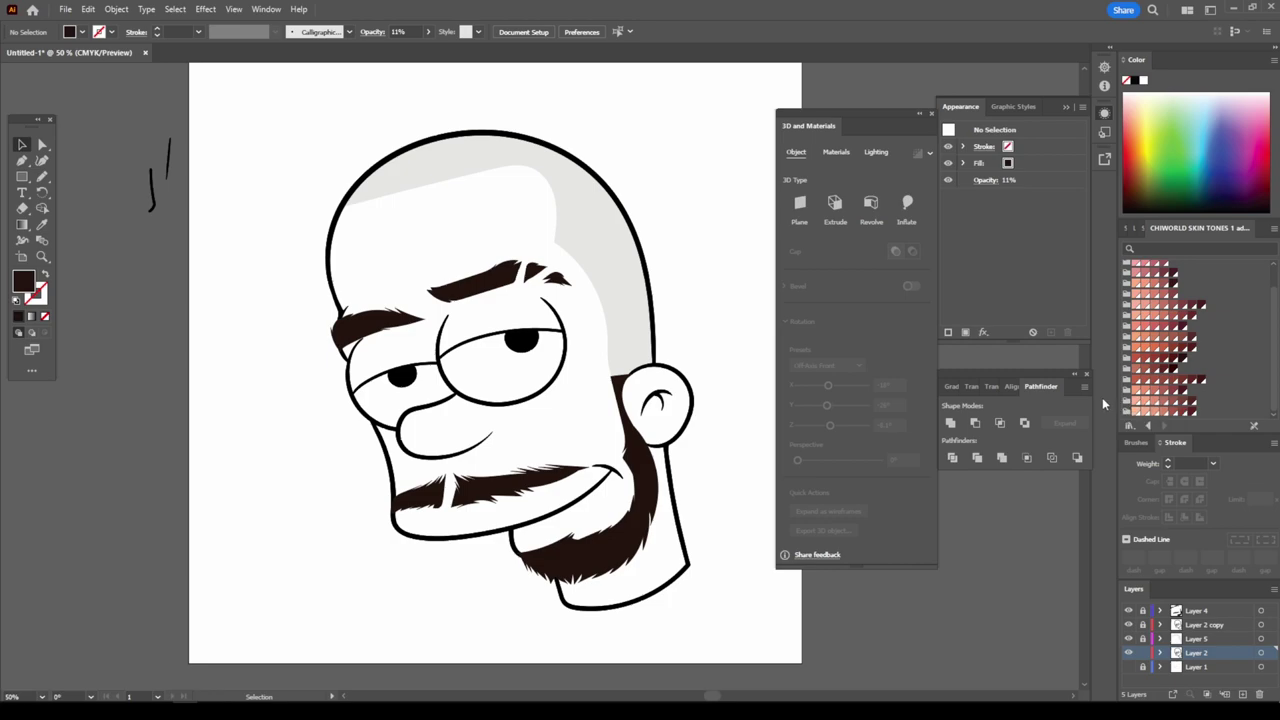
- Draw a light peach rectangle over the face and send it behind the artwork
click(1134, 404)
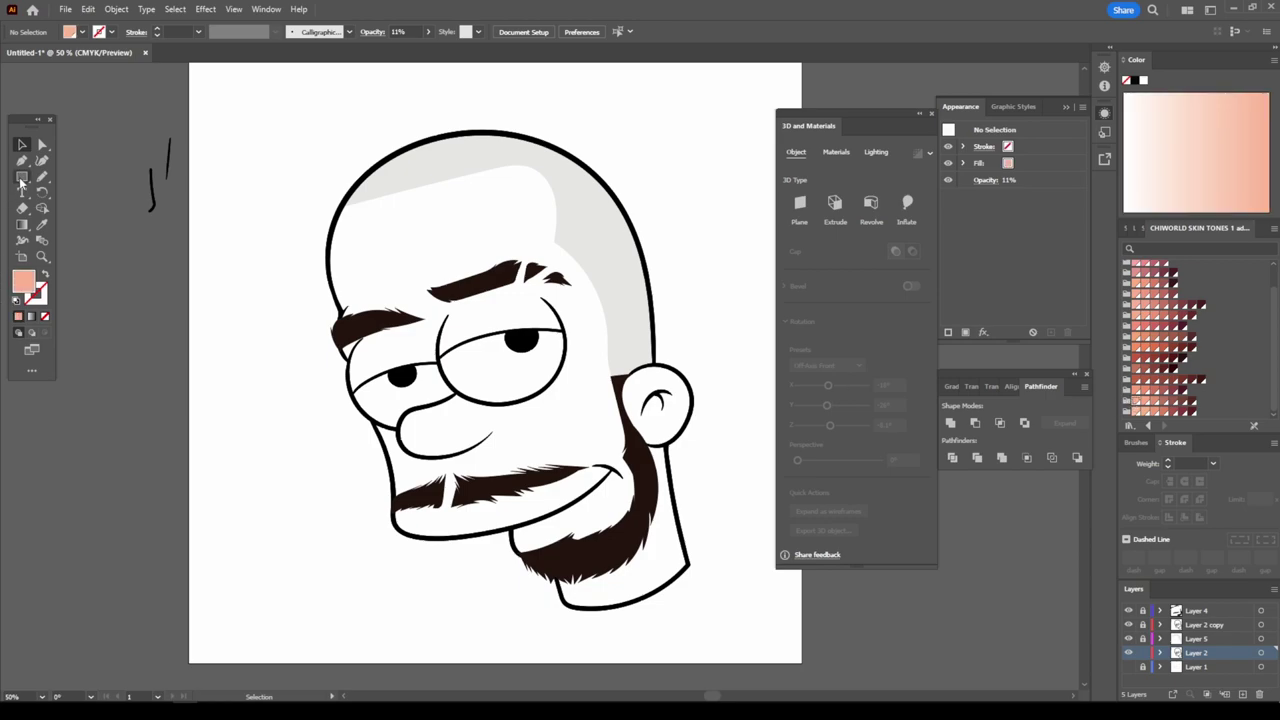
click(22, 177)
drag(255, 123, 765, 627)
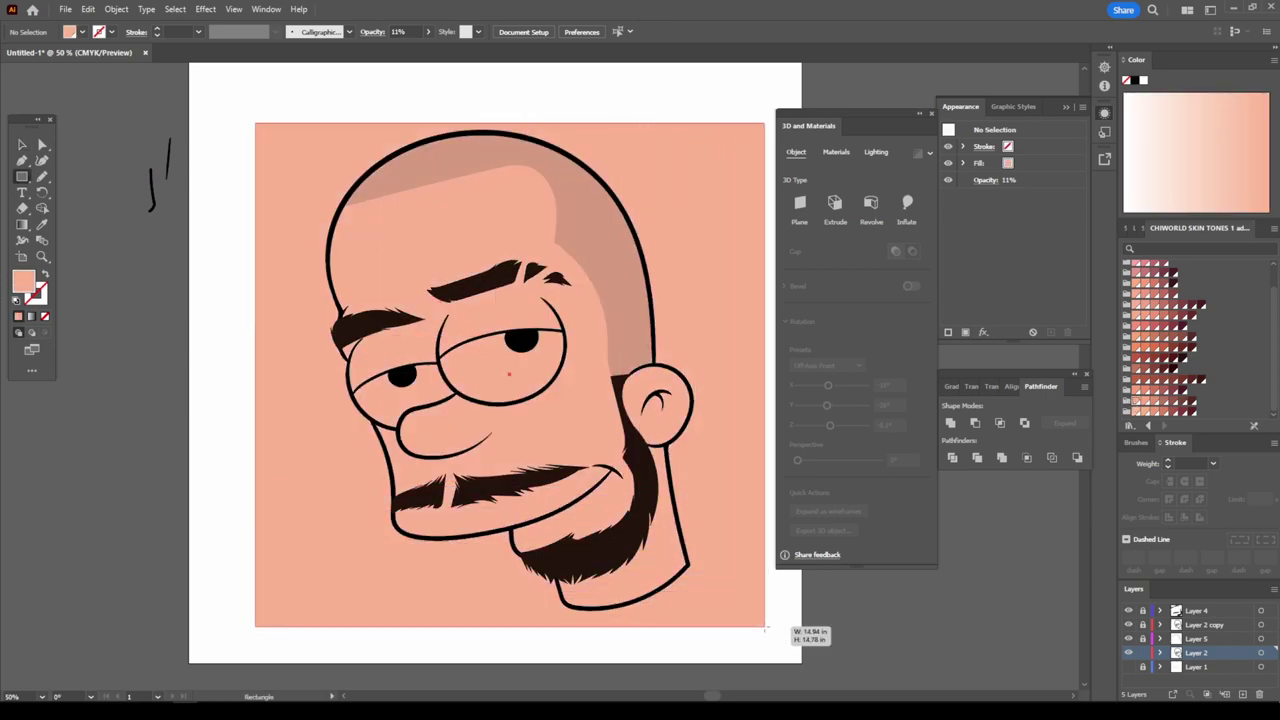
click(22, 145)
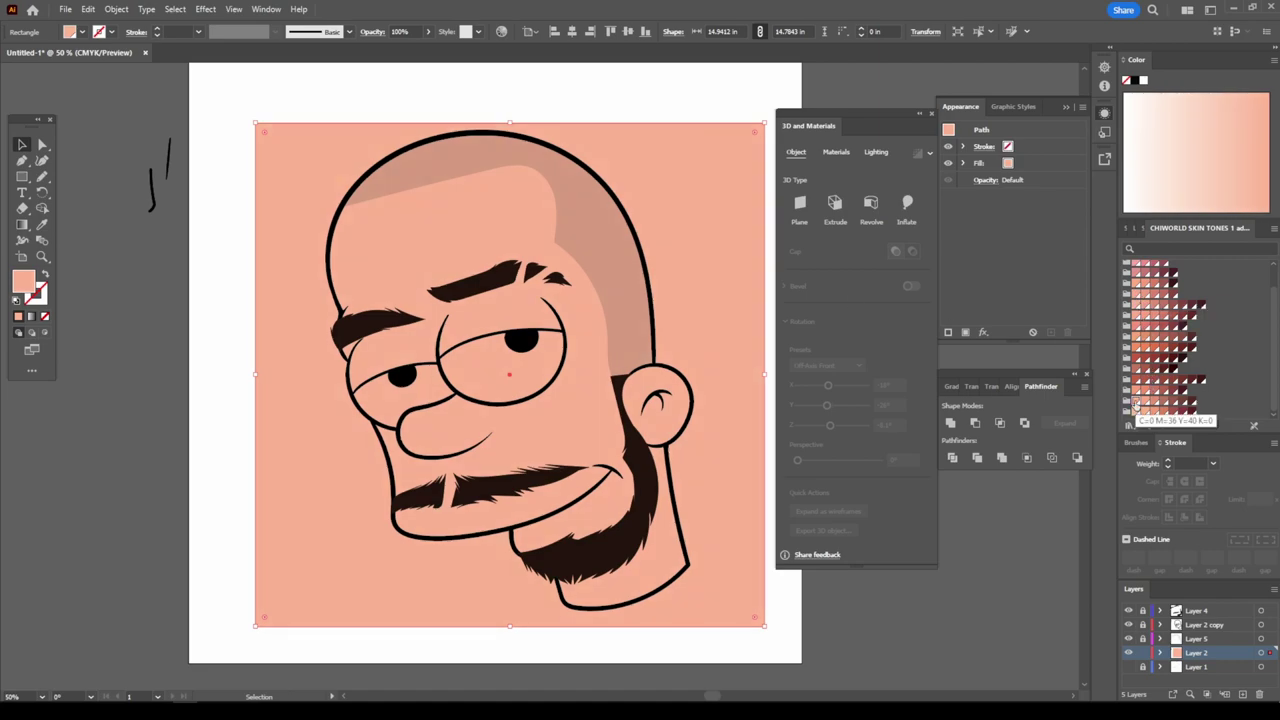
right_click(686, 264)
click(881, 616)
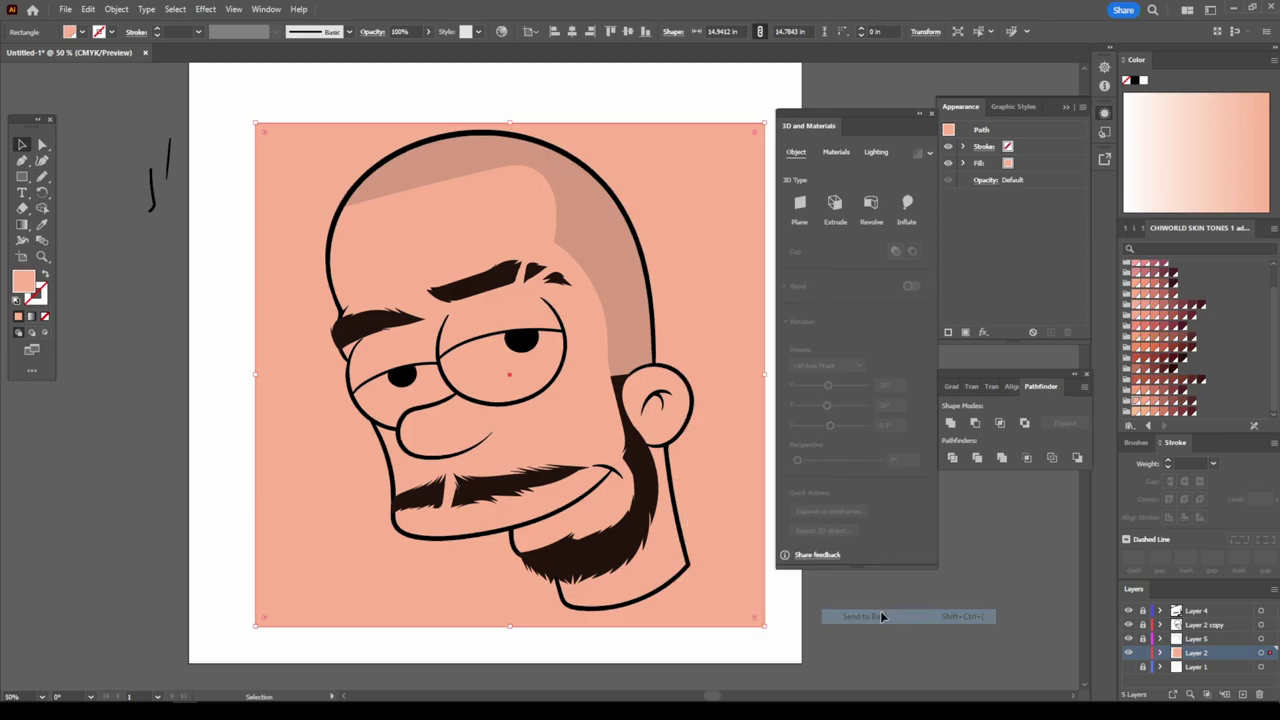
- Isolate the face group, fill the eye shape with white, then exit isolation
click(300, 171)
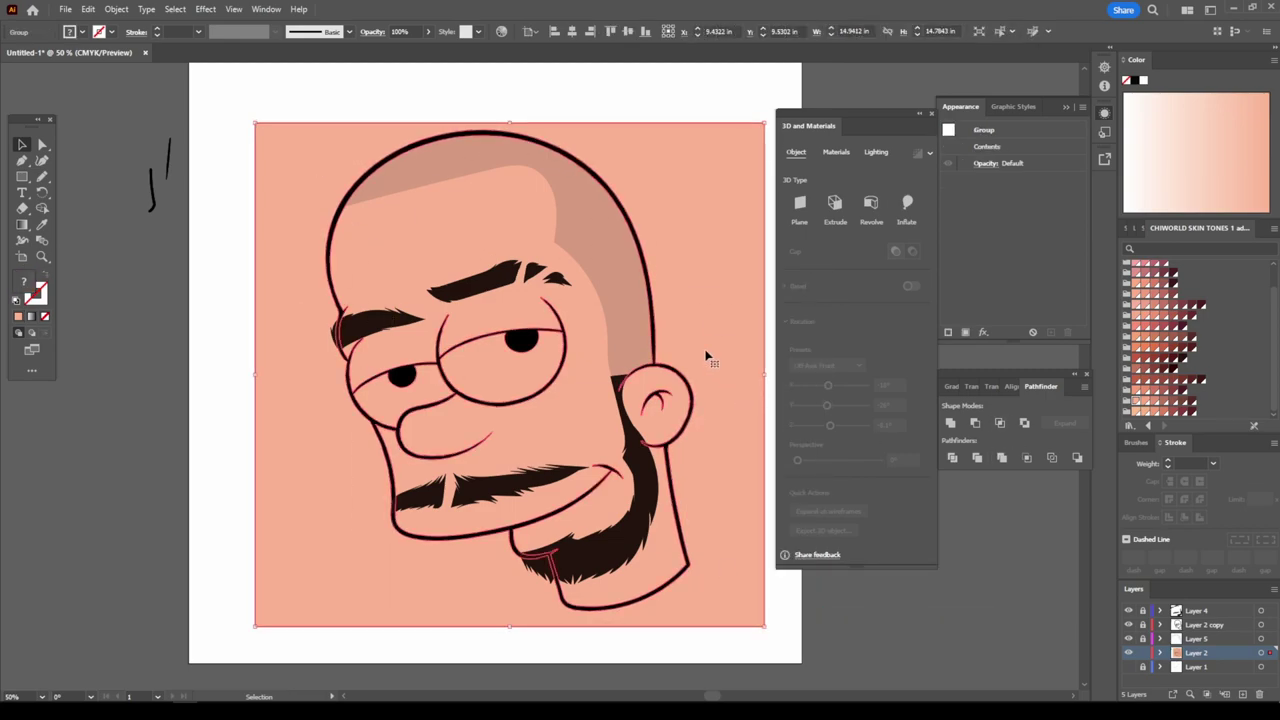
right_click(706, 356)
click(760, 505)
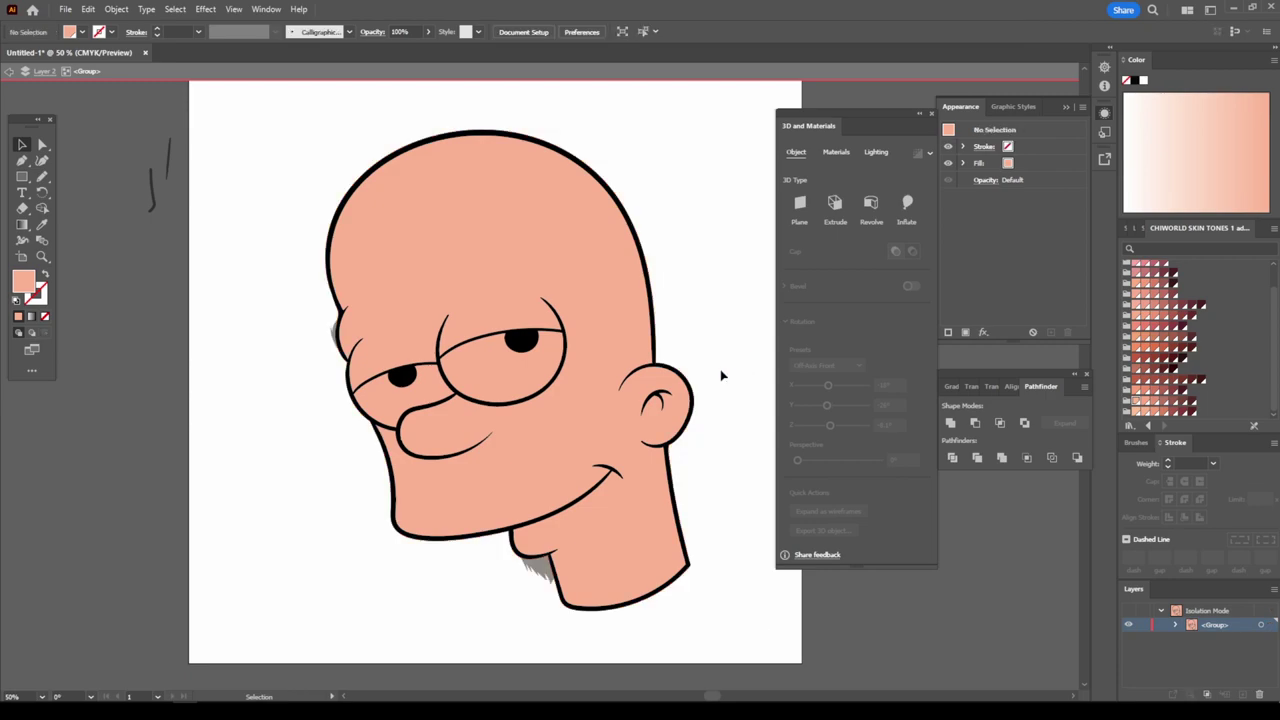
scroll(511, 473, up, 2)
scroll(571, 434, up, 1)
click(466, 324)
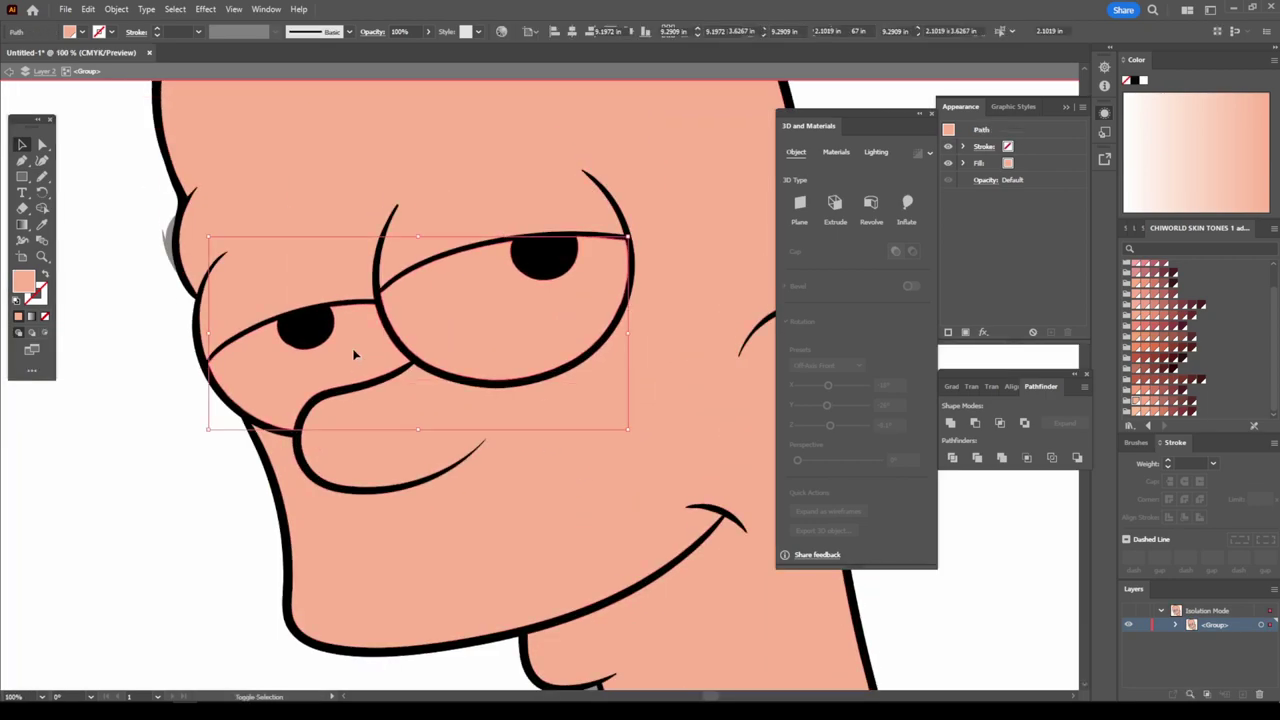
scroll(1150, 336, up, 3)
click(1128, 265)
double_click(150, 454)
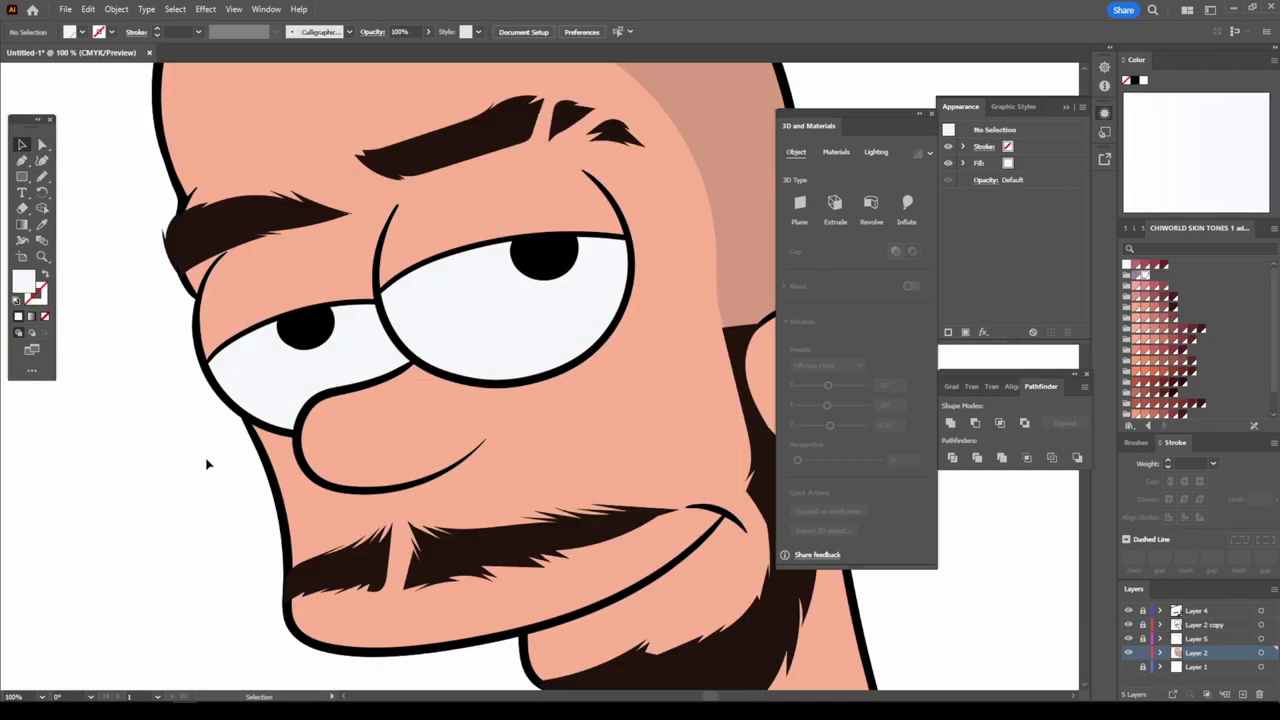
key(ctrl+0)
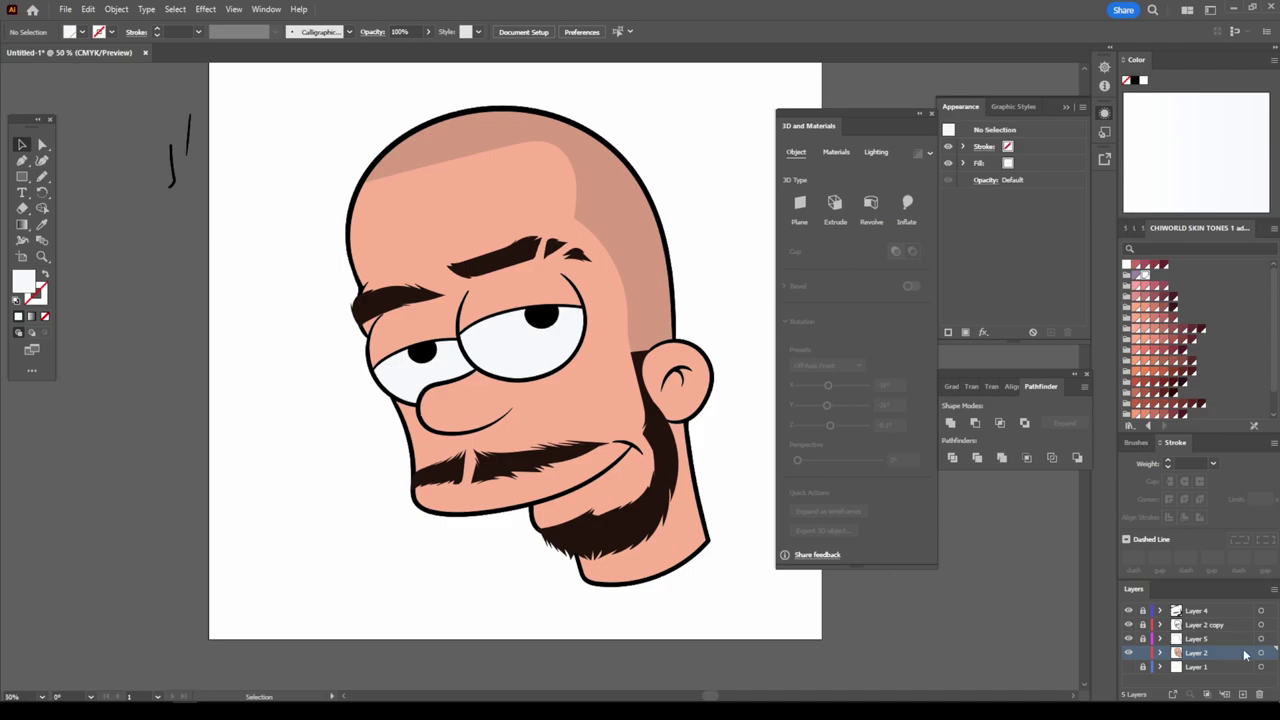
- Duplicate Layer 2 and move the copy up in the layer stack
drag(1213, 658, 1224, 694)
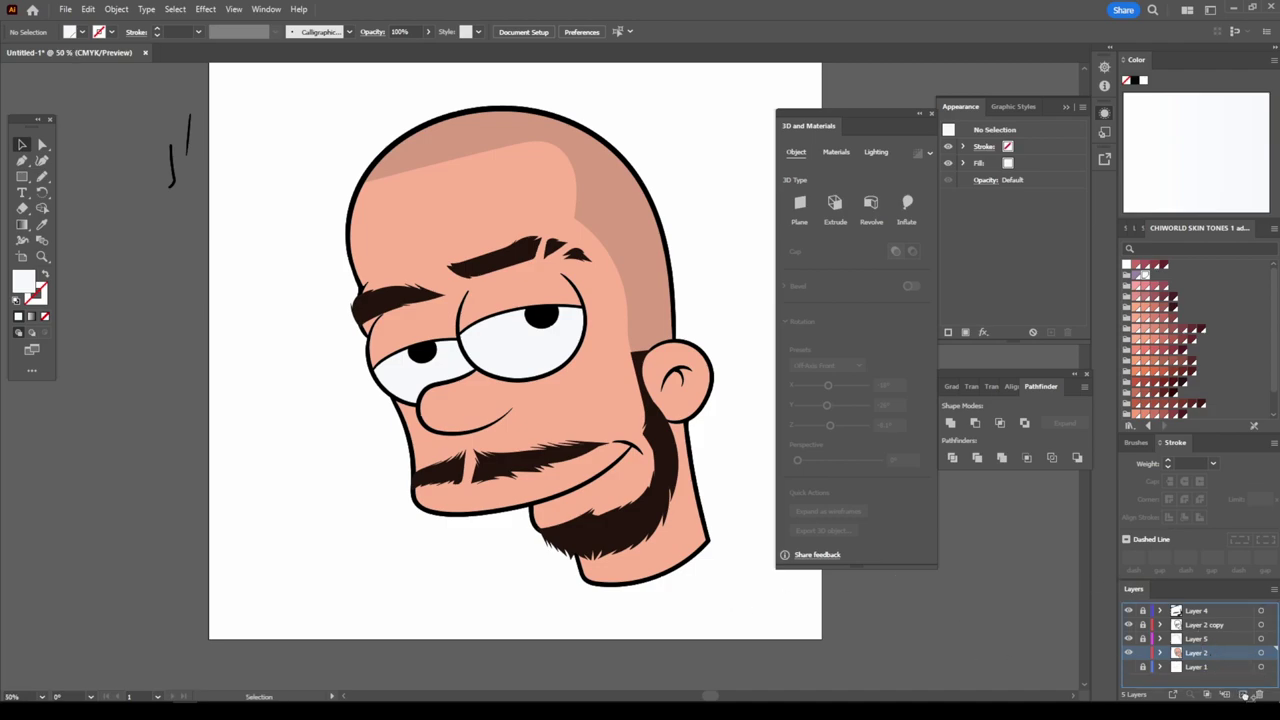
drag(1205, 652, 1203, 638)
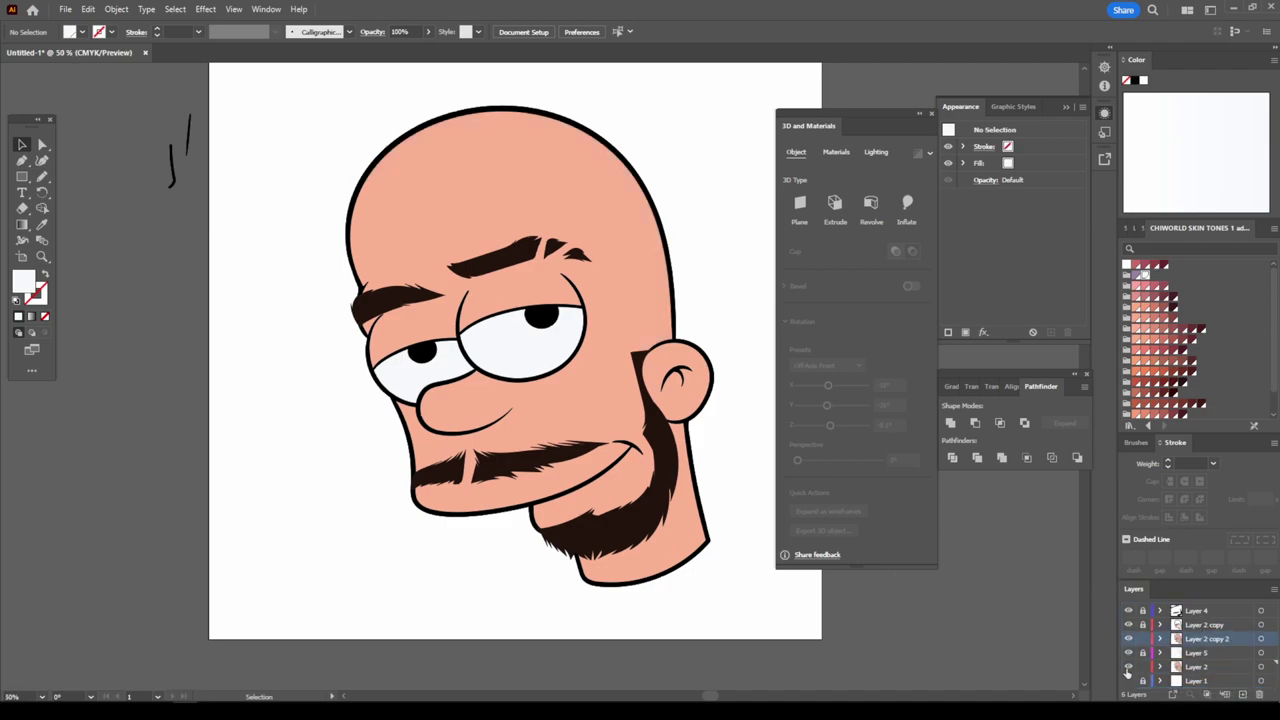
click(42, 144)
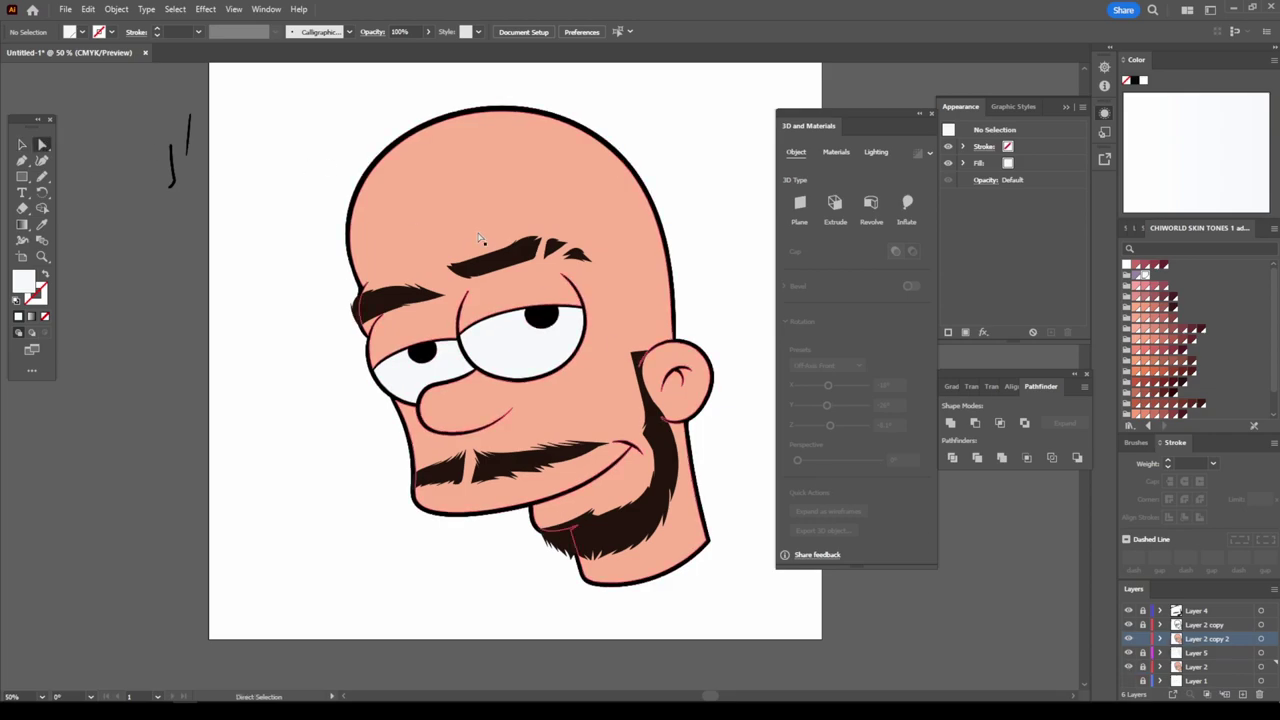
click(450, 227)
click(1075, 595)
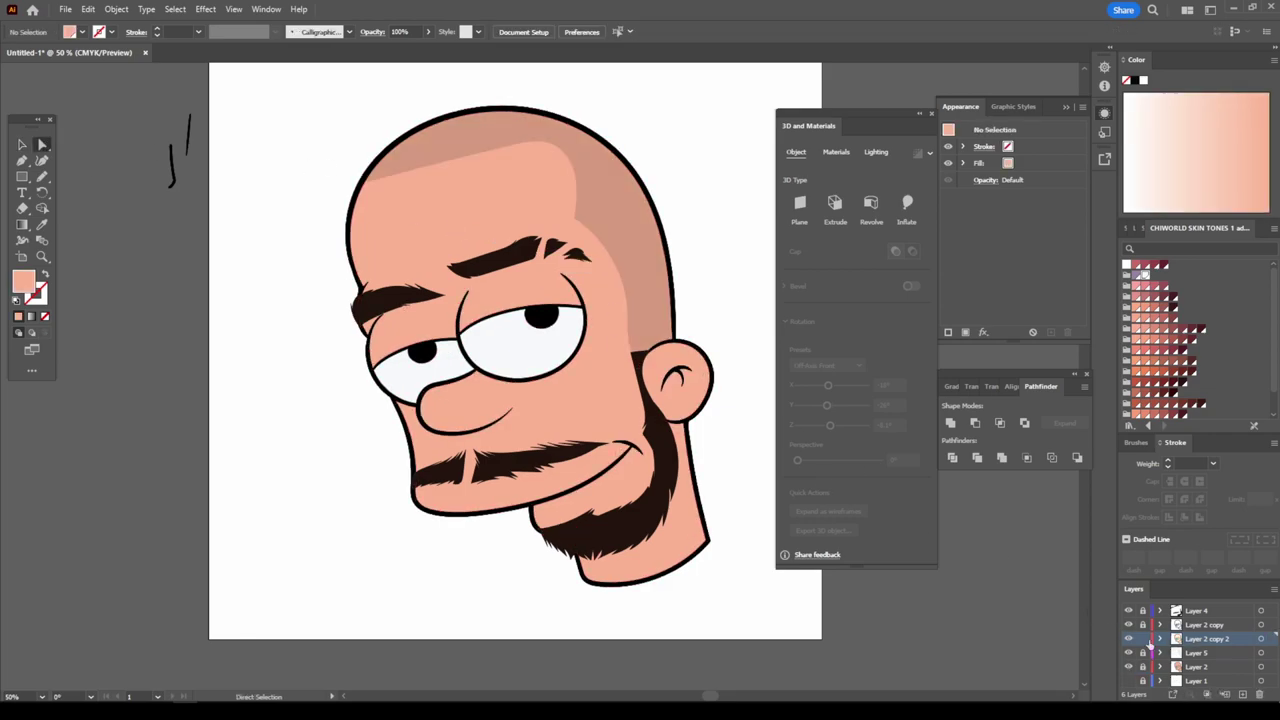
- Add a new layer above Layer 2 and pick a darker skin-tone fill
click(1196, 666)
click(1243, 694)
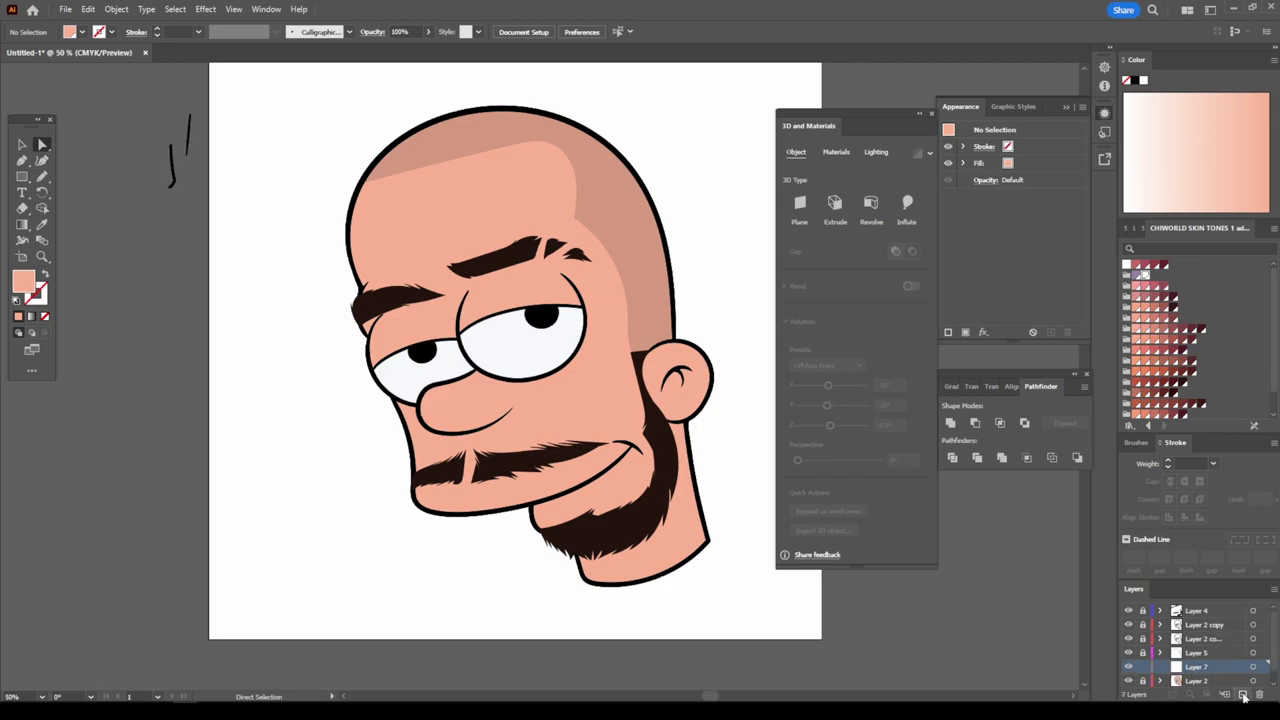
key(ctrl+minus)
key(ctrl+plus)
scroll(1172, 402, down, 3)
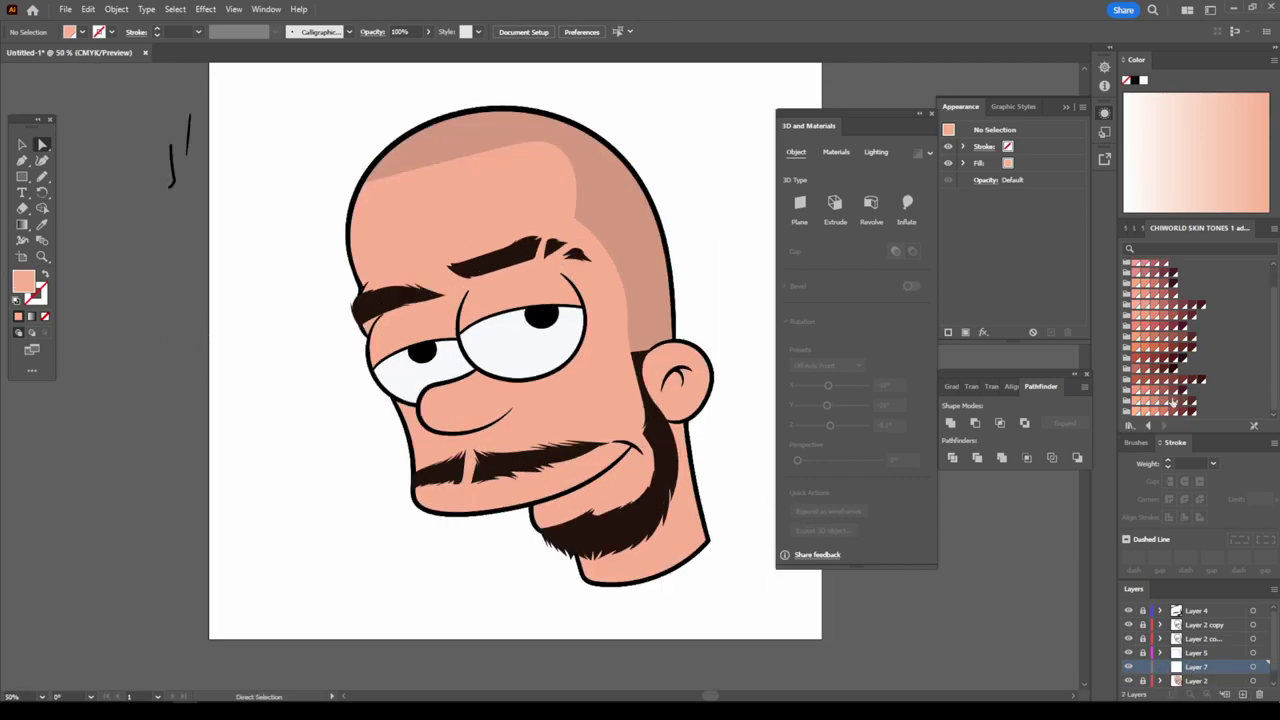
click(1153, 408)
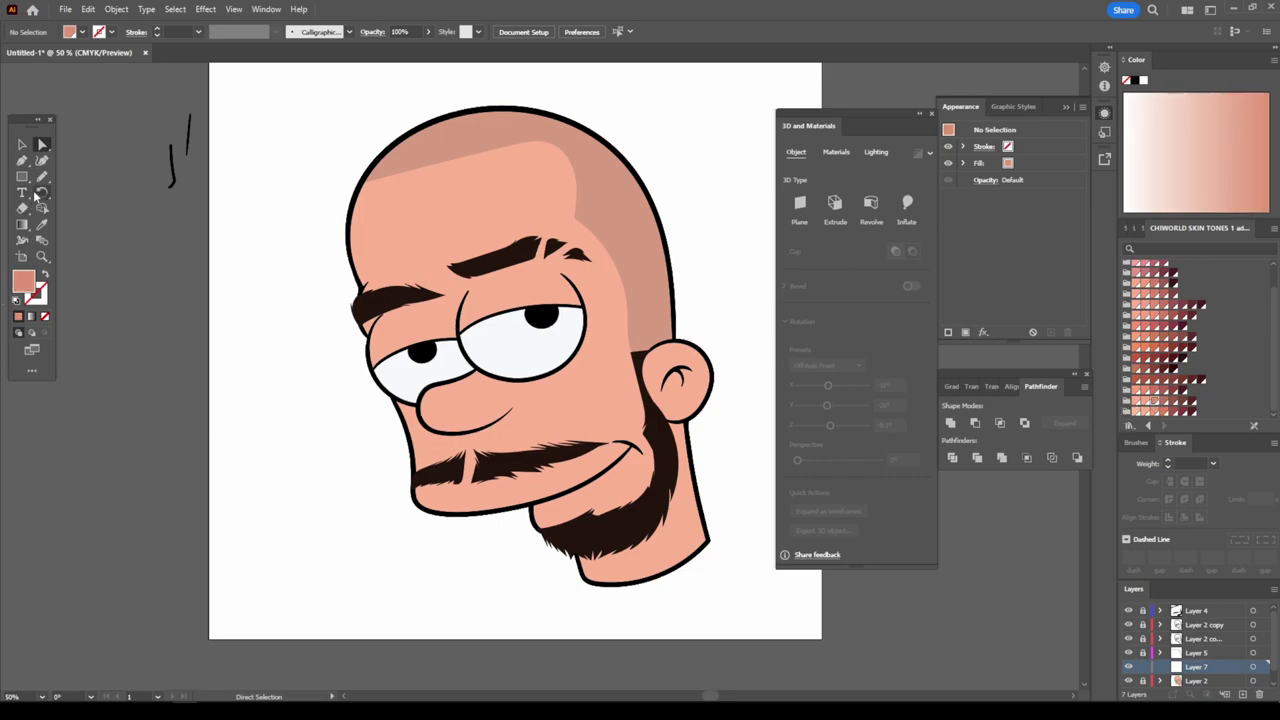
- Pencil darker skin-tone shadows under the right brow, around the left eye and between the brows
key(n)
scroll(466, 355, up, 3)
scroll(477, 366, up, 1)
mouse_move(290, 557)
mouse_down()
mouse_move(383, 490)
mouse_move(404, 370)
mouse_move(535, 277)
mouse_move(450, 228)
mouse_move(243, 265)
mouse_move(265, 350)
mouse_move(238, 495)
mouse_move(255, 558)
mouse_up()
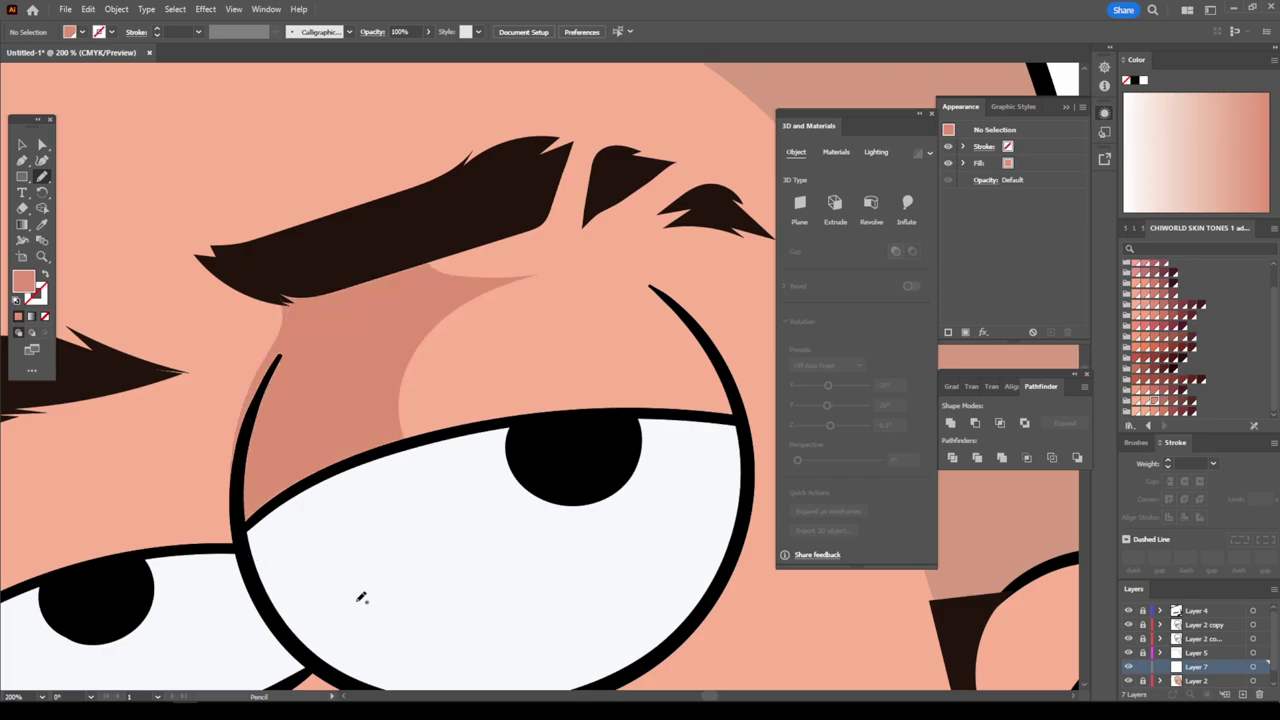
key(ctrl+minus)
key(ctrl+minus)
scroll(600, 640, down, 3)
scroll(329, 451, up, 4)
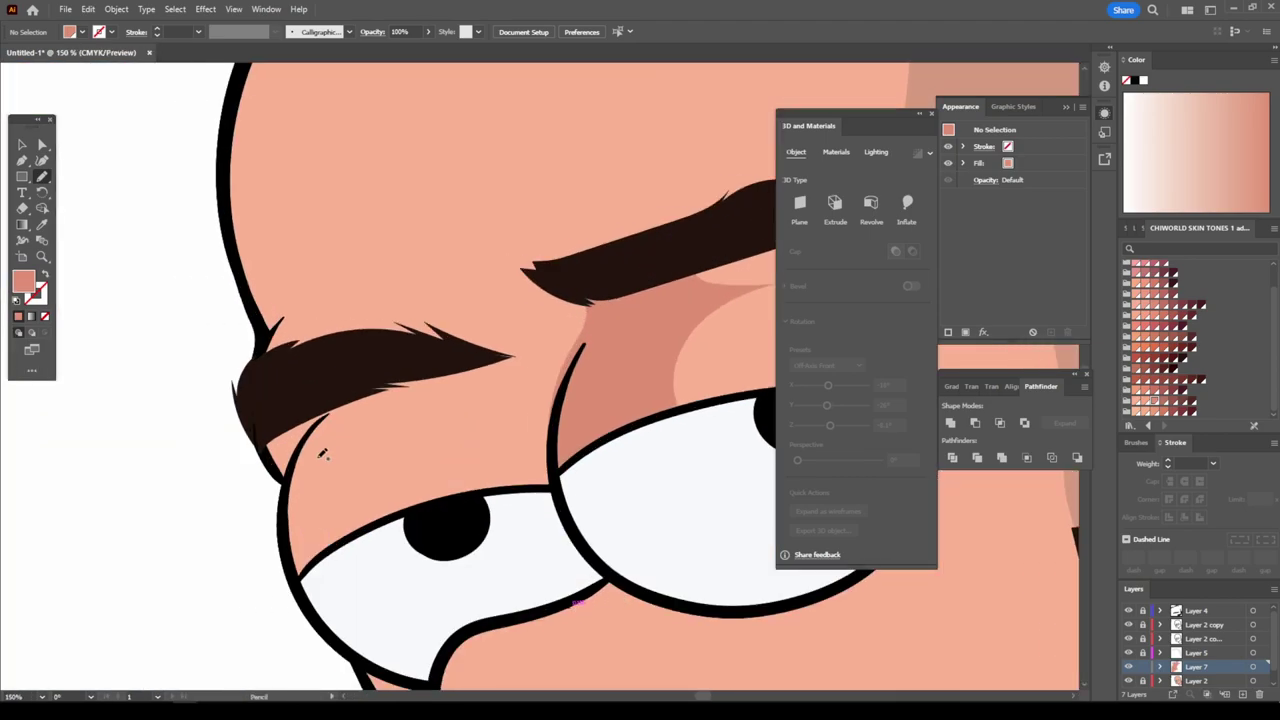
mouse_move(289, 508)
mouse_down()
mouse_move(306, 580)
mouse_move(505, 385)
mouse_move(582, 348)
mouse_move(286, 400)
mouse_move(268, 462)
mouse_move(296, 505)
mouse_up()
mouse_move(529, 381)
mouse_down()
mouse_move(538, 456)
mouse_move(570, 470)
mouse_move(646, 286)
mouse_move(546, 318)
mouse_up()
- Add shadow shapes under the nose, along the jaw and down the left forehead
scroll(620, 605, down, 5)
scroll(646, 608, up, 3)
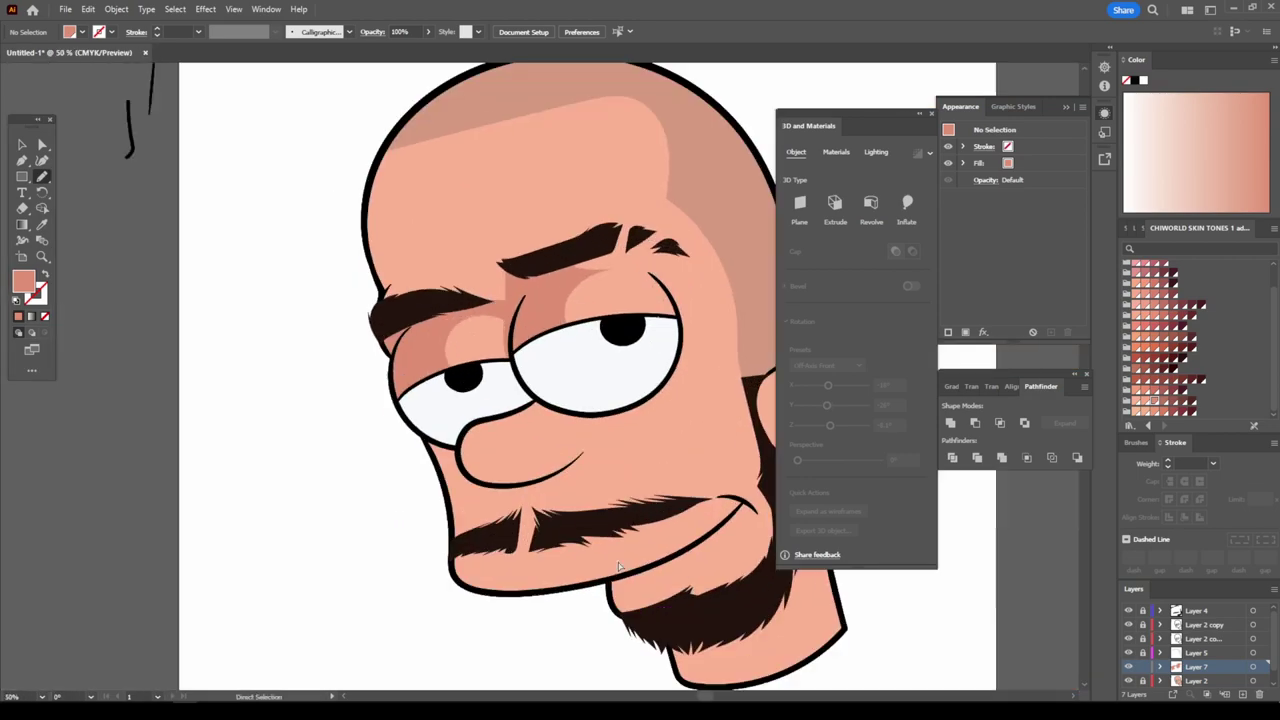
scroll(622, 560, up, 2)
mouse_move(347, 454)
mouse_down()
mouse_move(366, 534)
mouse_move(543, 580)
mouse_move(666, 471)
mouse_move(437, 508)
mouse_move(563, 371)
mouse_up()
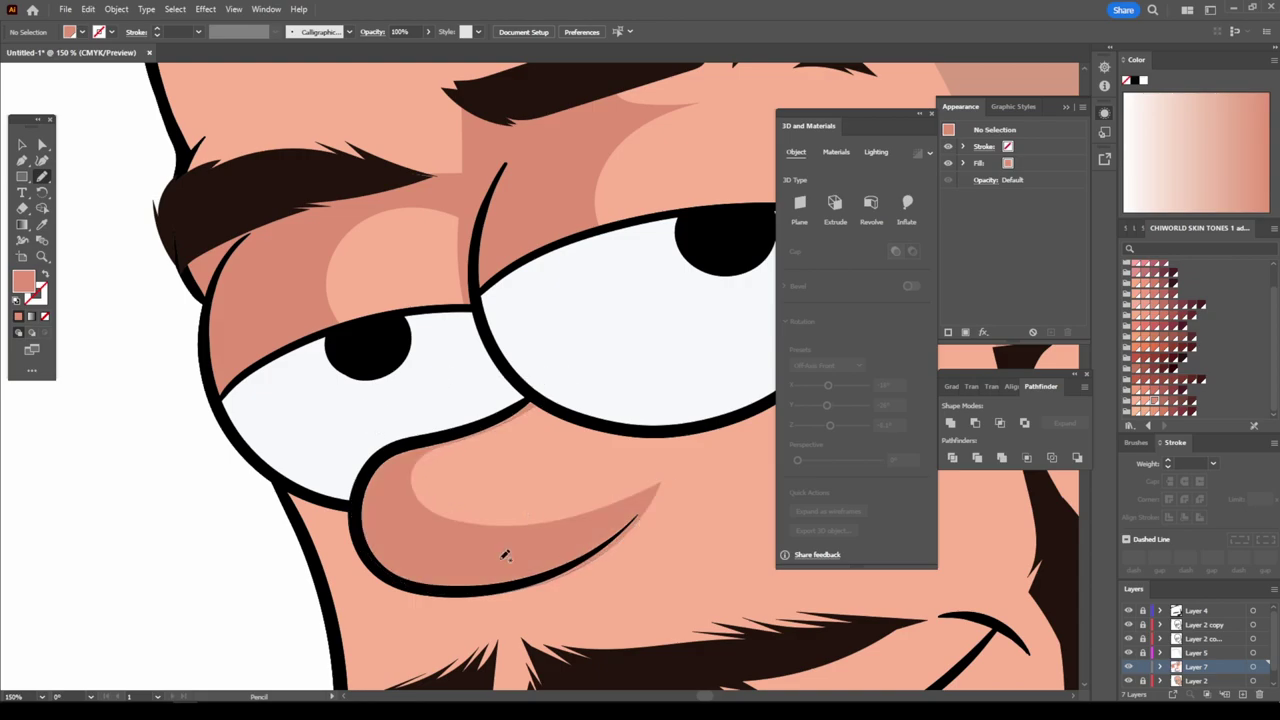
scroll(503, 546, down, 5)
scroll(615, 557, up, 6)
scroll(615, 557, down, 1)
mouse_move(205, 268)
mouse_down()
mouse_move(244, 362)
mouse_move(270, 525)
mouse_move(336, 632)
mouse_move(567, 616)
mouse_move(737, 562)
mouse_move(594, 602)
mouse_move(436, 504)
mouse_move(311, 300)
mouse_up()
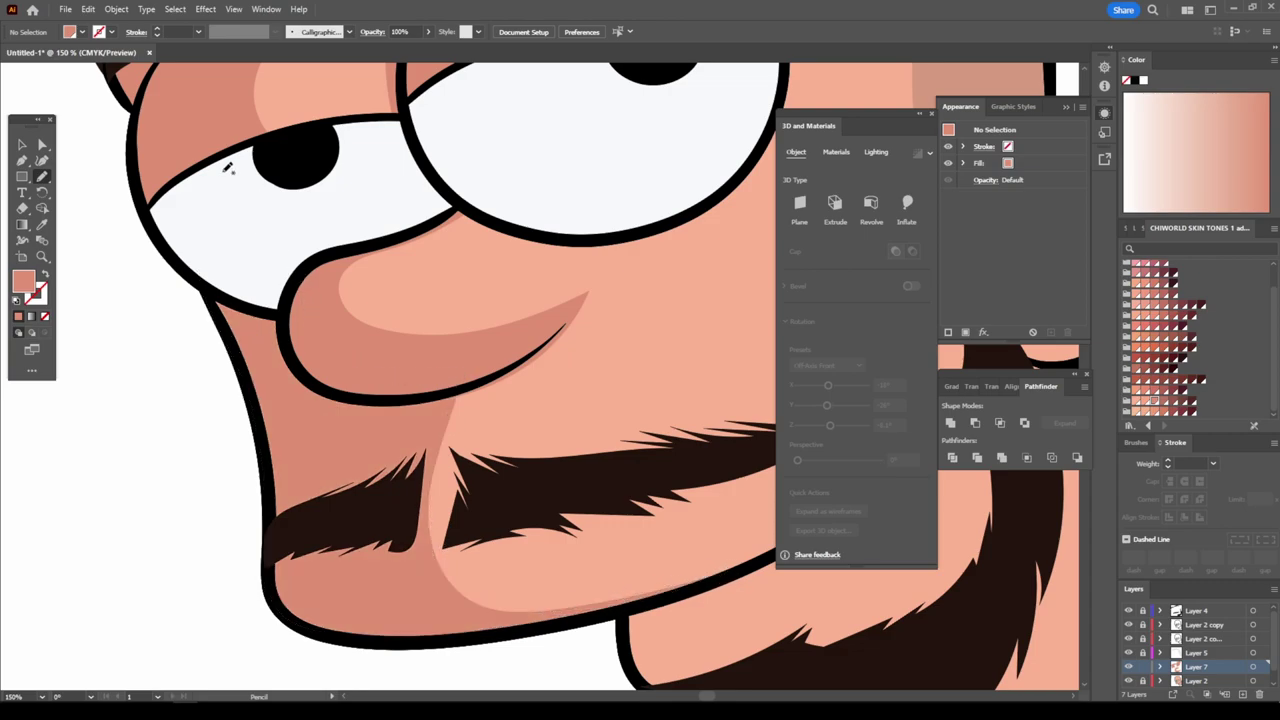
scroll(385, 285, down, 3)
scroll(630, 470, down, 2)
scroll(630, 470, up, 2)
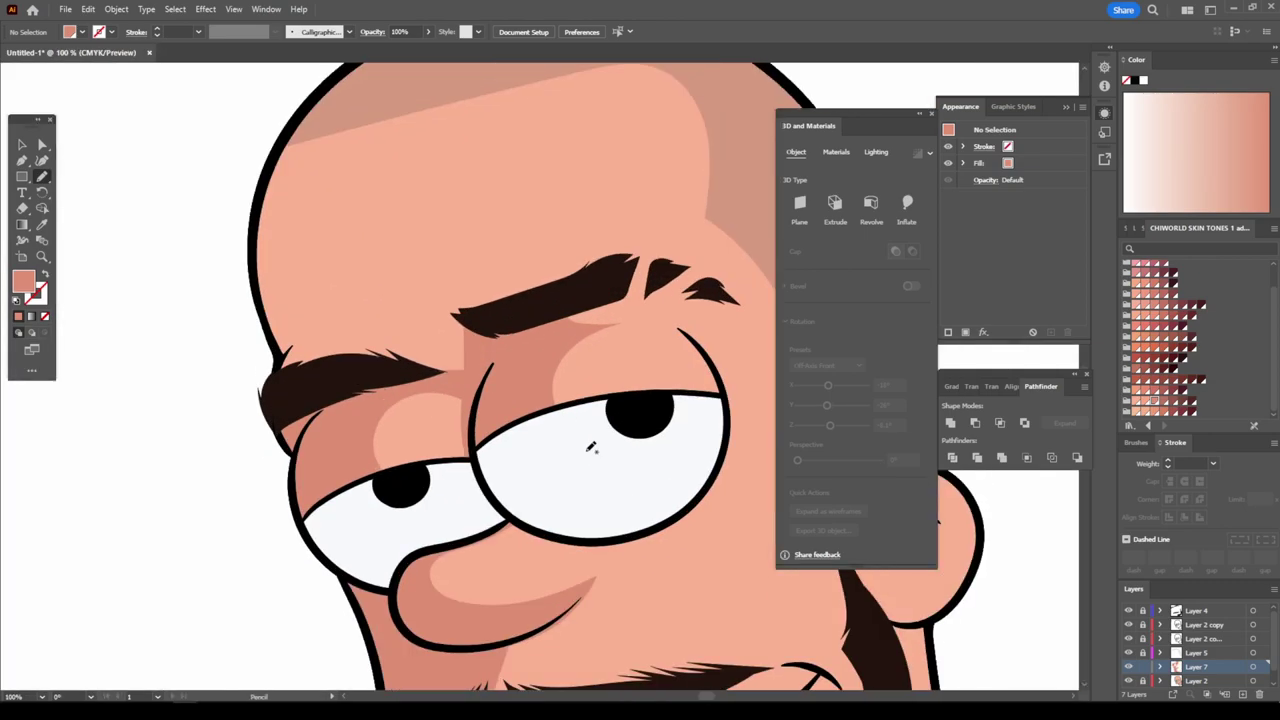
scroll(450, 450, up, 3)
mouse_move(283, 531)
mouse_down()
mouse_move(314, 562)
mouse_move(340, 552)
mouse_move(366, 449)
mouse_move(335, 429)
mouse_move(395, 245)
mouse_move(563, 172)
mouse_move(370, 232)
mouse_move(258, 372)
mouse_move(278, 527)
mouse_up()
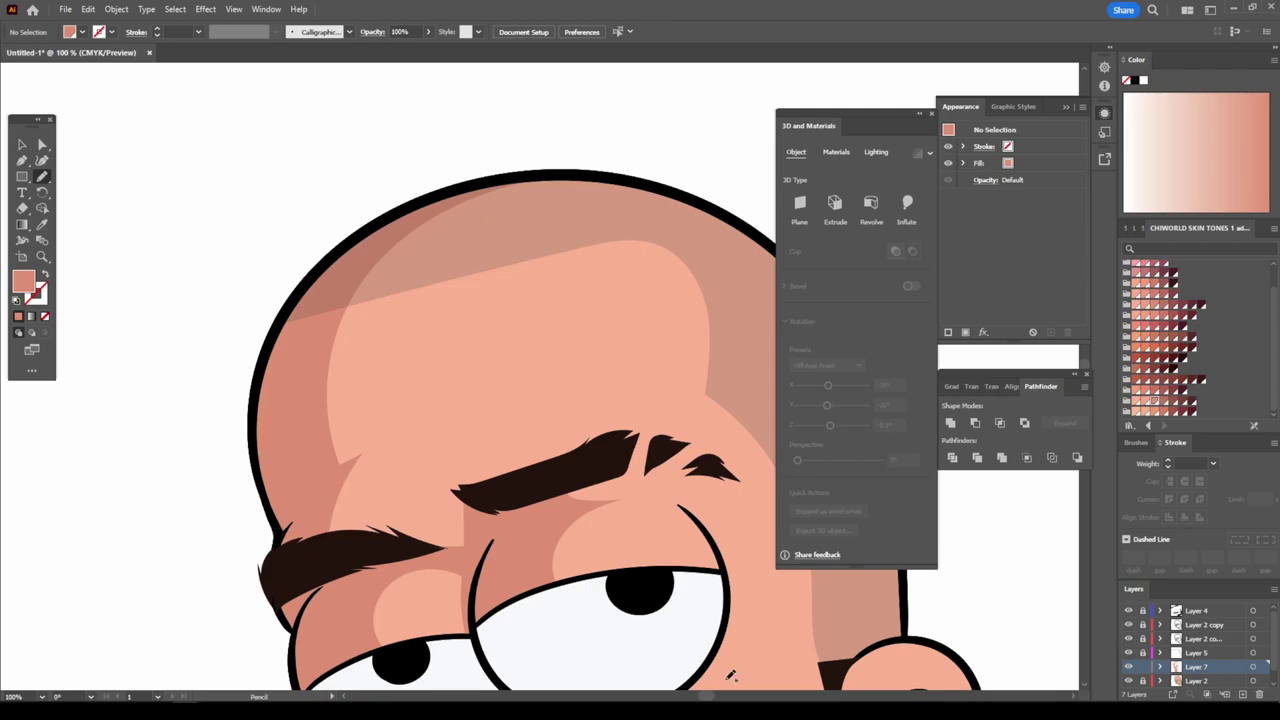
key(ctrl+minus)
key(ctrl+minus)
key(ctrl+minus)
key(ctrl+equal)
key(ctrl+equal)
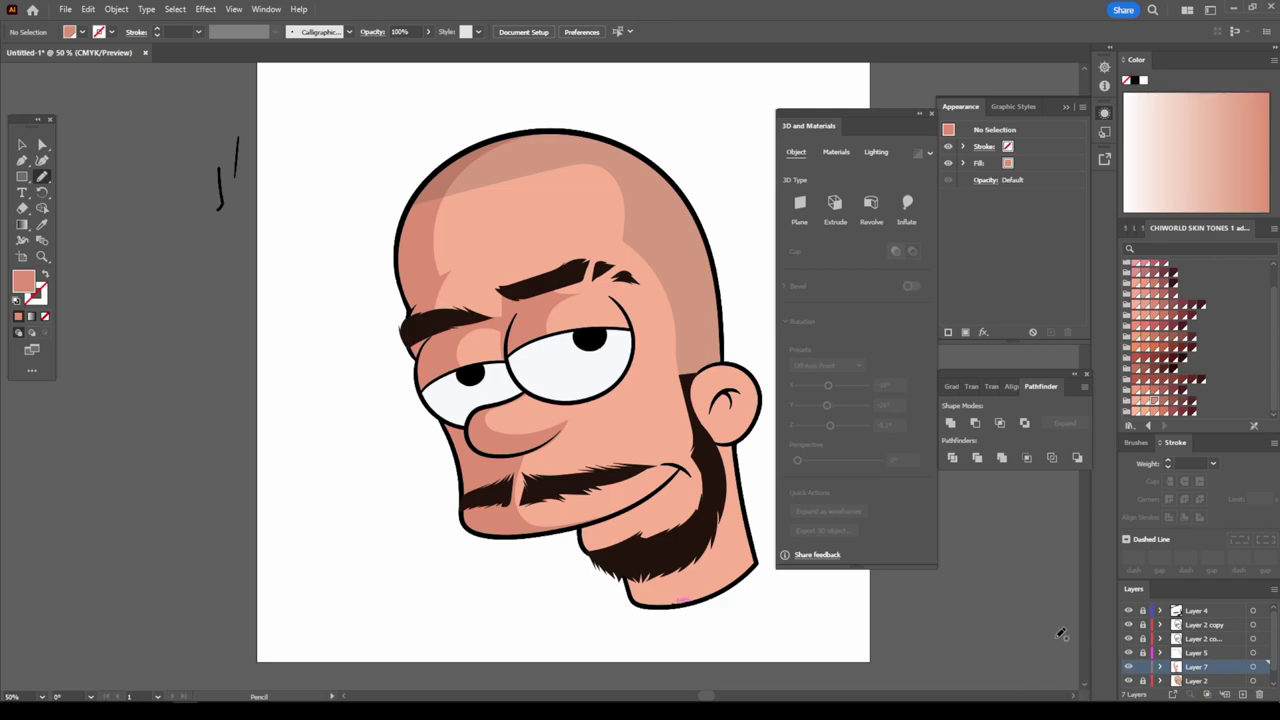
- Draw a closed shadow along the jawline below the beard and up the mouth crease
scroll(990, 610, down, 2)
scroll(750, 603, up, 3)
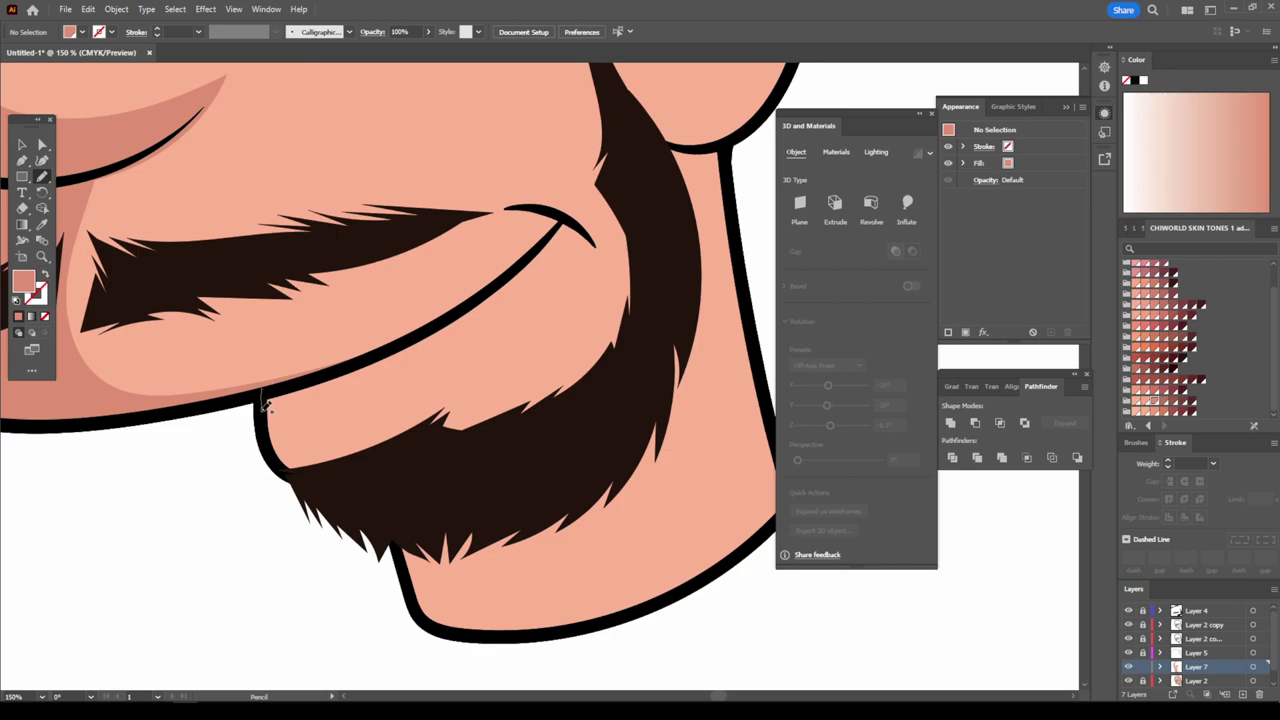
mouse_move(265, 405)
mouse_down()
mouse_move(634, 610)
mouse_move(543, 428)
mouse_move(405, 418)
mouse_up()
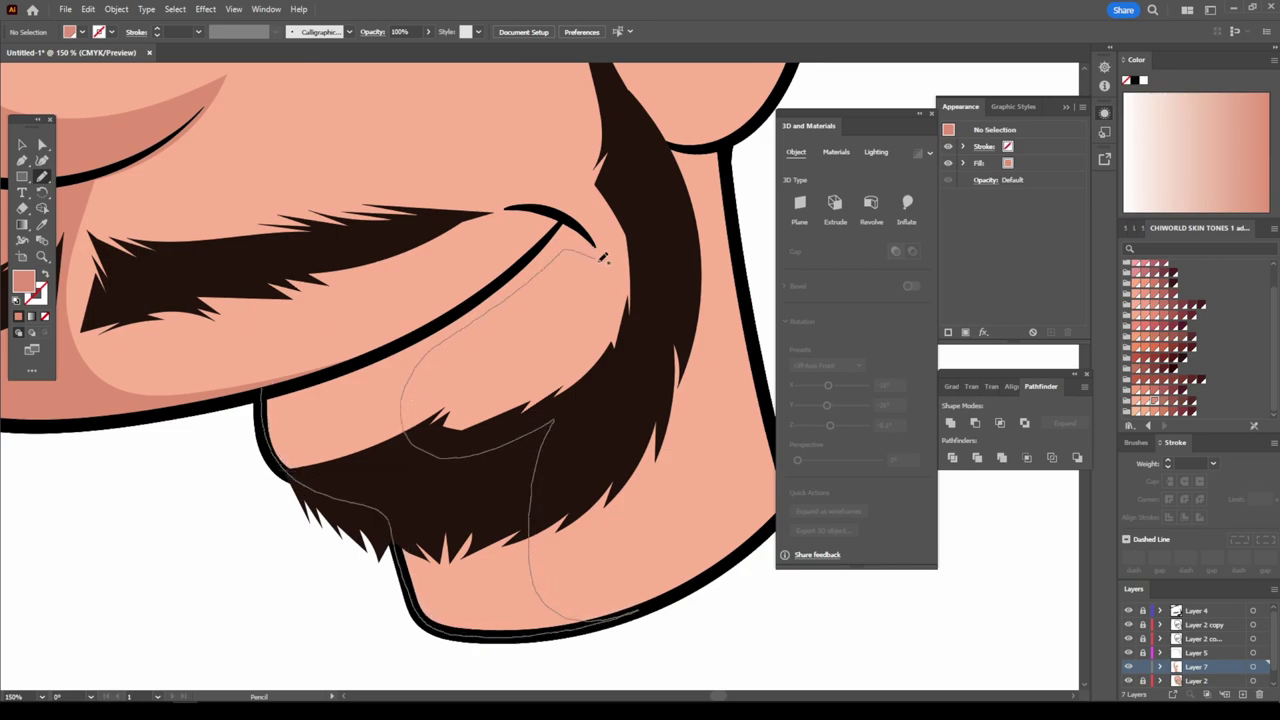
drag(603, 258, 532, 205)
drag(507, 265, 285, 385)
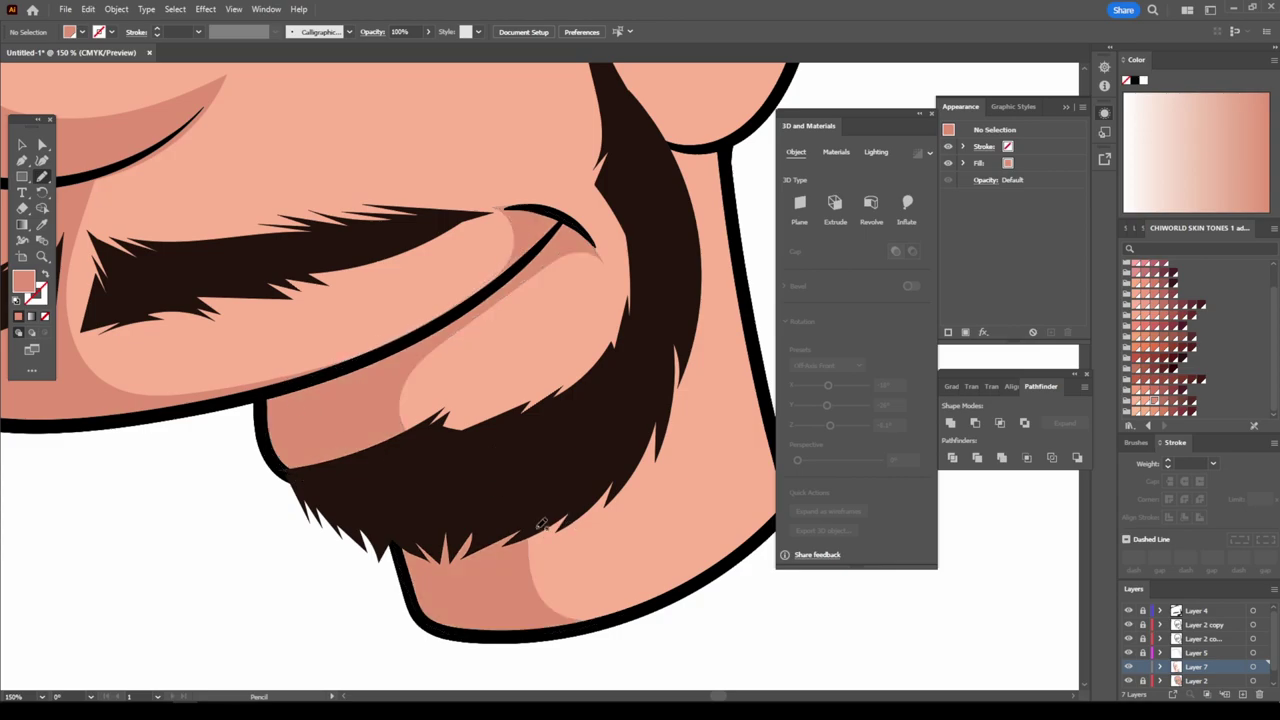
- Shade the inside of the ear and the cheek below the eye
scroll(645, 495, down, 3)
scroll(645, 495, up, 2)
scroll(643, 497, up, 2)
scroll(640, 494, up, 2)
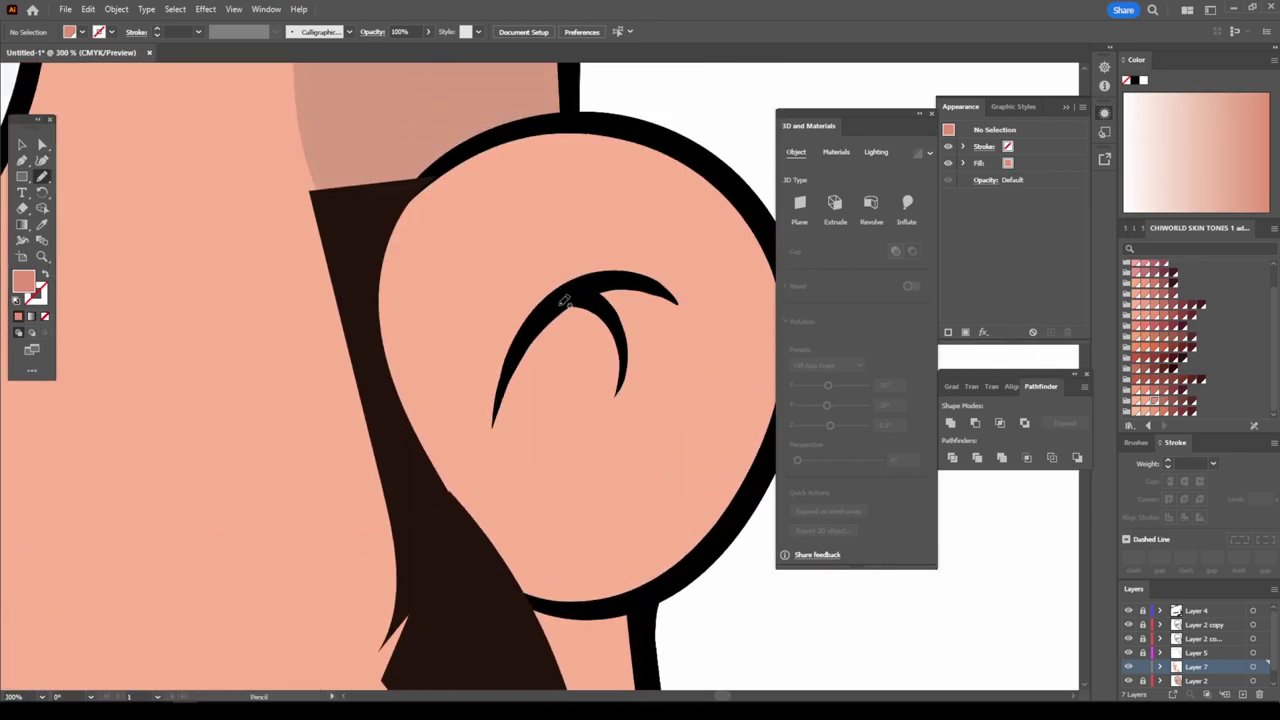
mouse_move(543, 308)
mouse_down()
mouse_move(496, 405)
mouse_move(607, 385)
mouse_move(700, 309)
mouse_move(529, 343)
mouse_up()
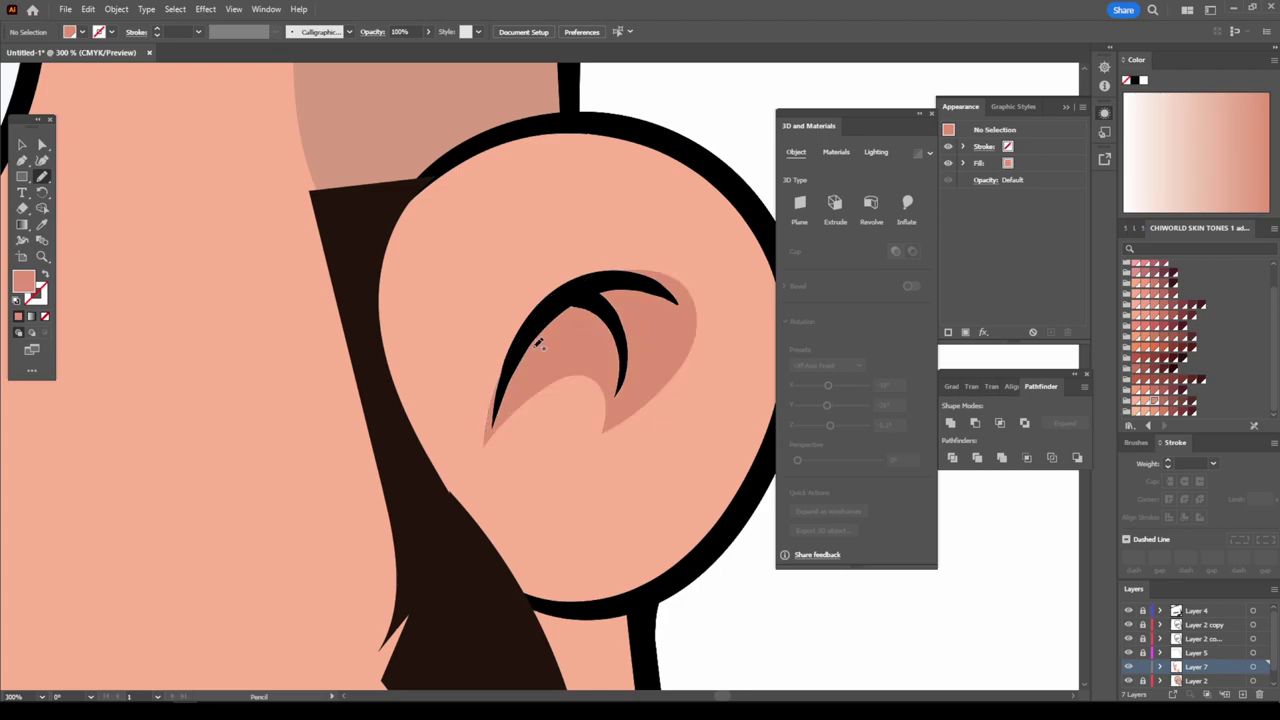
scroll(600, 417, down, 3)
scroll(540, 437, down, 3)
scroll(540, 433, up, 3)
scroll(544, 426, up, 1)
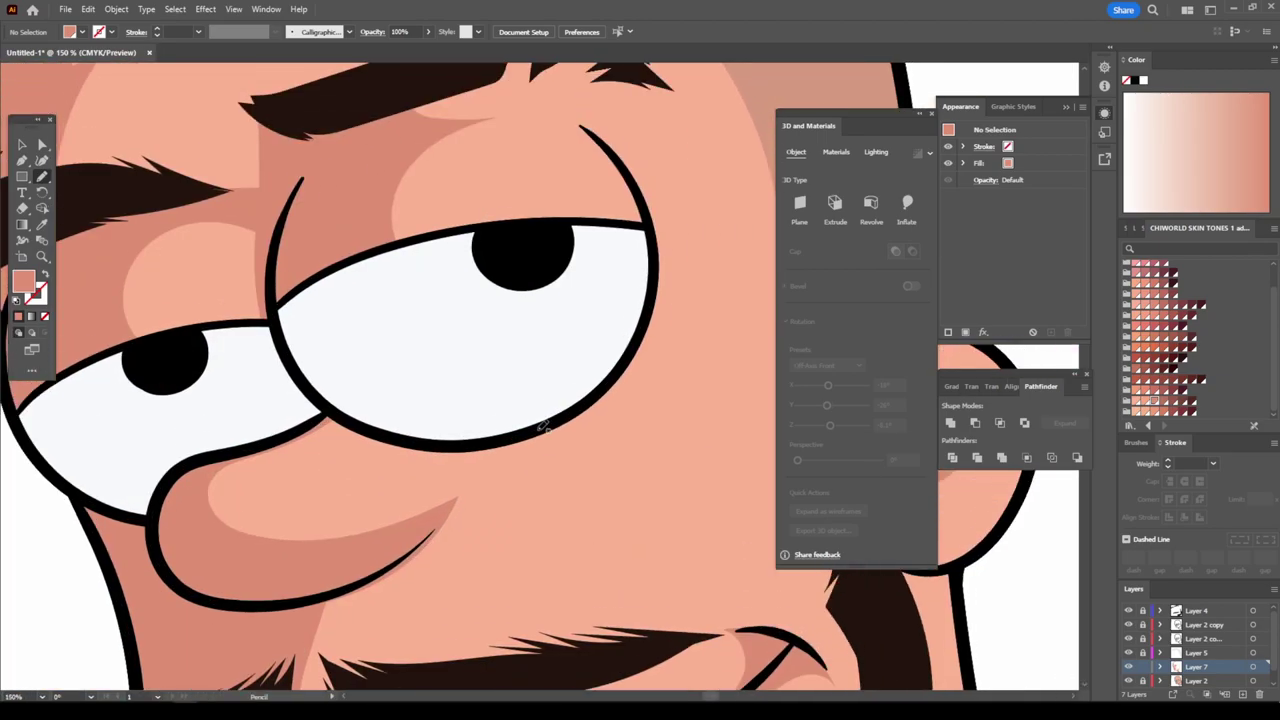
mouse_move(312, 400)
mouse_down()
mouse_move(531, 448)
mouse_move(666, 266)
mouse_move(645, 215)
mouse_up()
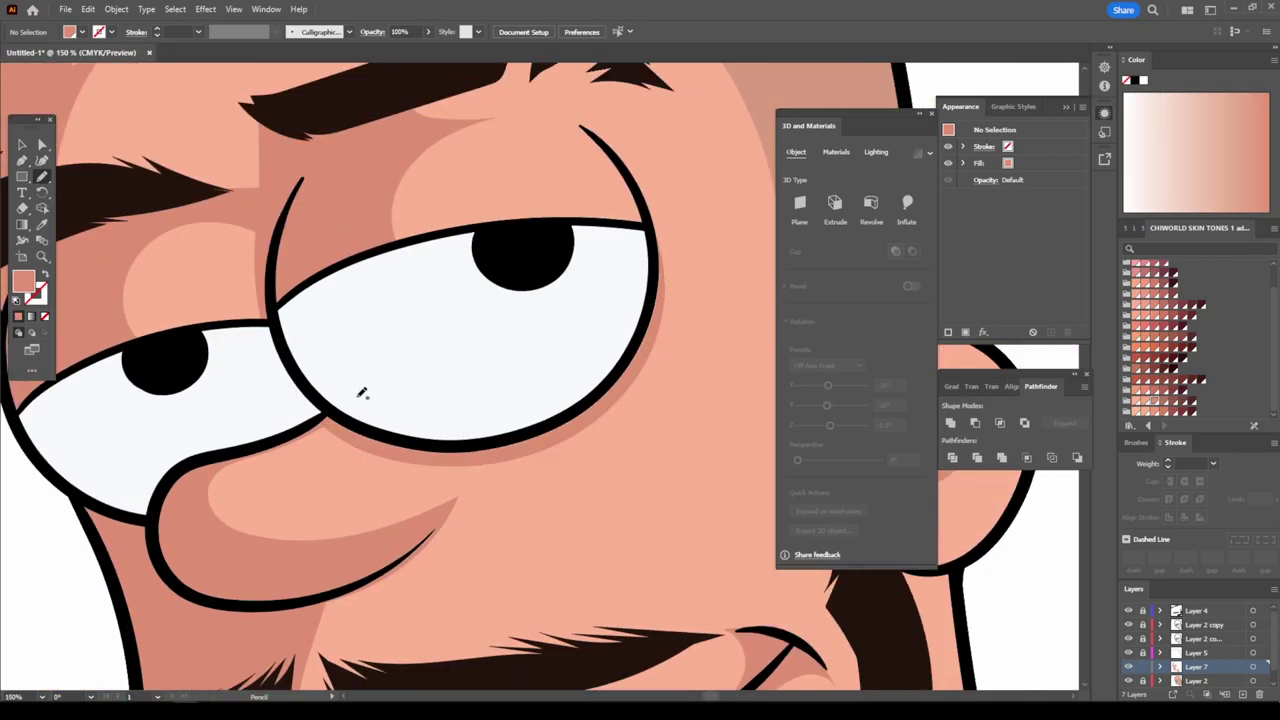
scroll(462, 498, down, 1)
scroll(462, 498, down, 3)
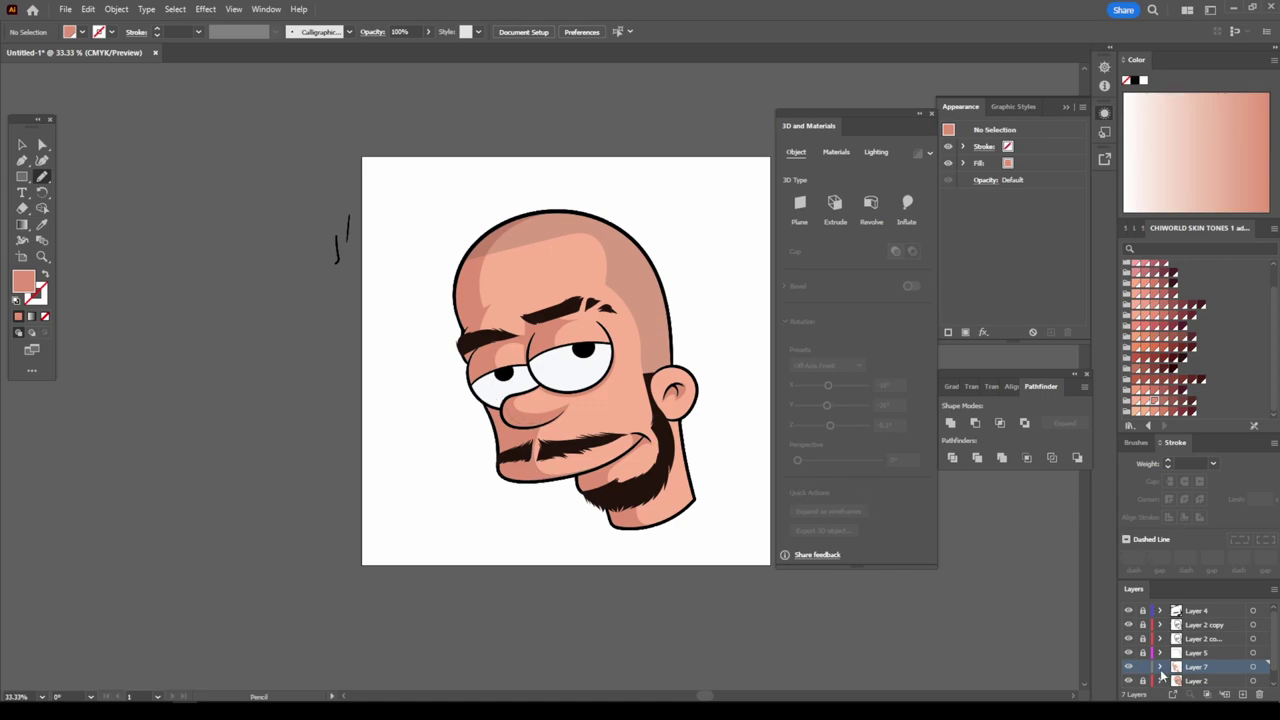
- Add a new layer for eye shading and choose a light purple fill
click(1188, 639)
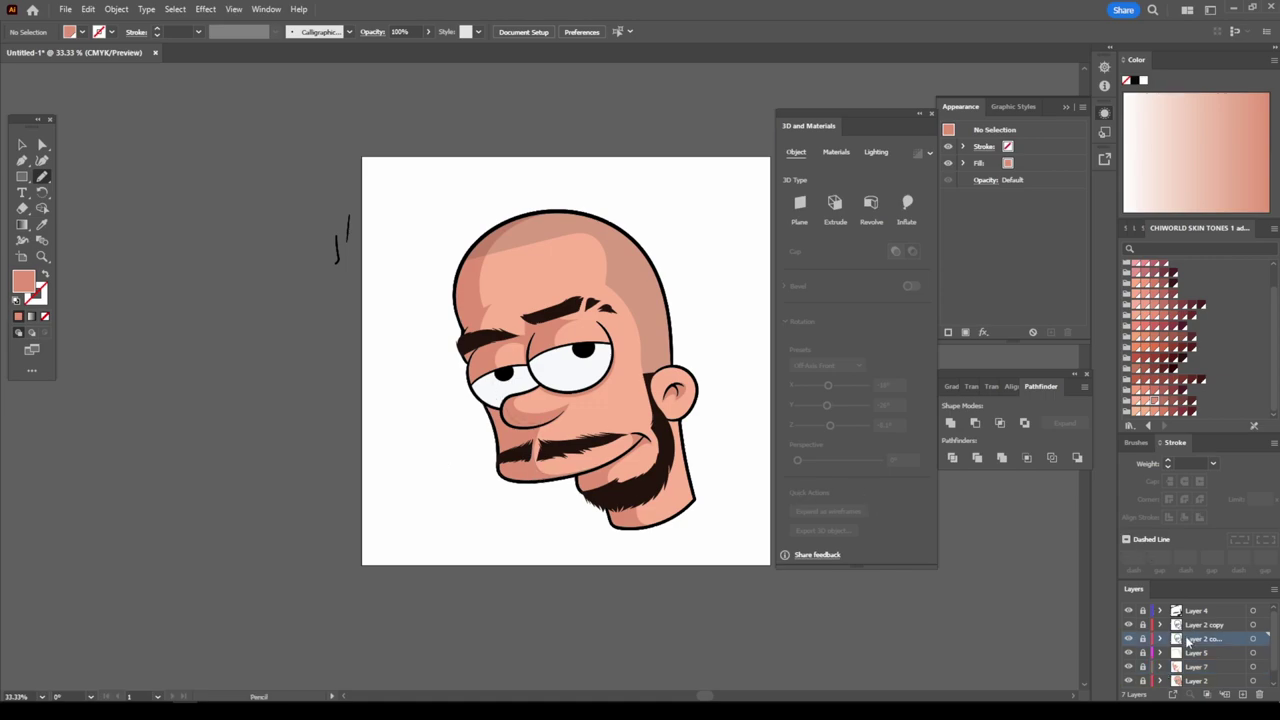
click(1243, 693)
scroll(1154, 330, up, 3)
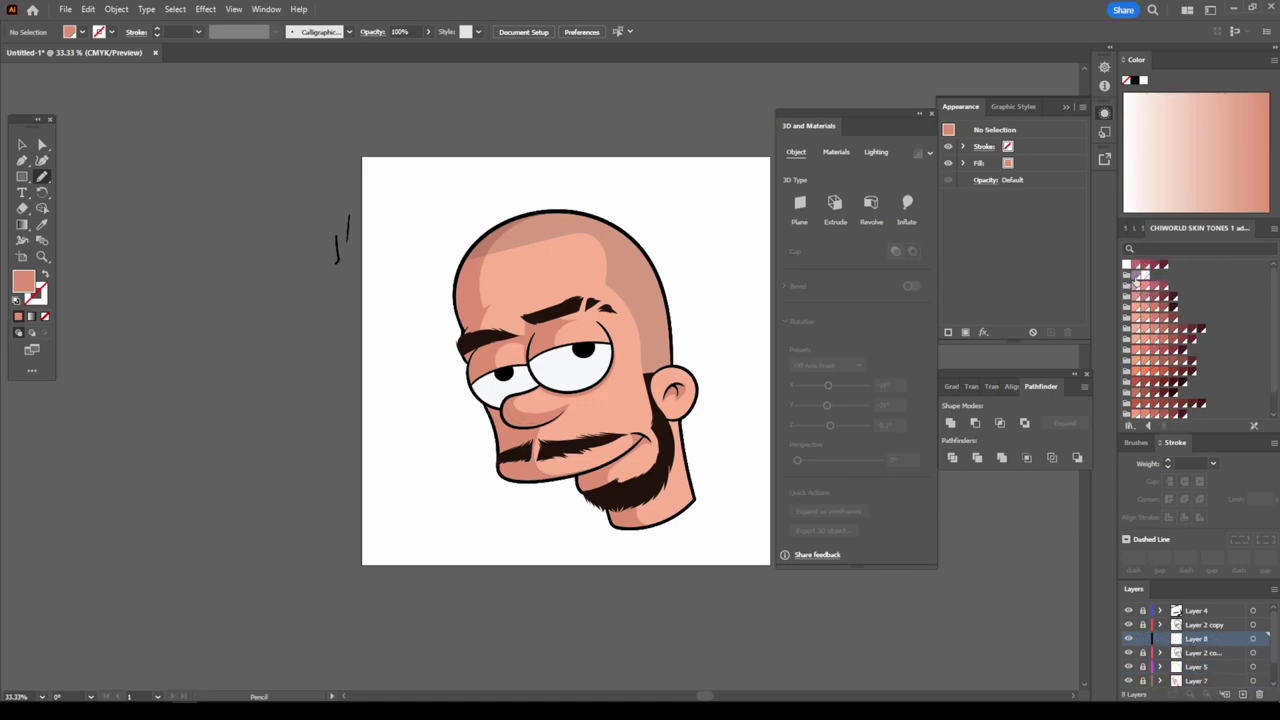
click(1136, 281)
scroll(523, 371, up, 5)
scroll(523, 371, up, 3)
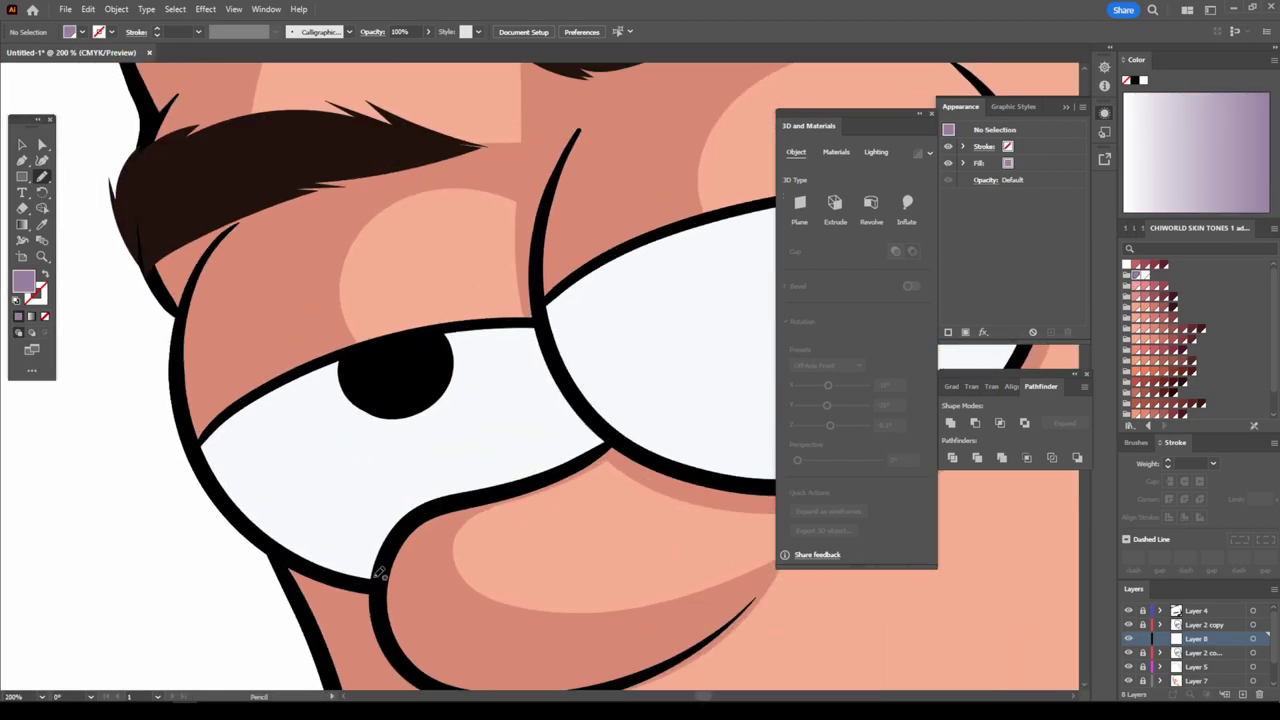
- Pencil-draw a light purple shadow shape across the left eye white
drag(421, 506, 315, 360)
mouse_move(210, 435)
mouse_down()
mouse_move(240, 443)
mouse_move(549, 357)
mouse_up()
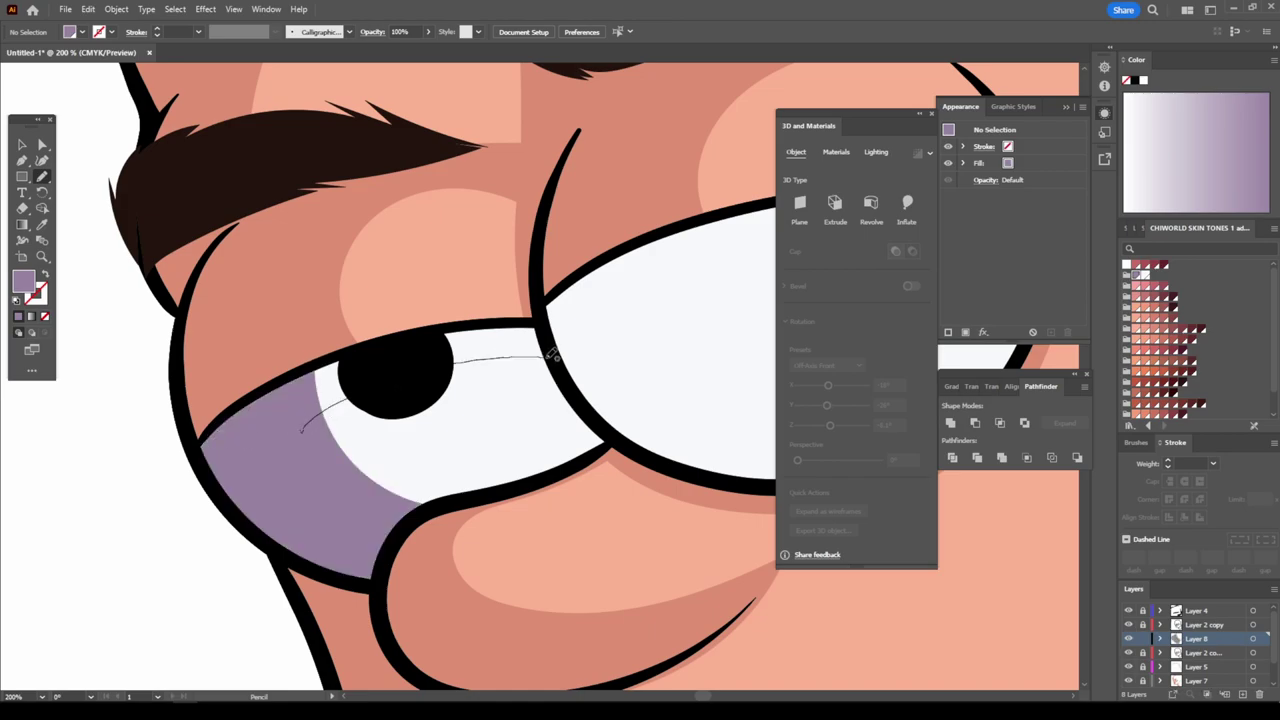
scroll(643, 614, down, 5)
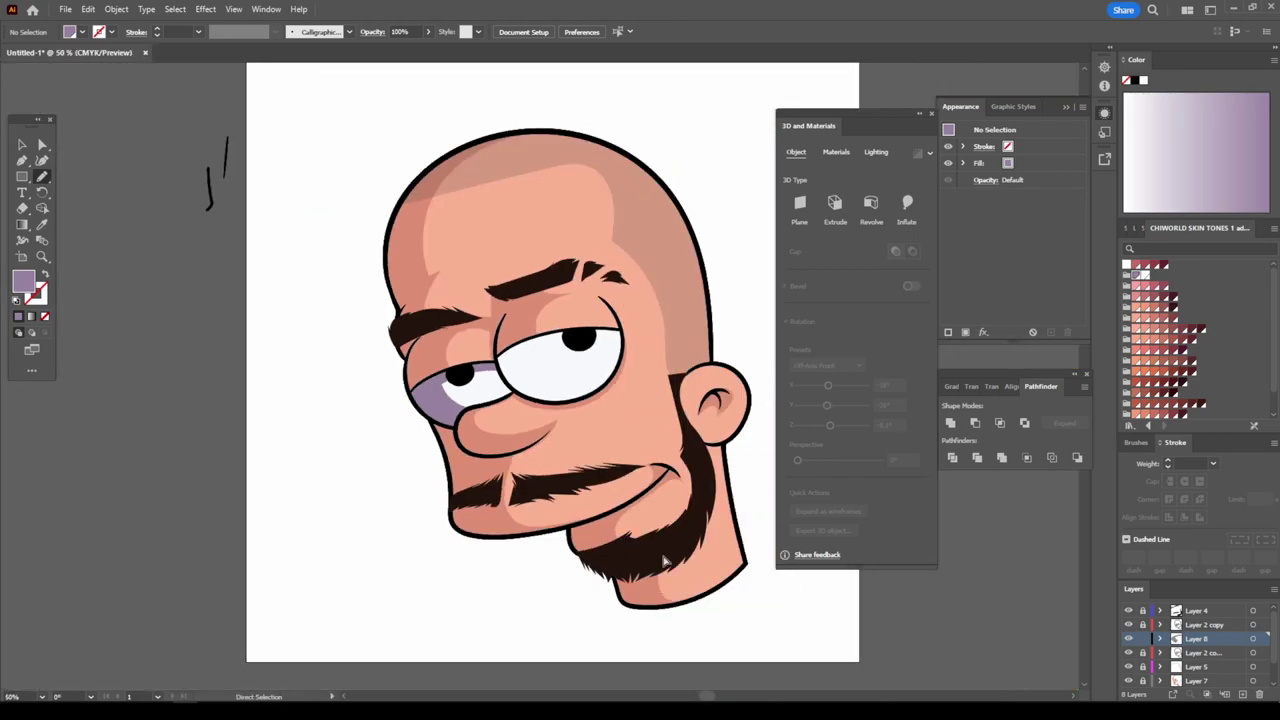
scroll(540, 380, up, 5)
- Lighten the left eye shadow's fill to a paler lilac in the Color Picker
click(22, 144)
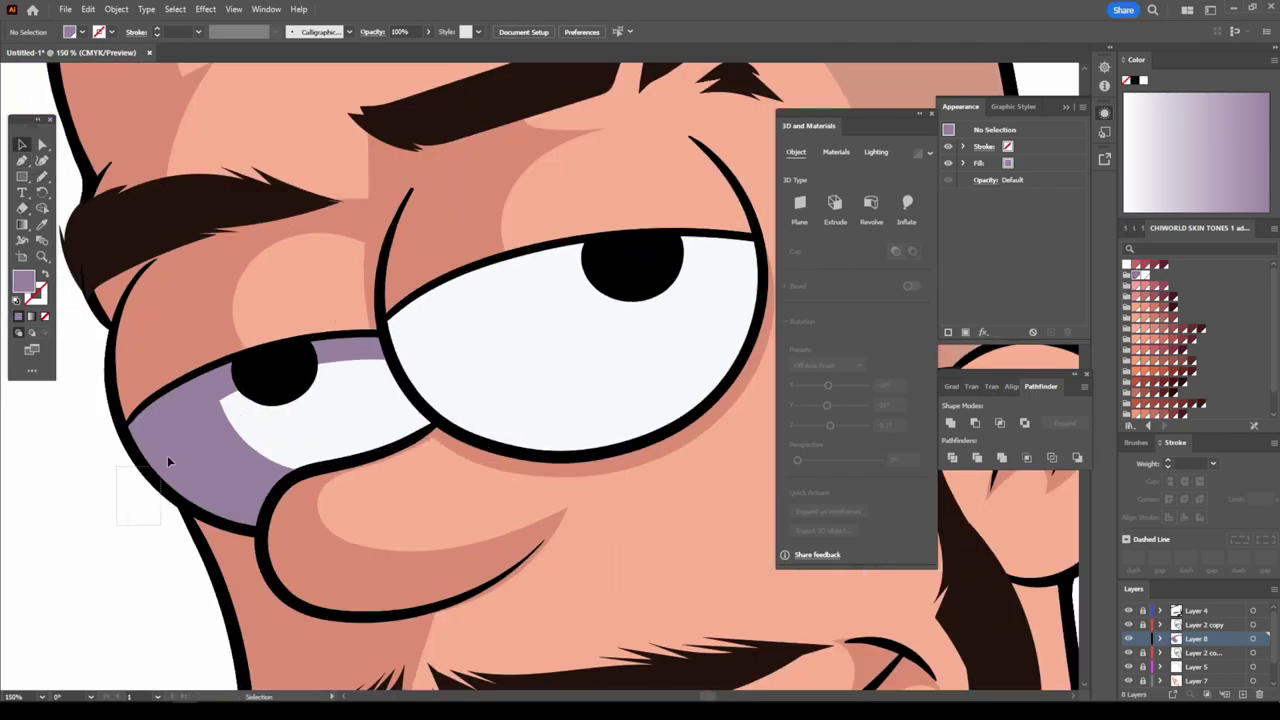
drag(129, 537, 386, 329)
double_click(38, 287)
click(863, 424)
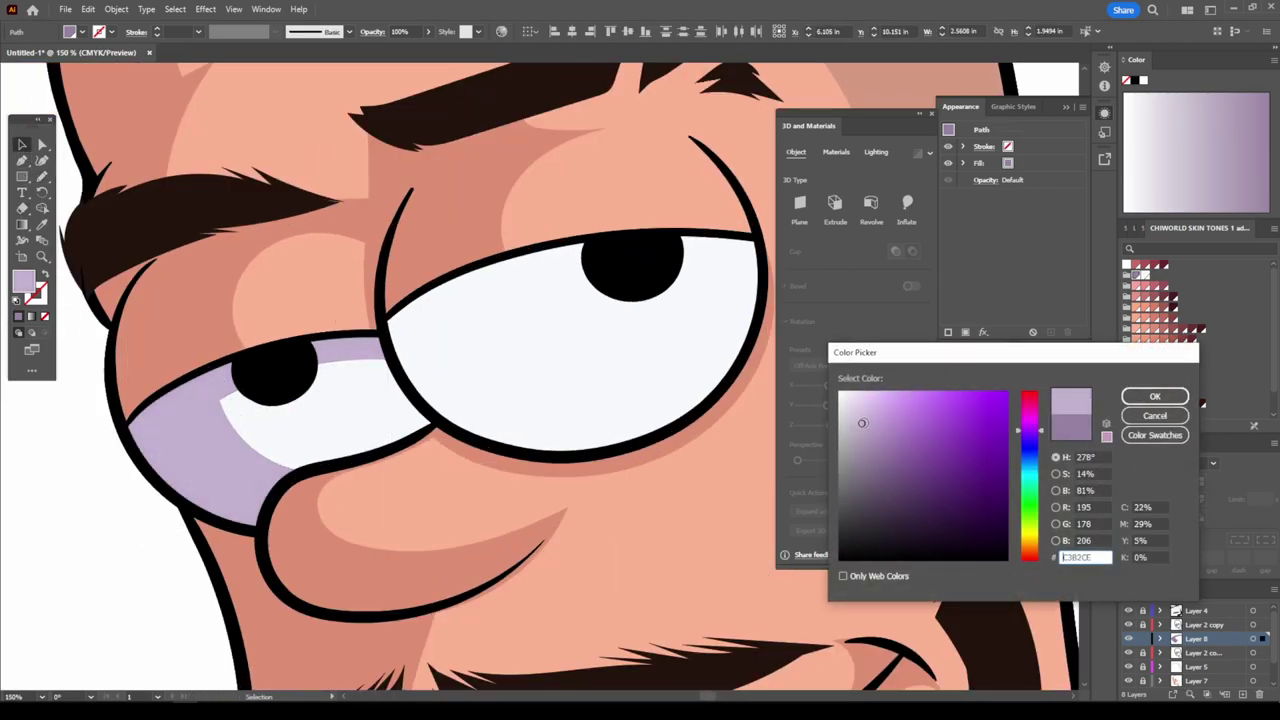
click(1154, 396)
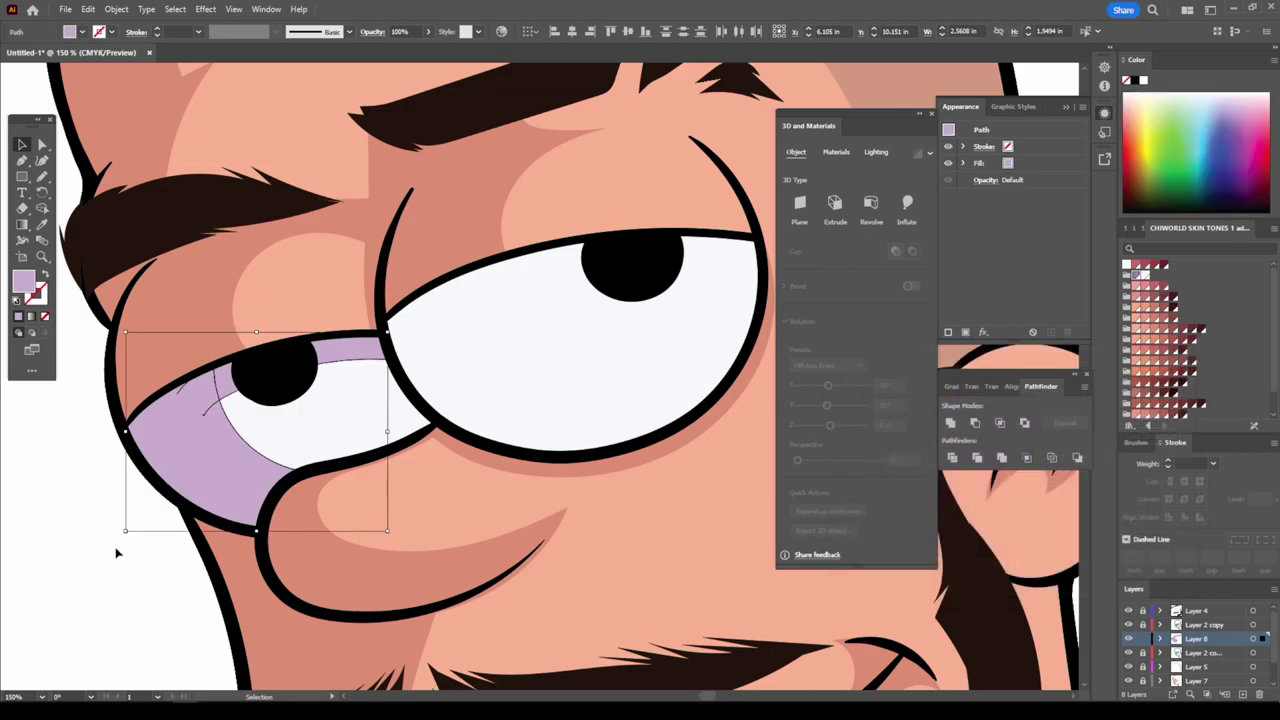
scroll(508, 623, down, 5)
- Draw lilac shadow shapes inside and along the top of the right eye white
key(ctrl+plus)
key(ctrl+plus)
key(ctrl+plus)
click(42, 176)
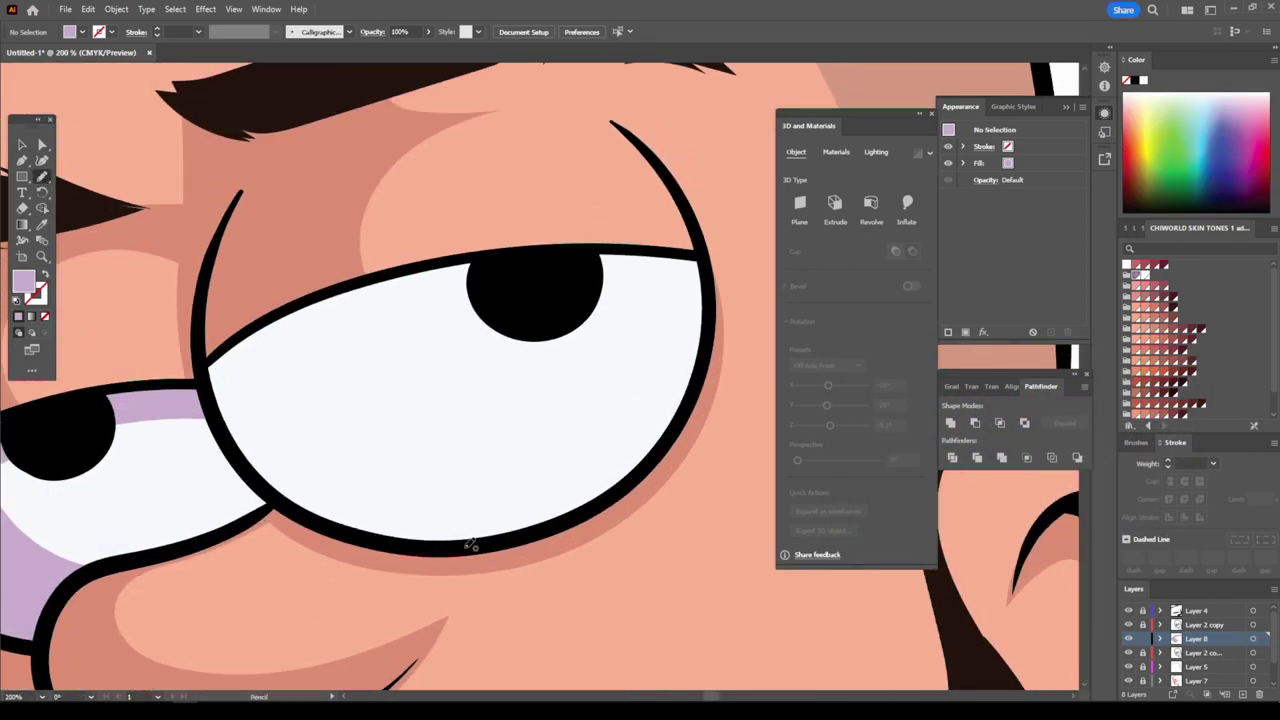
drag(652, 465, 330, 288)
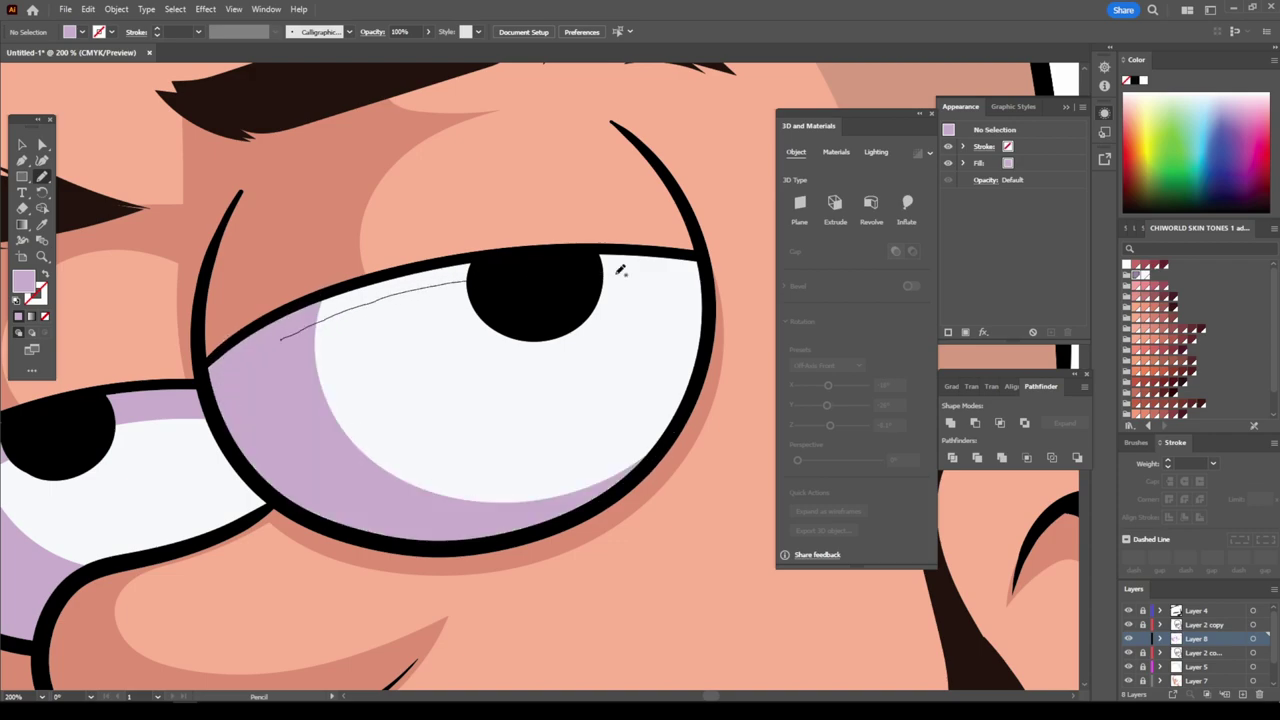
drag(297, 334, 703, 262)
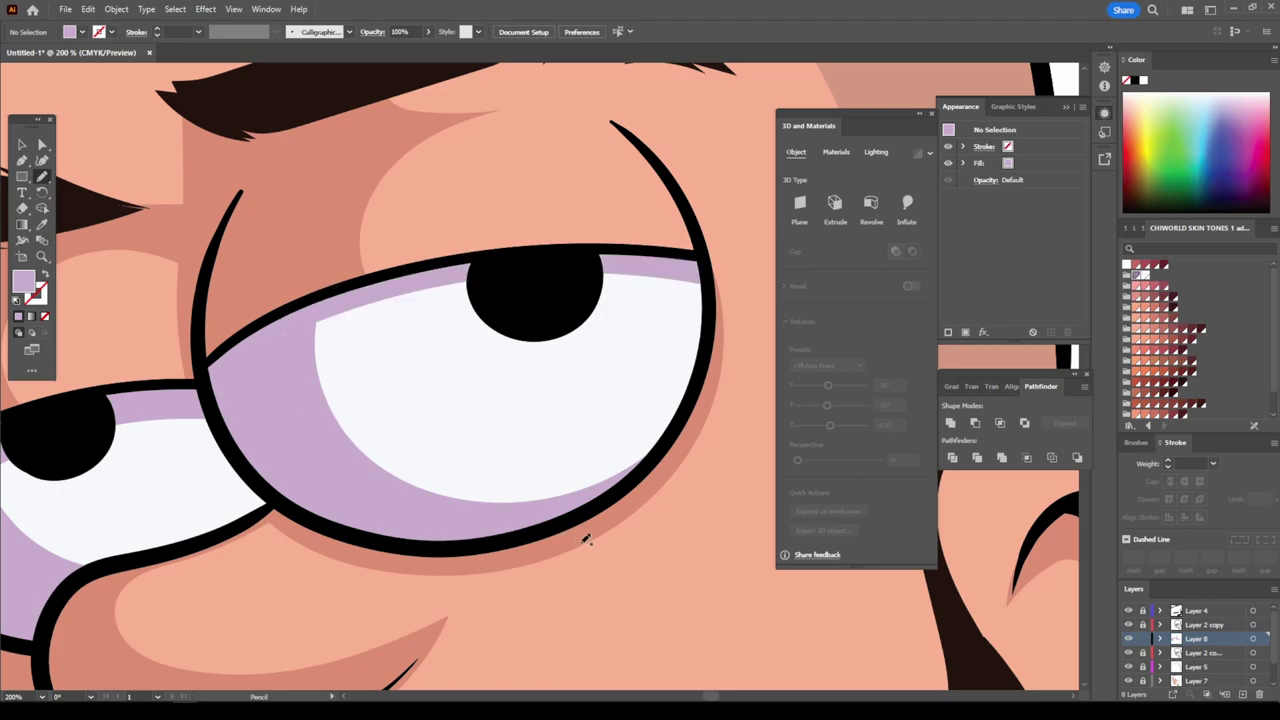
key(ctrl+minus)
key(ctrl+minus)
key(ctrl+minus)
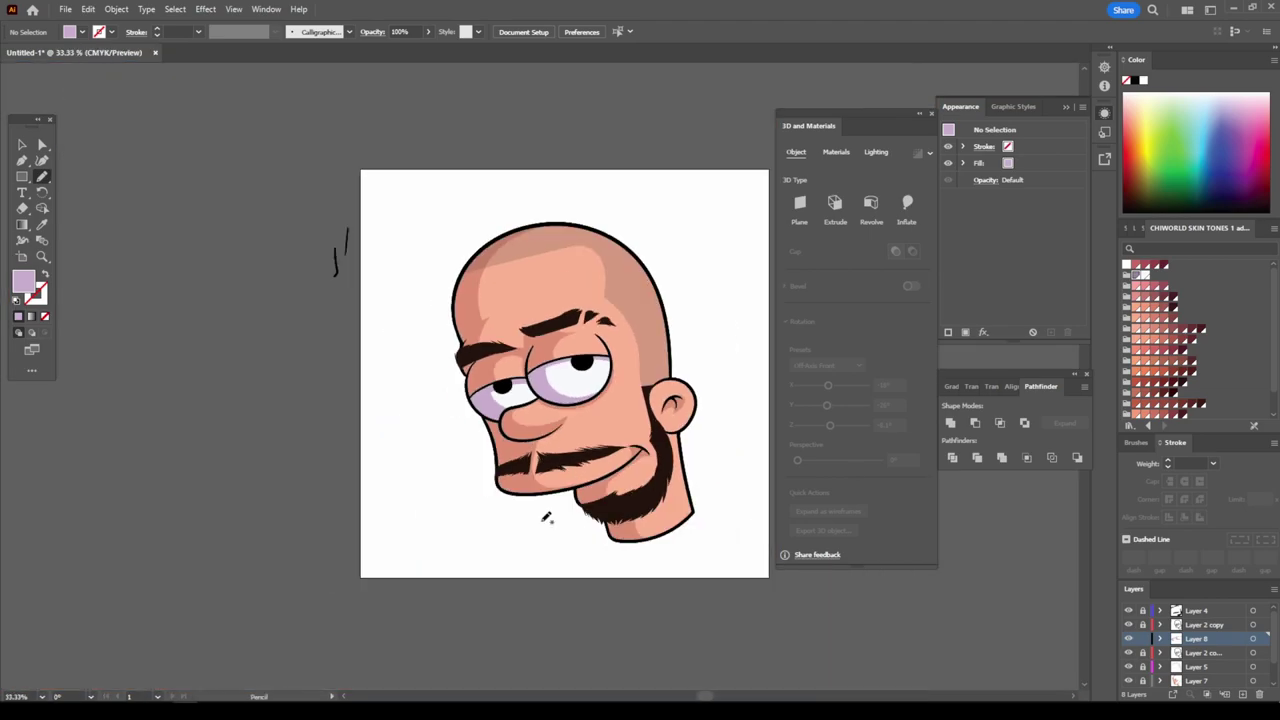
key(ctrl+plus)
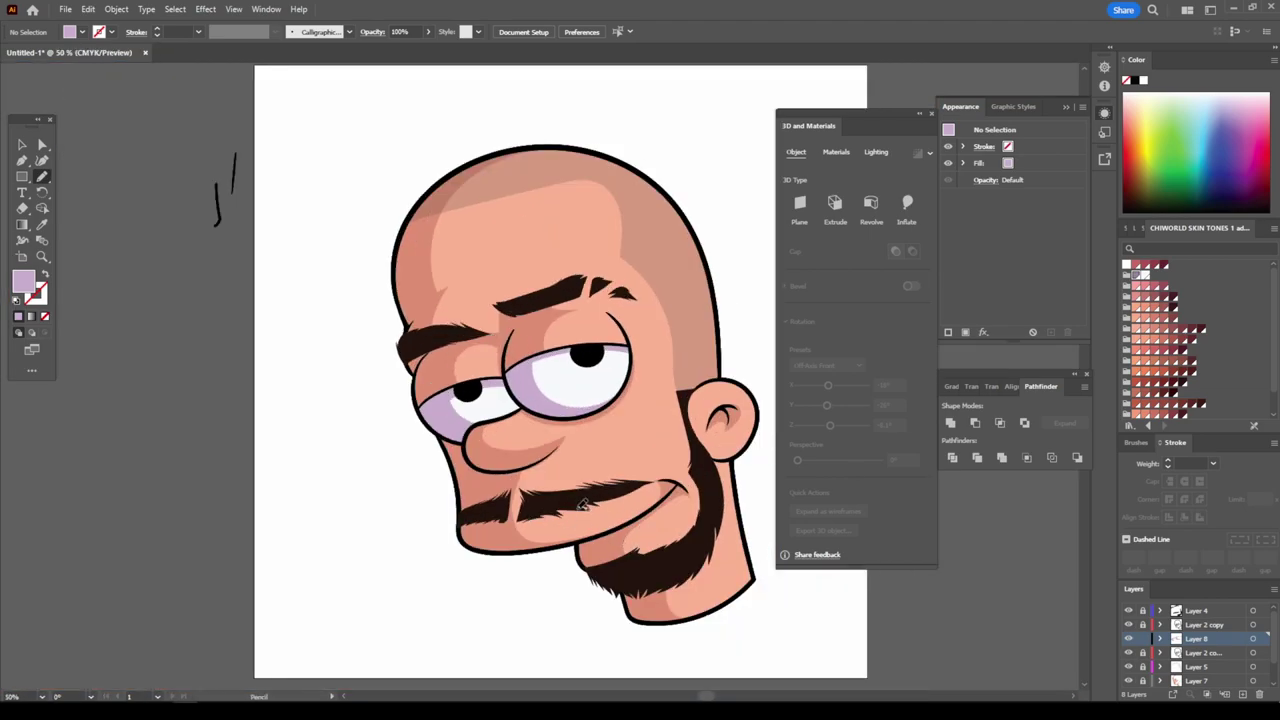
alt+scroll(583, 503, down, 1)
alt+scroll(630, 505, up, 1)
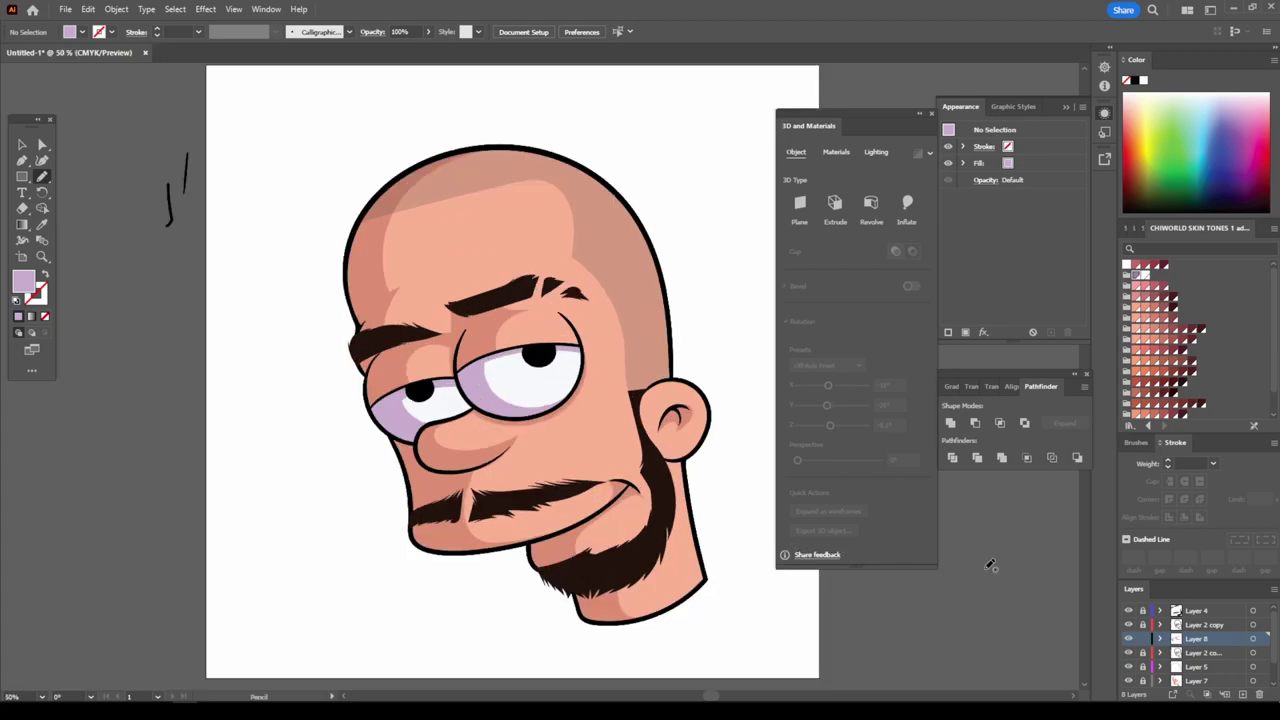
- Add Layer 9 with a light blue fill and pencil-draw highlight shapes in both pupils
click(1195, 612)
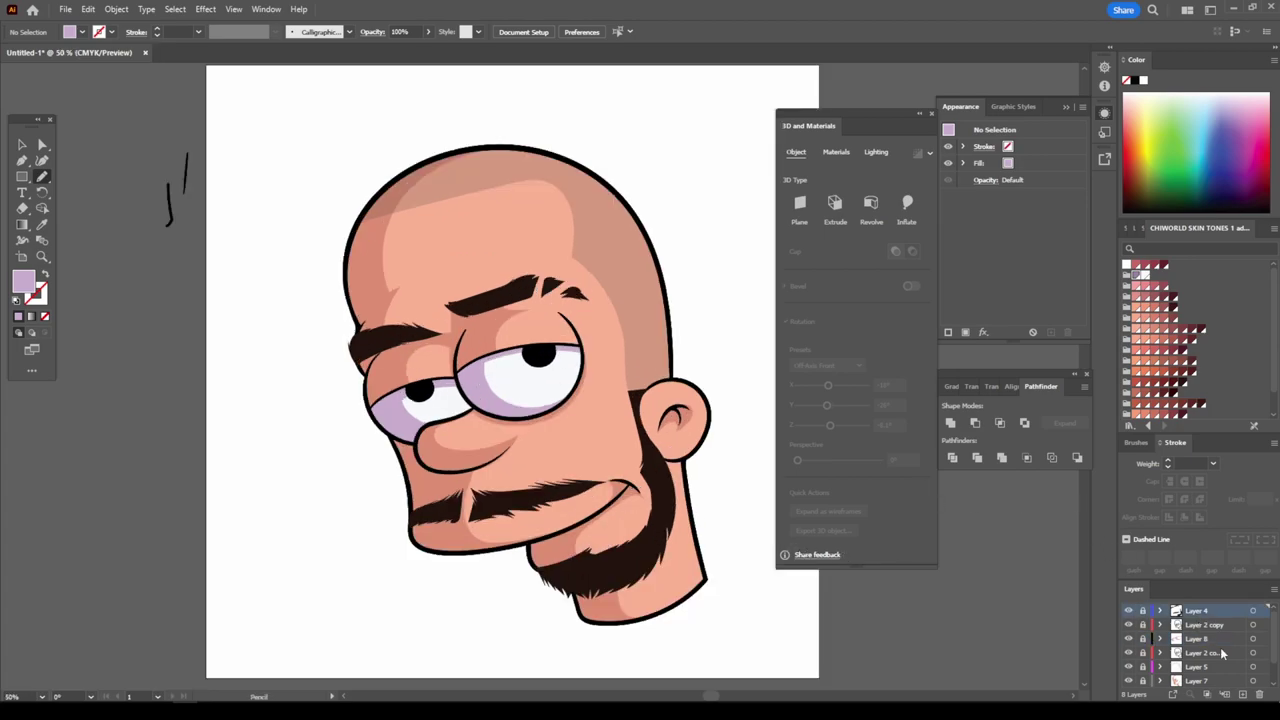
click(1242, 694)
click(1139, 233)
click(1139, 233)
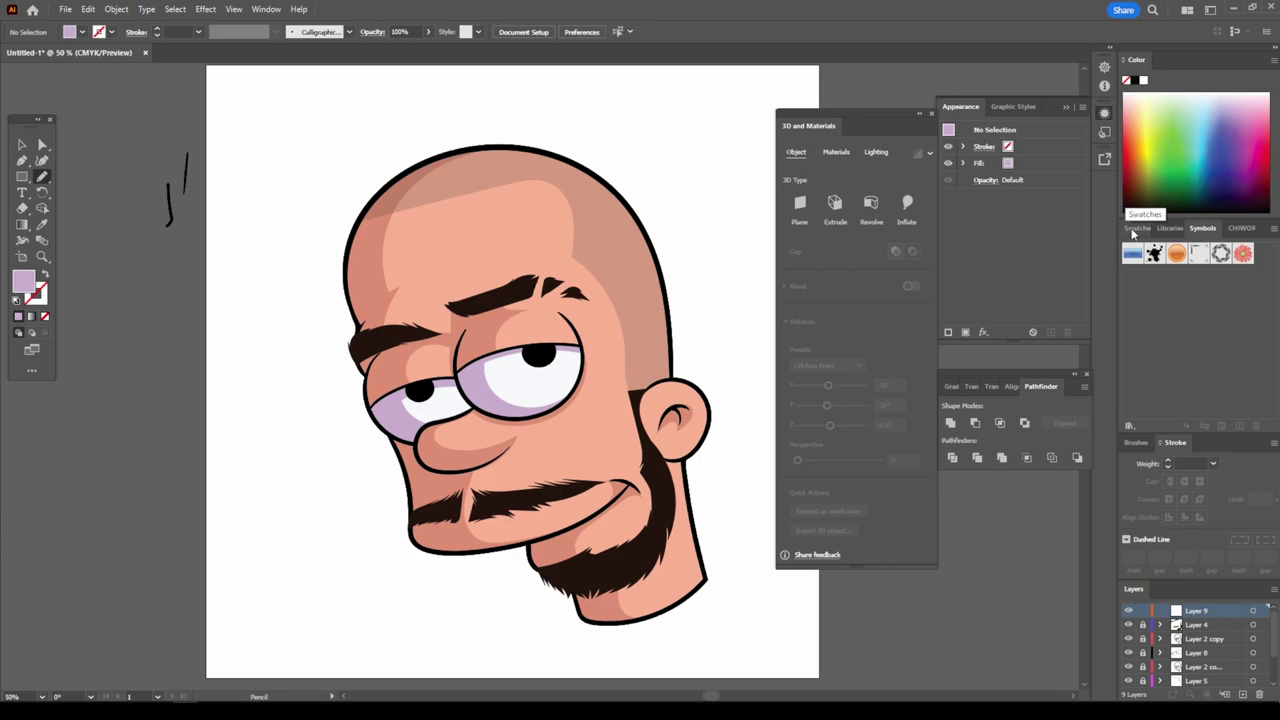
click(1139, 233)
click(1256, 289)
key(ctrl+equal)
key(ctrl+equal)
key(ctrl+equal)
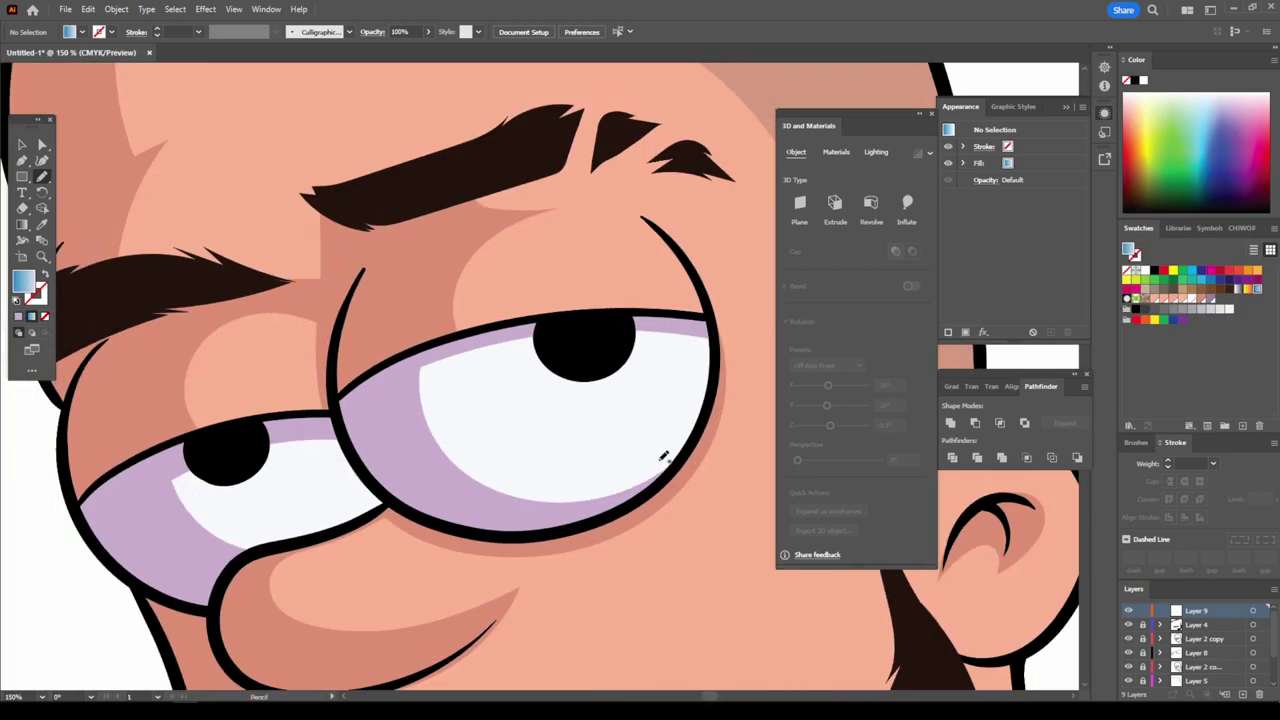
mouse_move(568, 348)
mouse_down()
mouse_move(624, 352)
mouse_move(566, 326)
mouse_move(552, 350)
mouse_up()
mouse_move(222, 470)
mouse_down()
mouse_move(260, 452)
mouse_move(222, 466)
mouse_up()
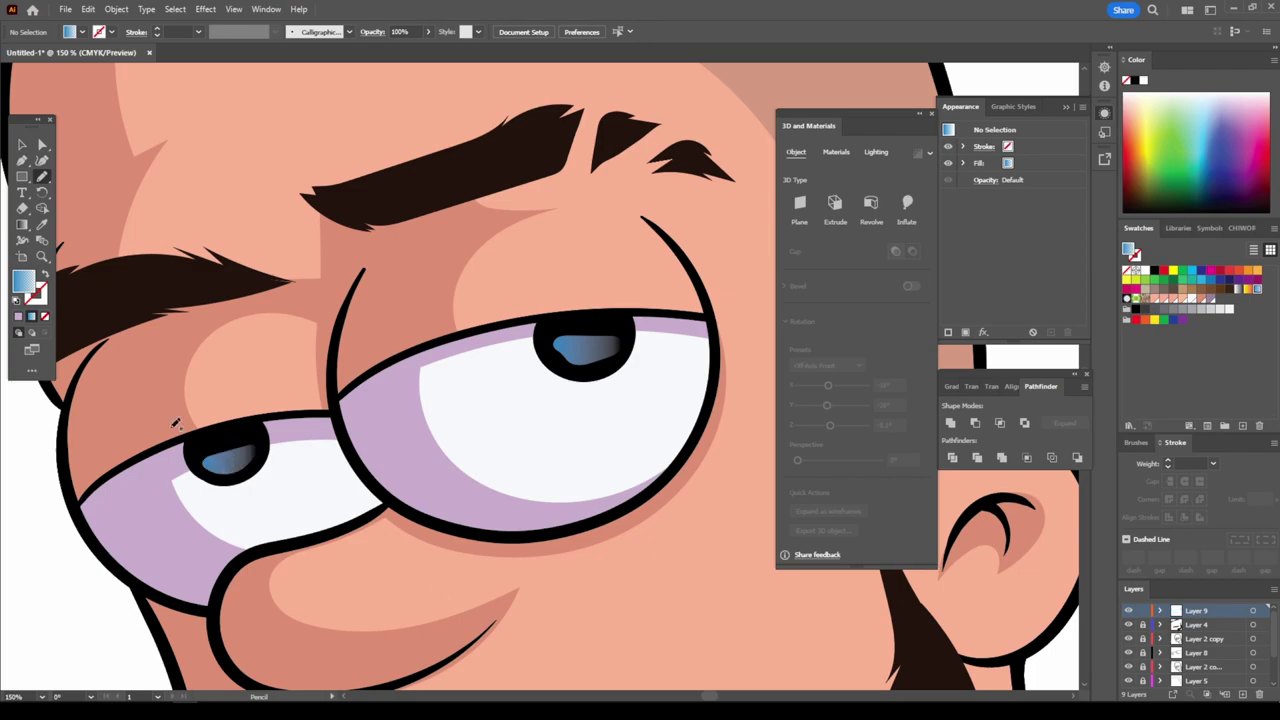
- Give both pupil highlights a linear gradient at about 90° that fades mid-way
click(22, 144)
drag(190, 300, 506, 466)
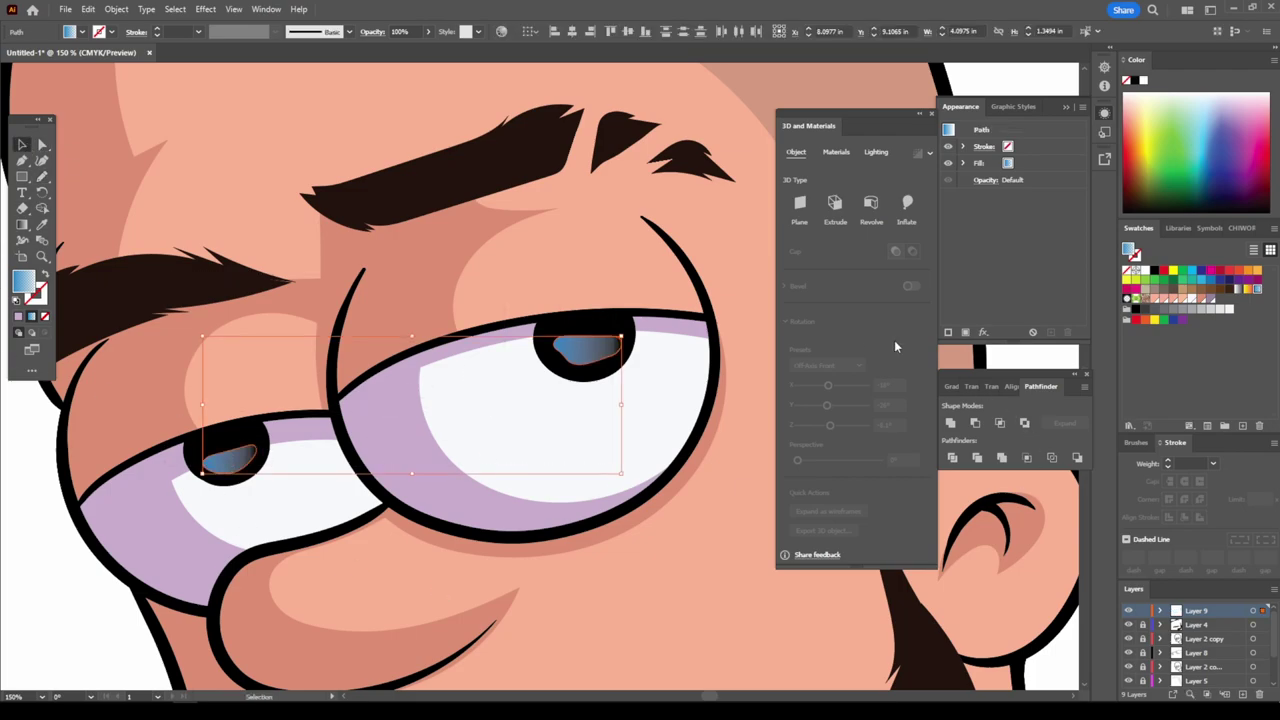
click(951, 386)
click(1010, 443)
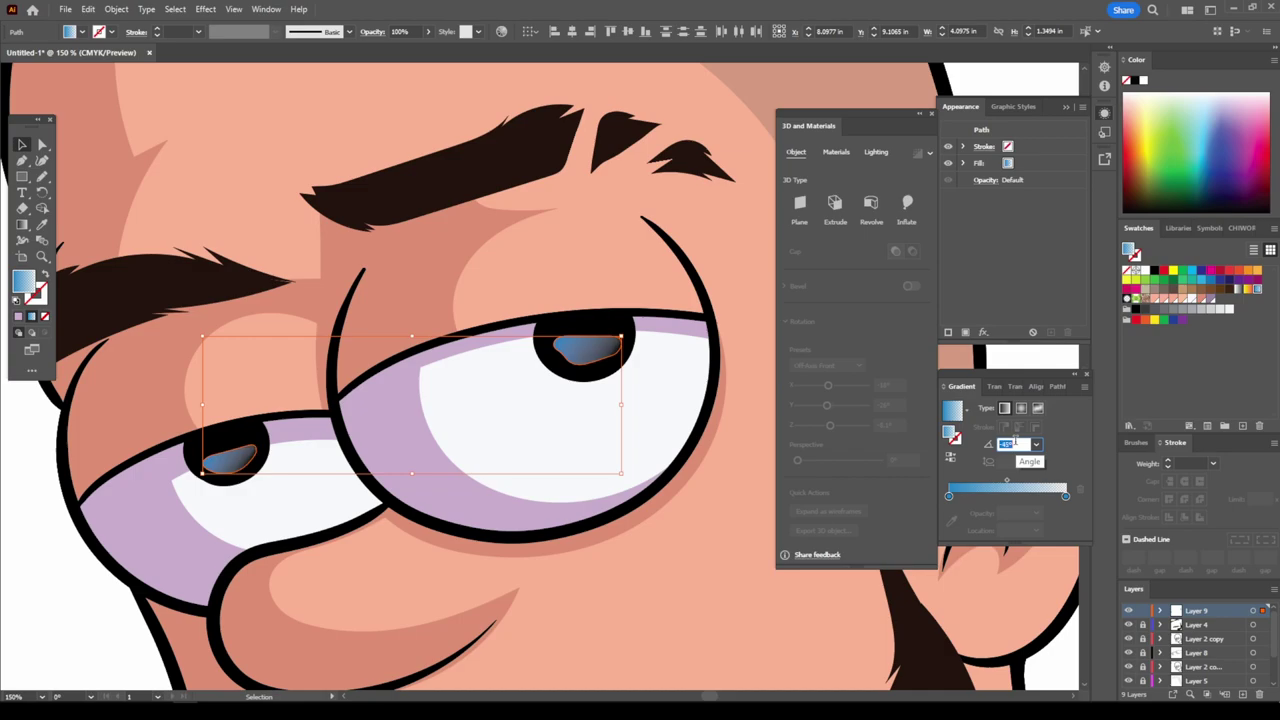
text(90)
key(Return)
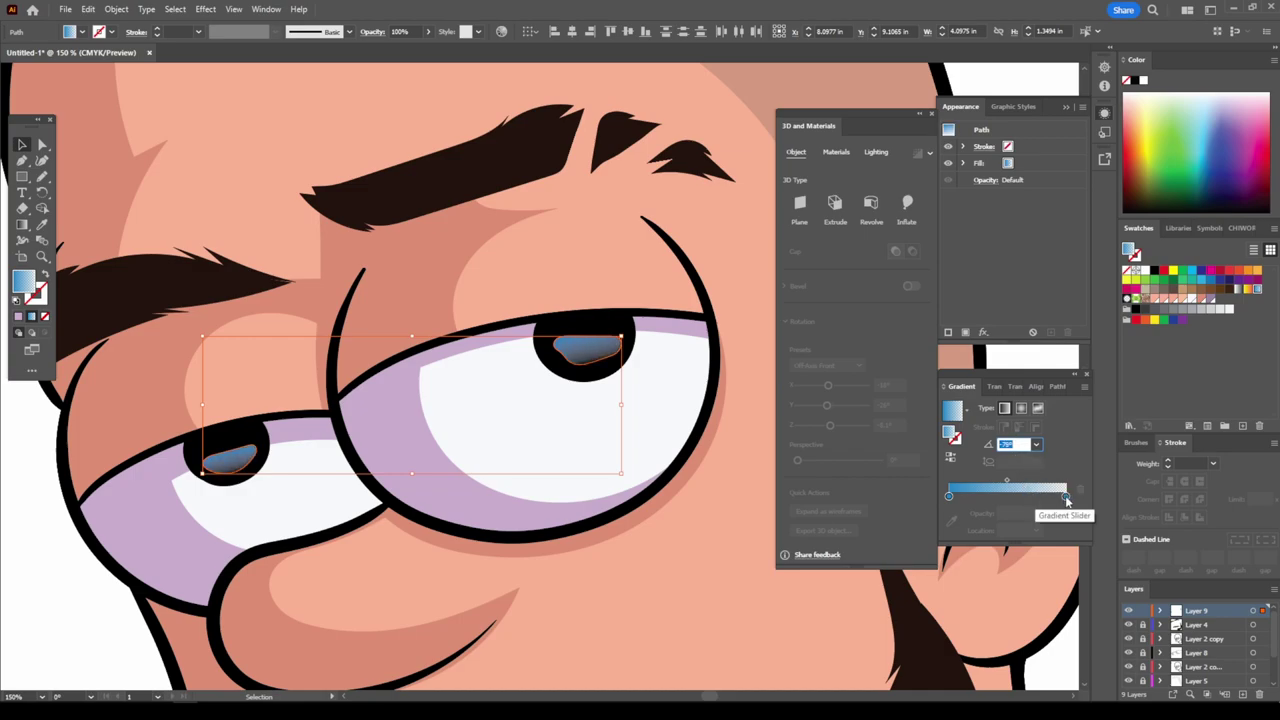
mouse_move(1065, 496)
mouse_down()
mouse_move(1012, 496)
mouse_move(995, 482)
mouse_up()
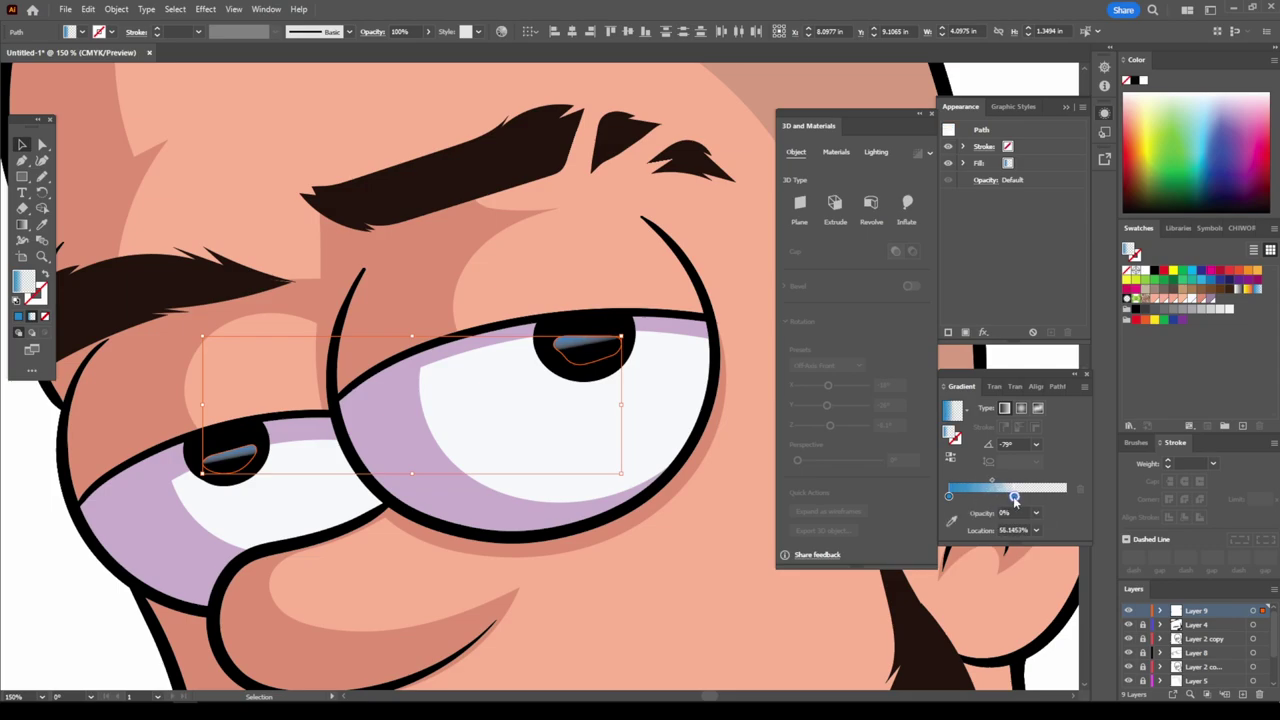
click(1008, 443)
key(Down)
key(Down)
key(Down)
key(Down)
key(Down)
key(Down)
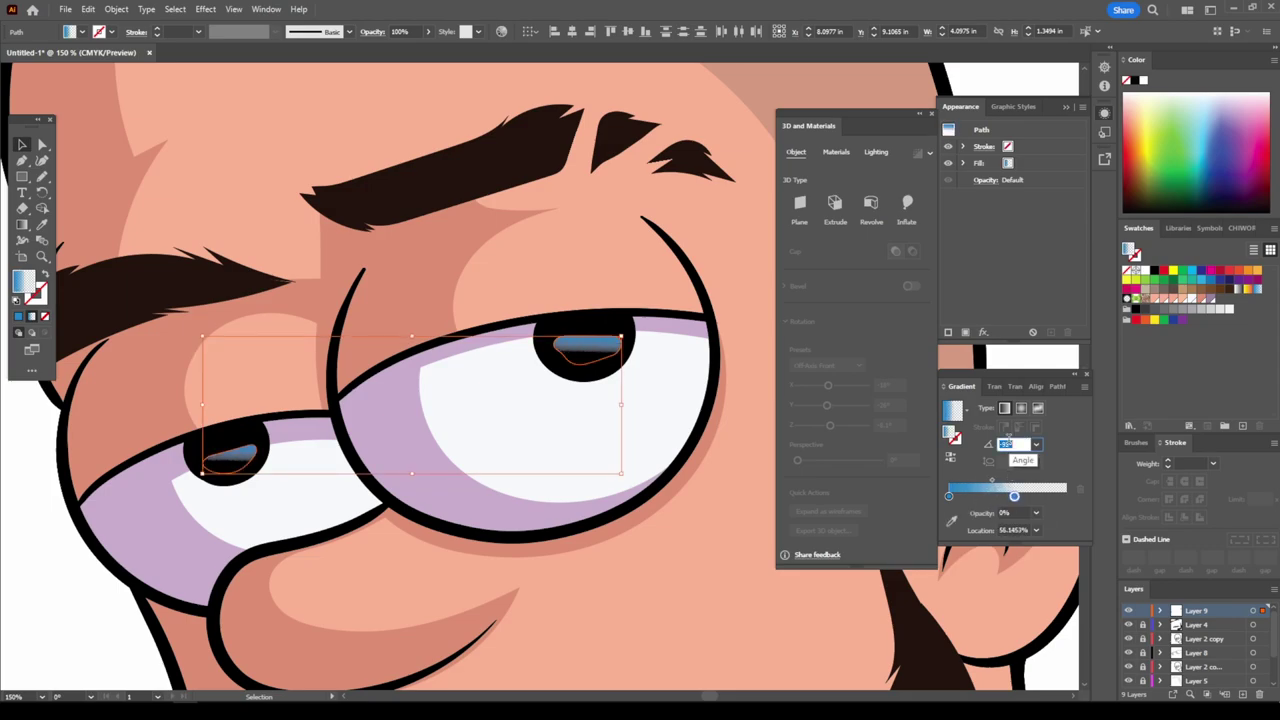
- Recolour the gradient stops to a mauve-to-black blend
double_click(948, 495)
drag(980, 546, 965, 562)
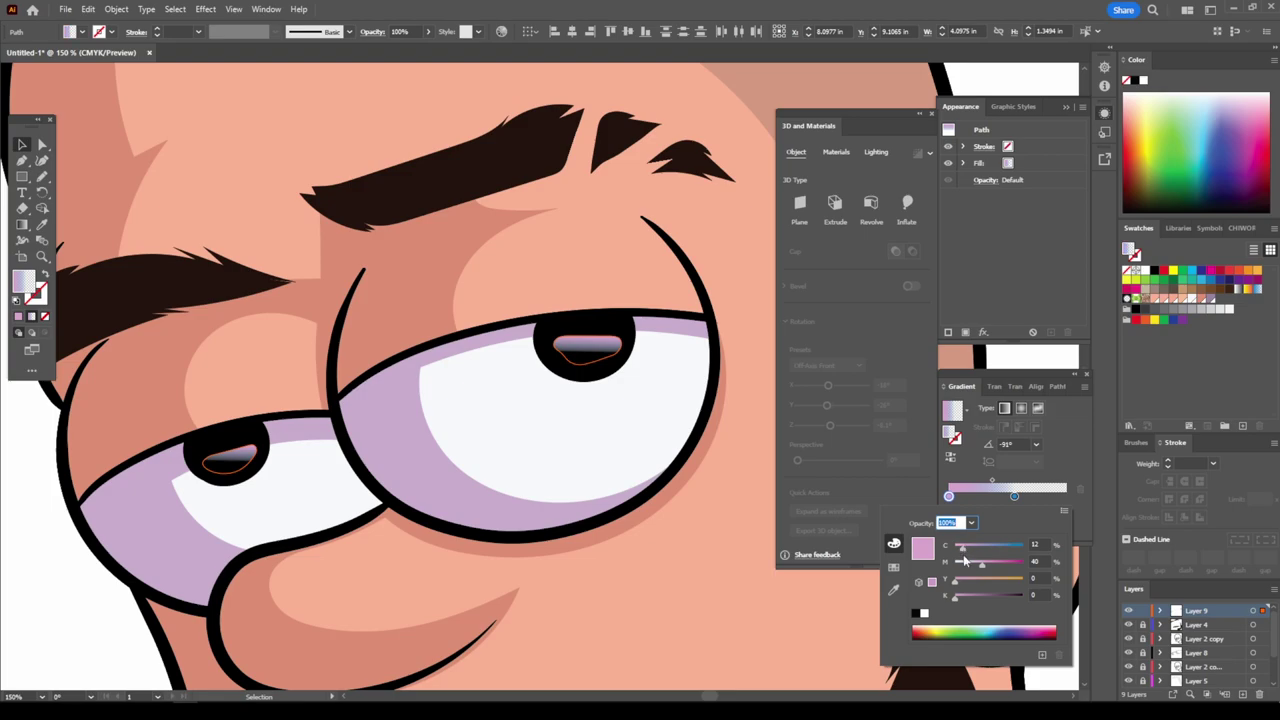
double_click(1014, 496)
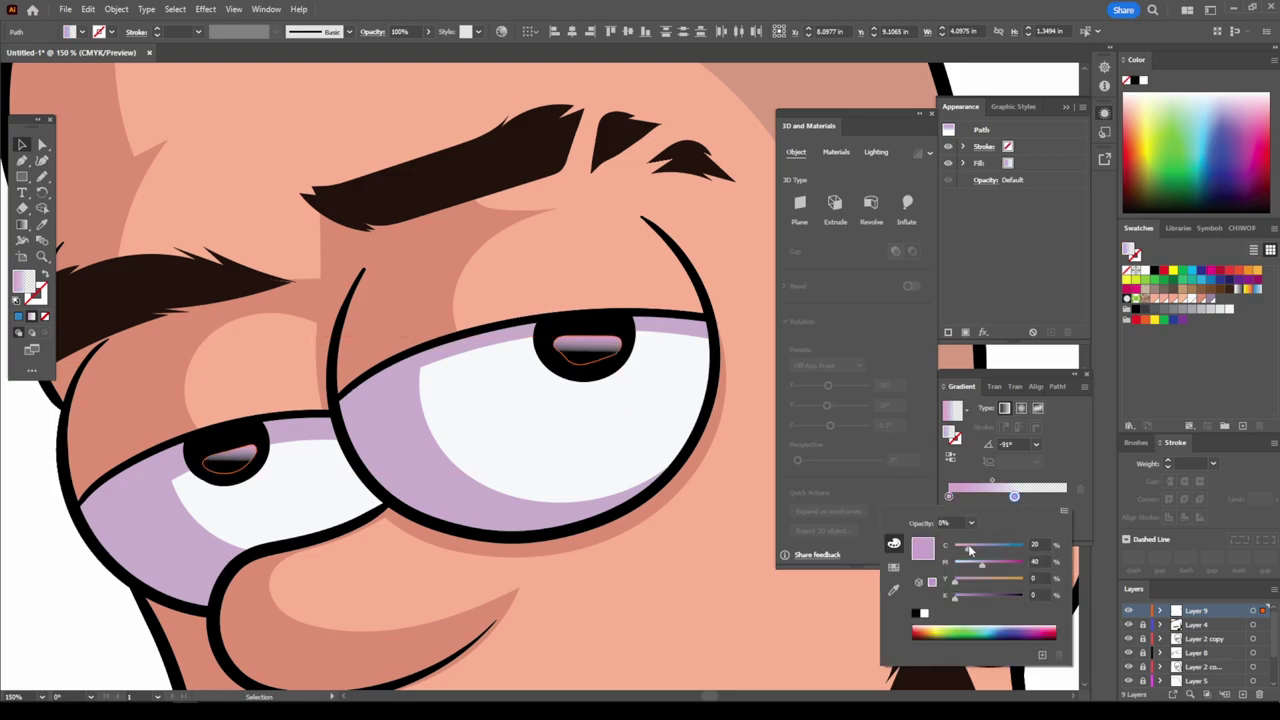
mouse_move(980, 562)
mouse_down()
mouse_move(967, 568)
mouse_move(990, 597)
mouse_move(1040, 600)
mouse_up()
double_click(949, 496)
double_click(1014, 496)
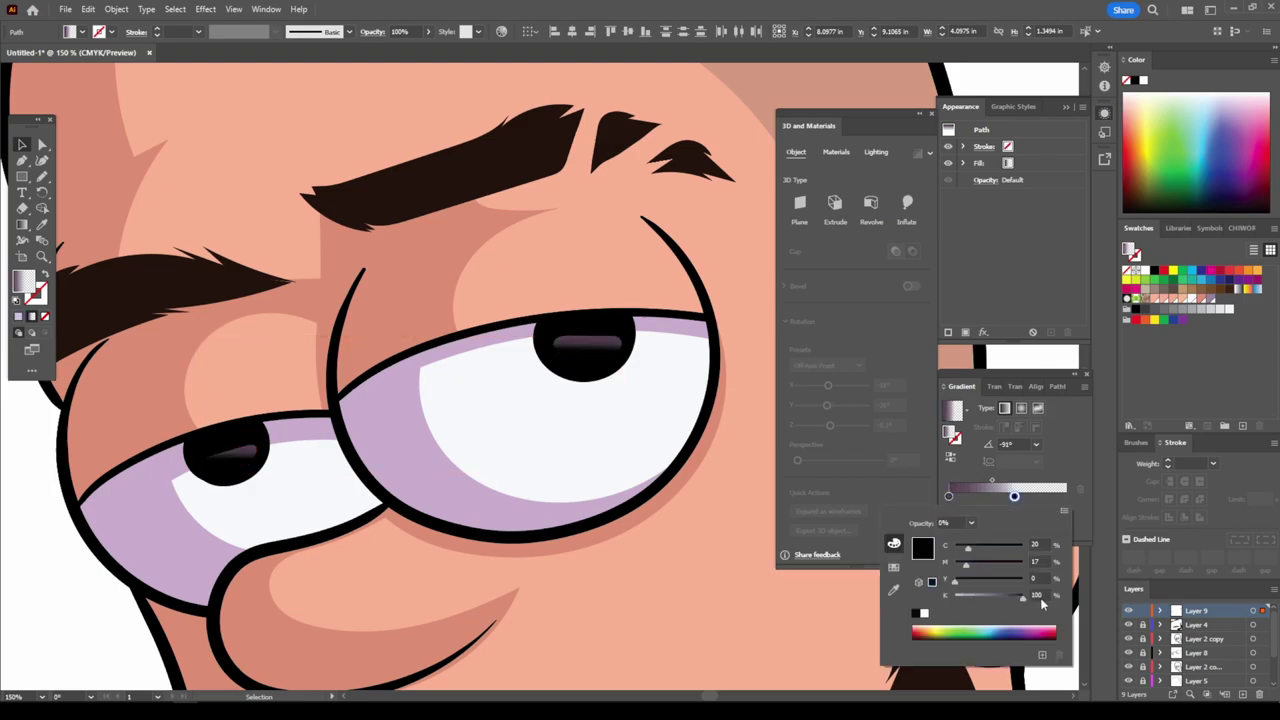
double_click(948, 497)
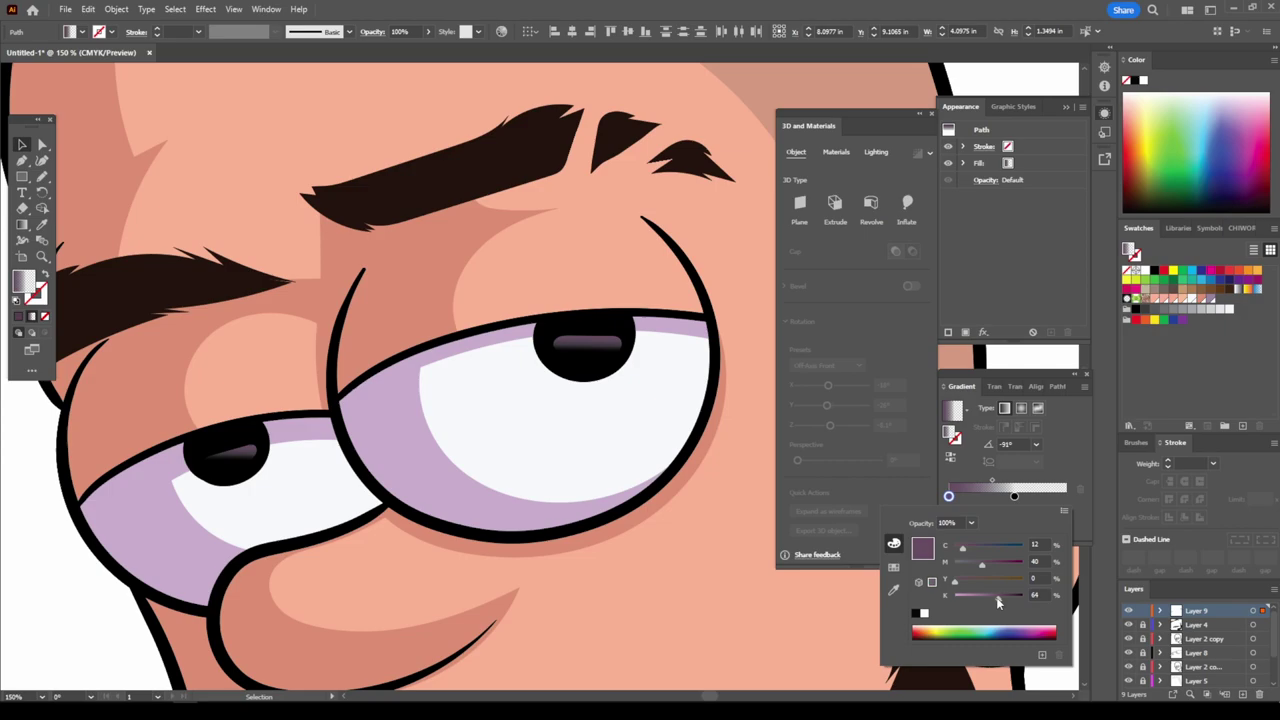
click(686, 568)
- Nudge the right pupil highlight and tilt the left one into place
key(ctrl+minus)
key(ctrl+minus)
key(ctrl+minus)
key(ctrl+plus)
key(ctrl+plus)
key(ctrl+plus)
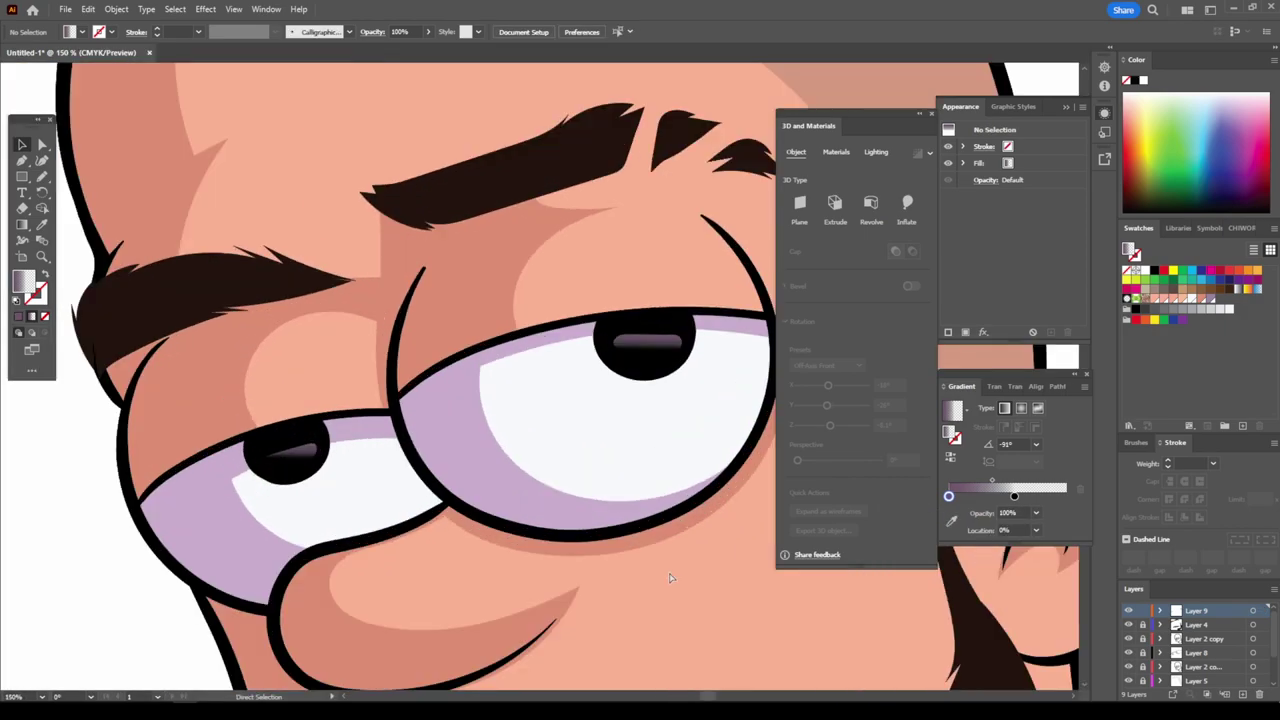
click(650, 345)
mouse_move(640, 352)
mouse_down()
mouse_move(620, 347)
mouse_move(632, 344)
mouse_up()
click(282, 452)
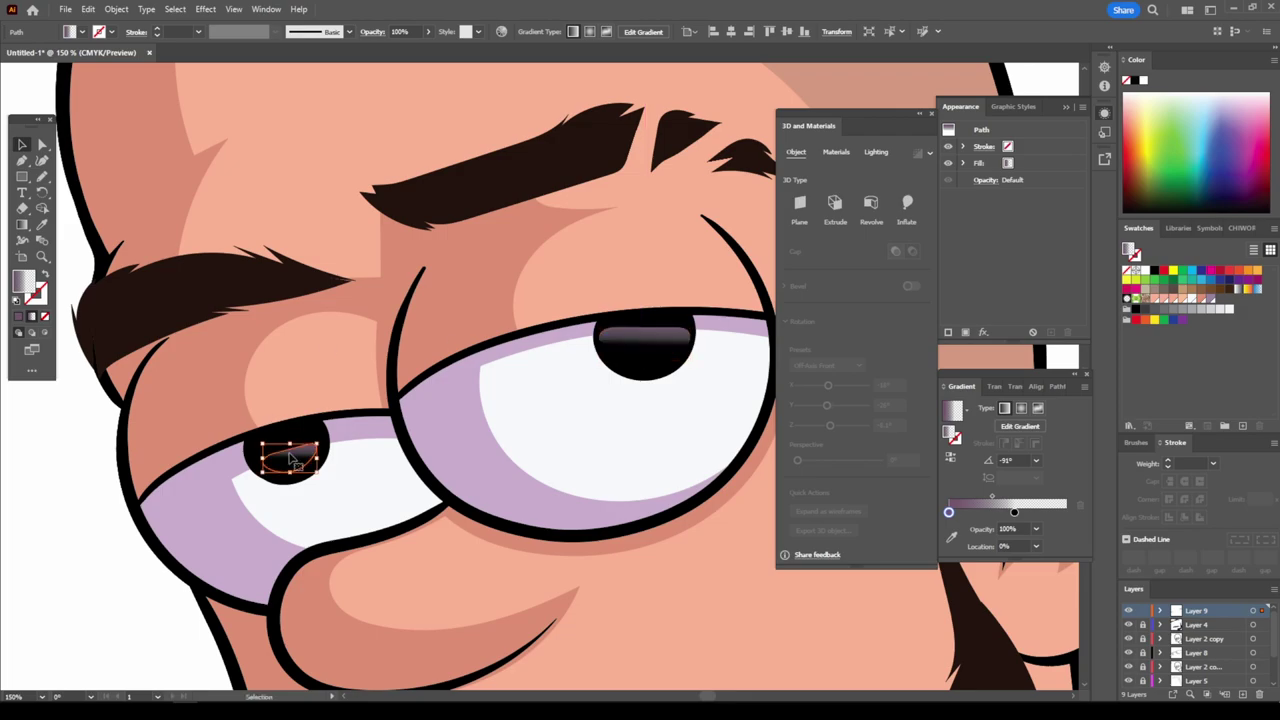
drag(258, 438, 292, 458)
key(ctrl+shift+a)
key(ctrl+0)
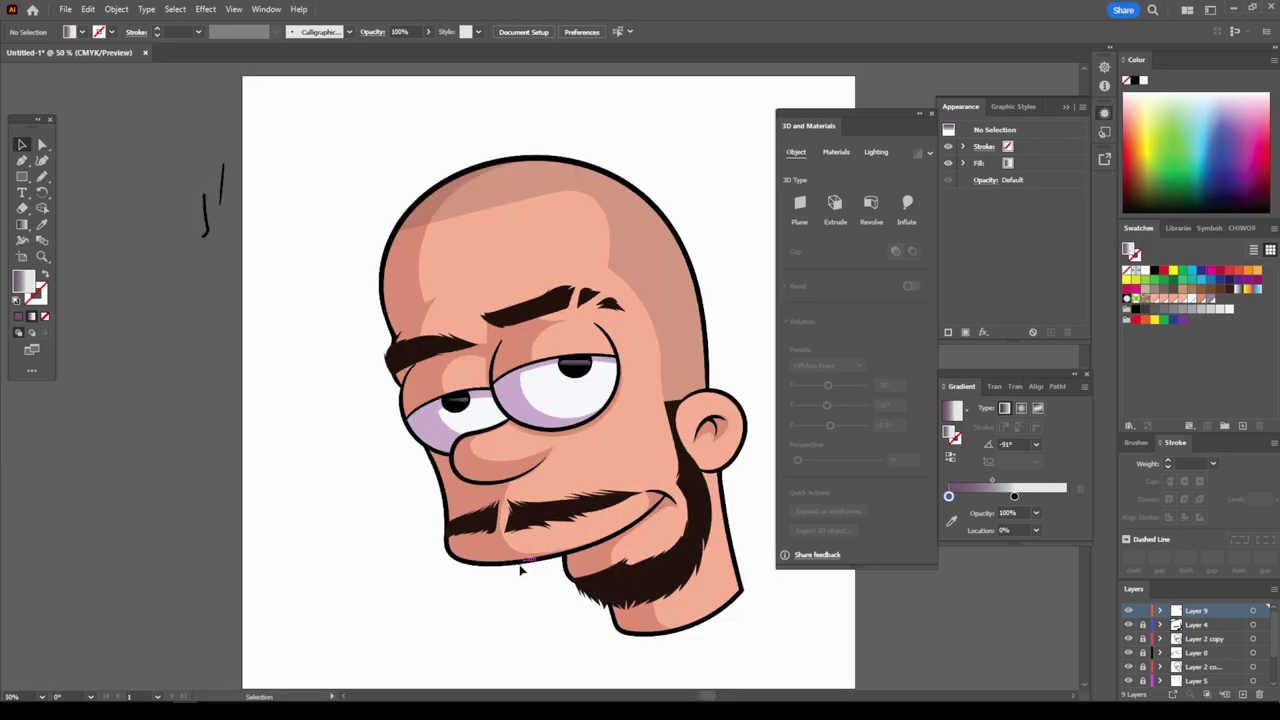
- Add Layer 10 above Layer 8 with a lightened peach skin-tone fill
click(1188, 652)
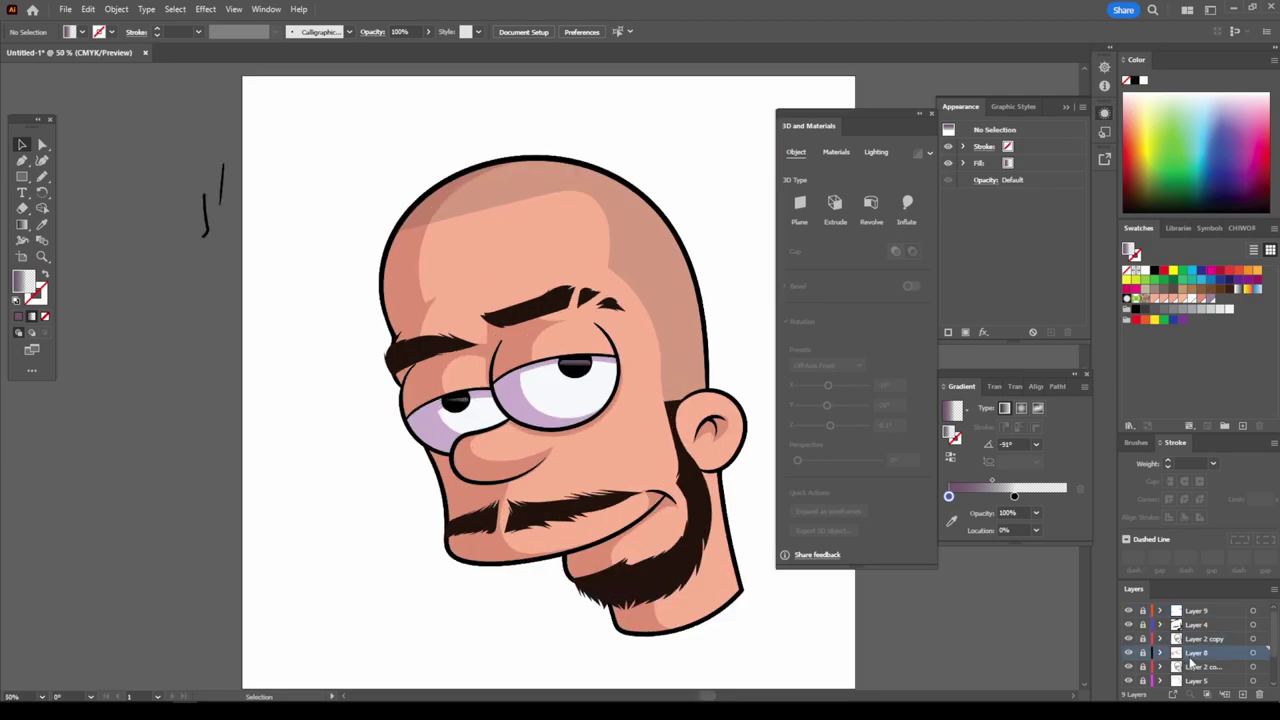
click(1241, 695)
click(1241, 228)
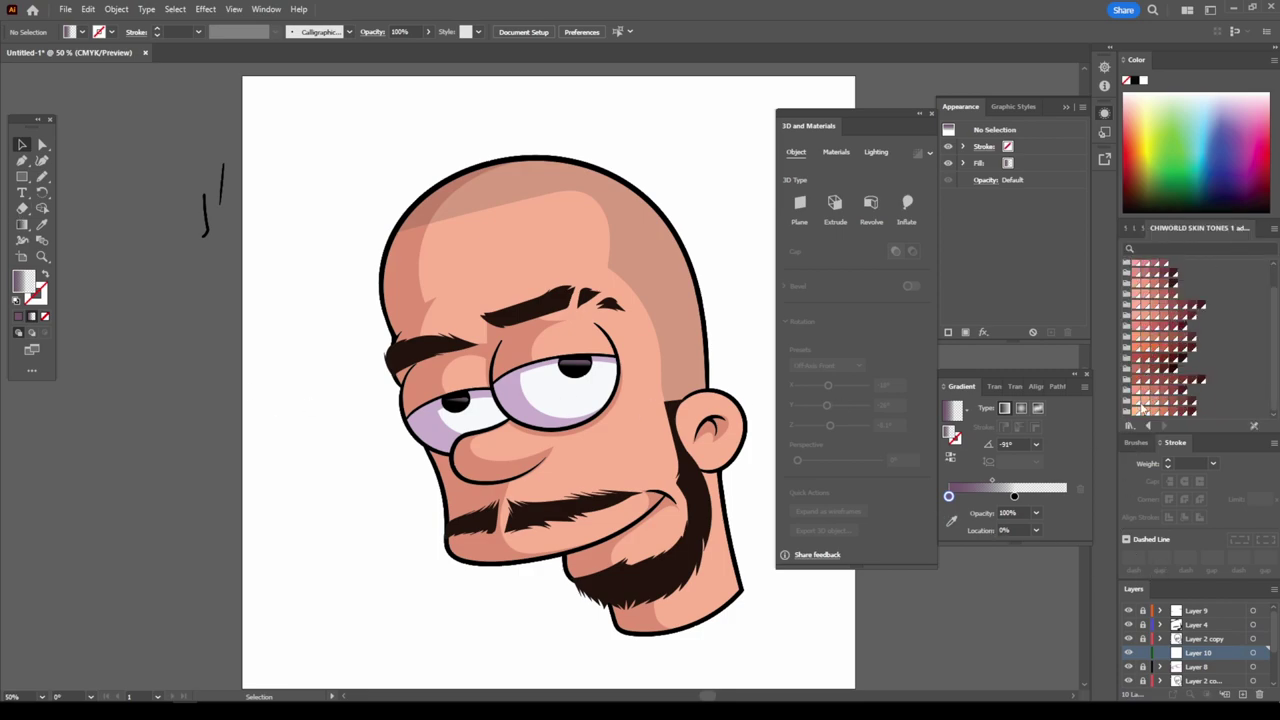
click(1141, 407)
double_click(951, 431)
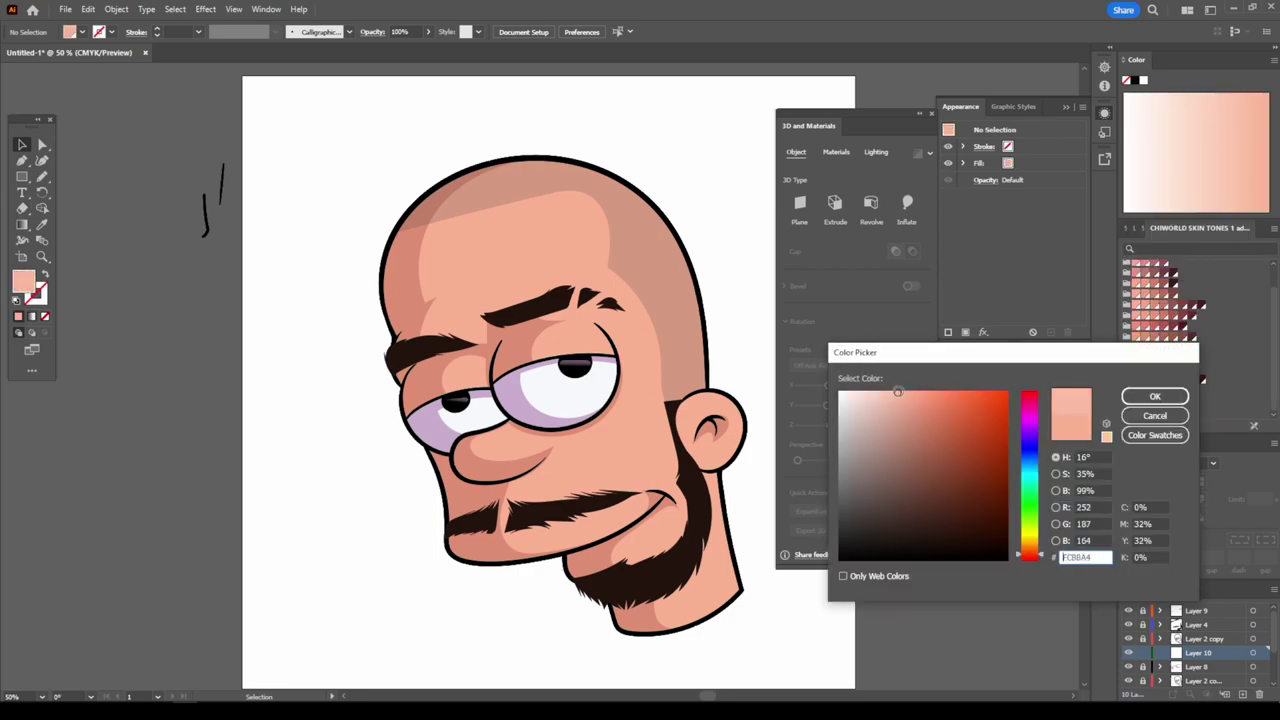
drag(897, 391, 879, 388)
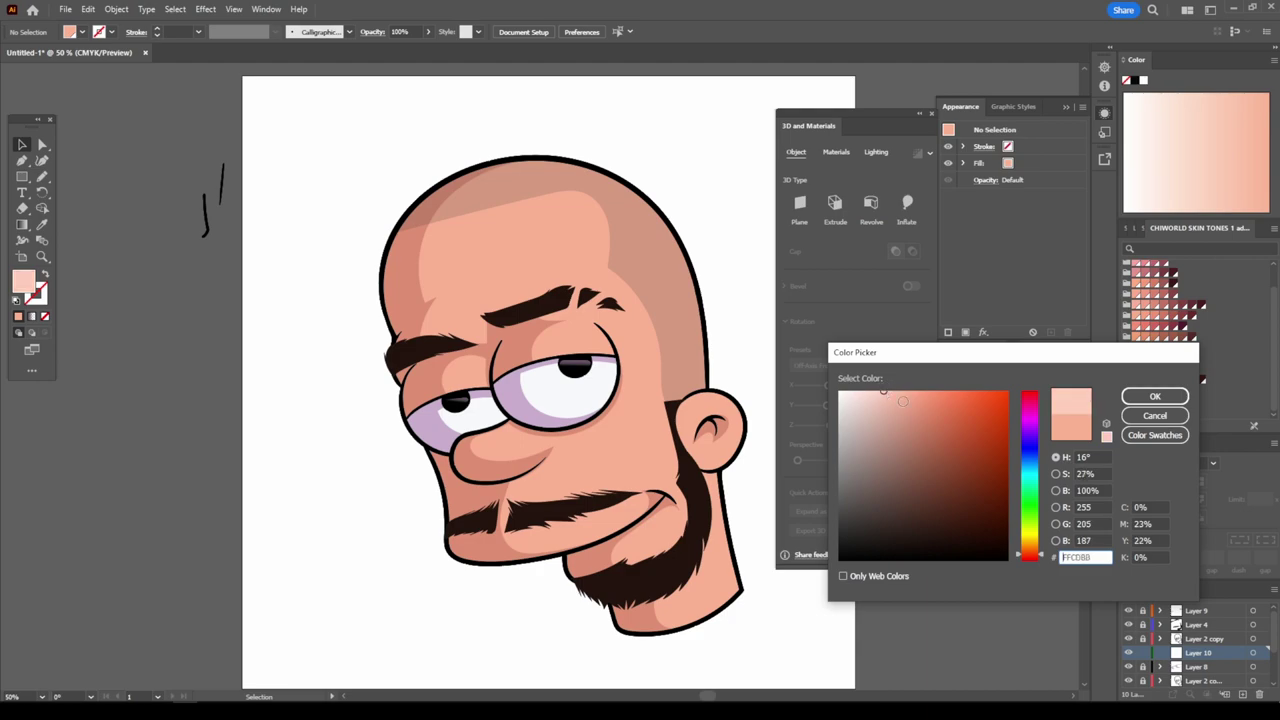
drag(1050, 558, 1039, 552)
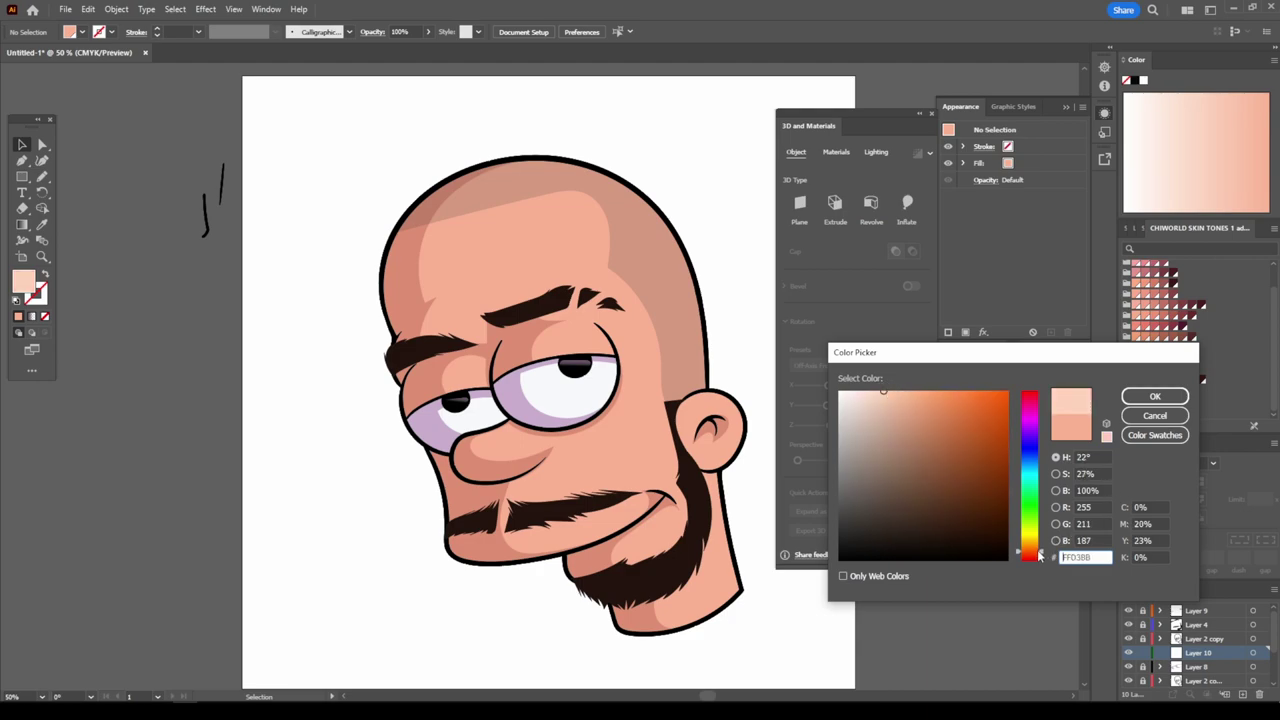
click(1154, 396)
- Move Layer 10 down to just above Layer 2 and ready the Pencil tool
click(42, 176)
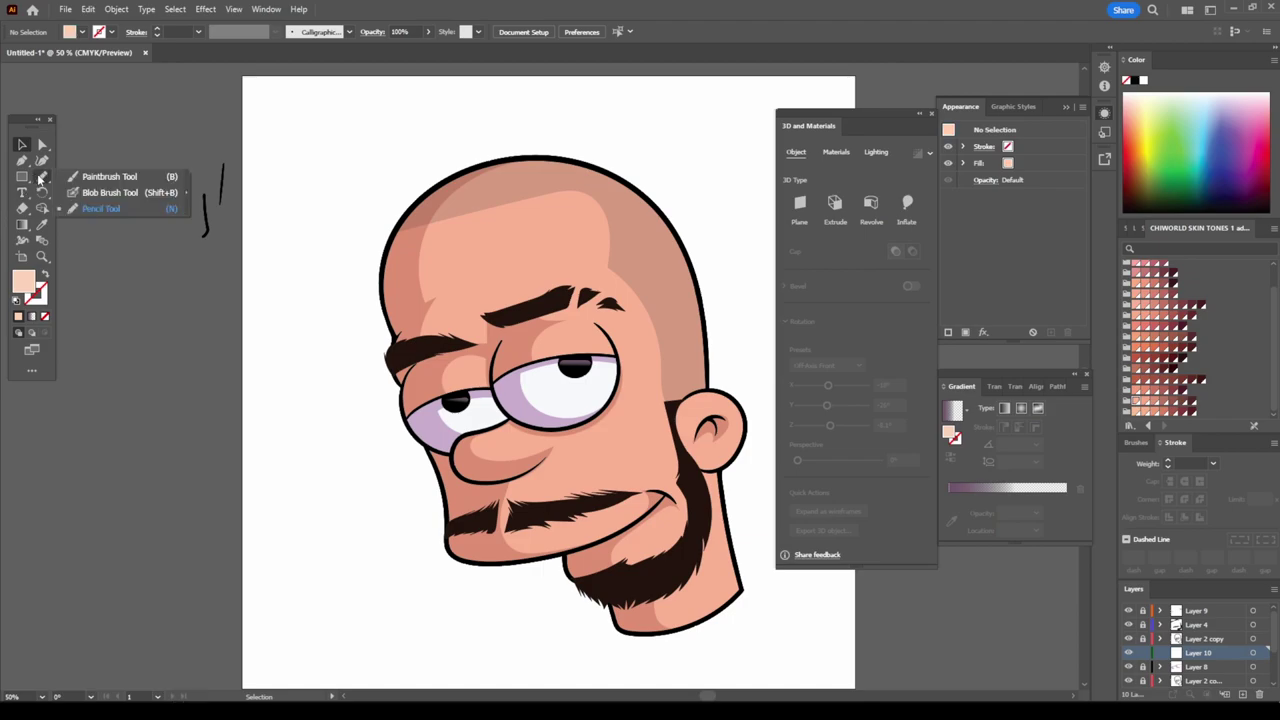
scroll(473, 437, down, 2)
scroll(1196, 650, down, 3)
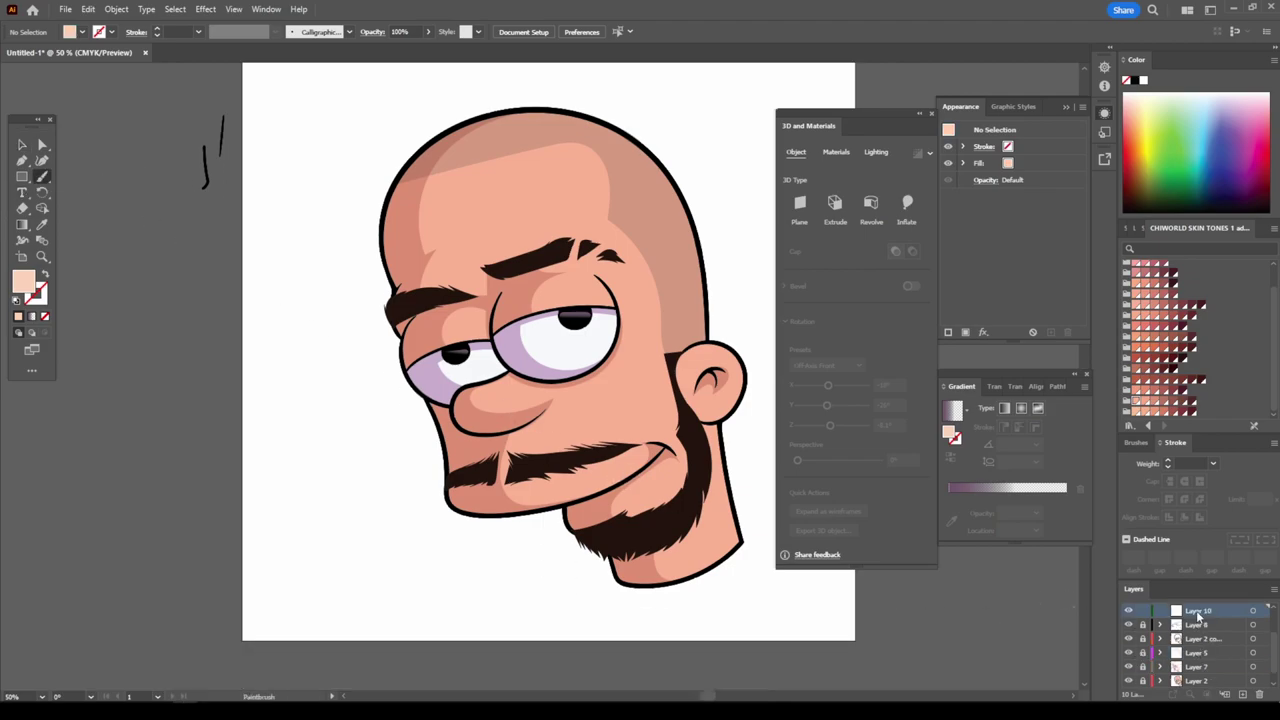
drag(1196, 680, 1196, 668)
key(ctrl+equal)
key(ctrl+equal)
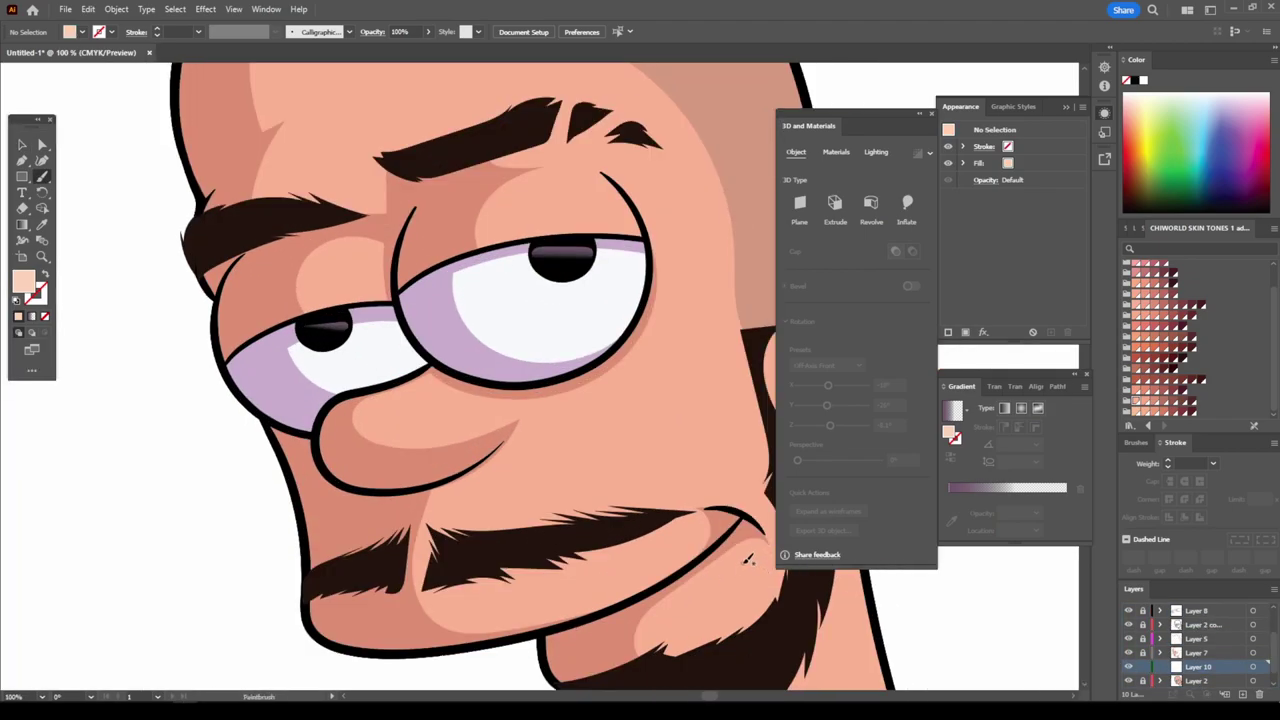
drag(44, 184, 90, 200)
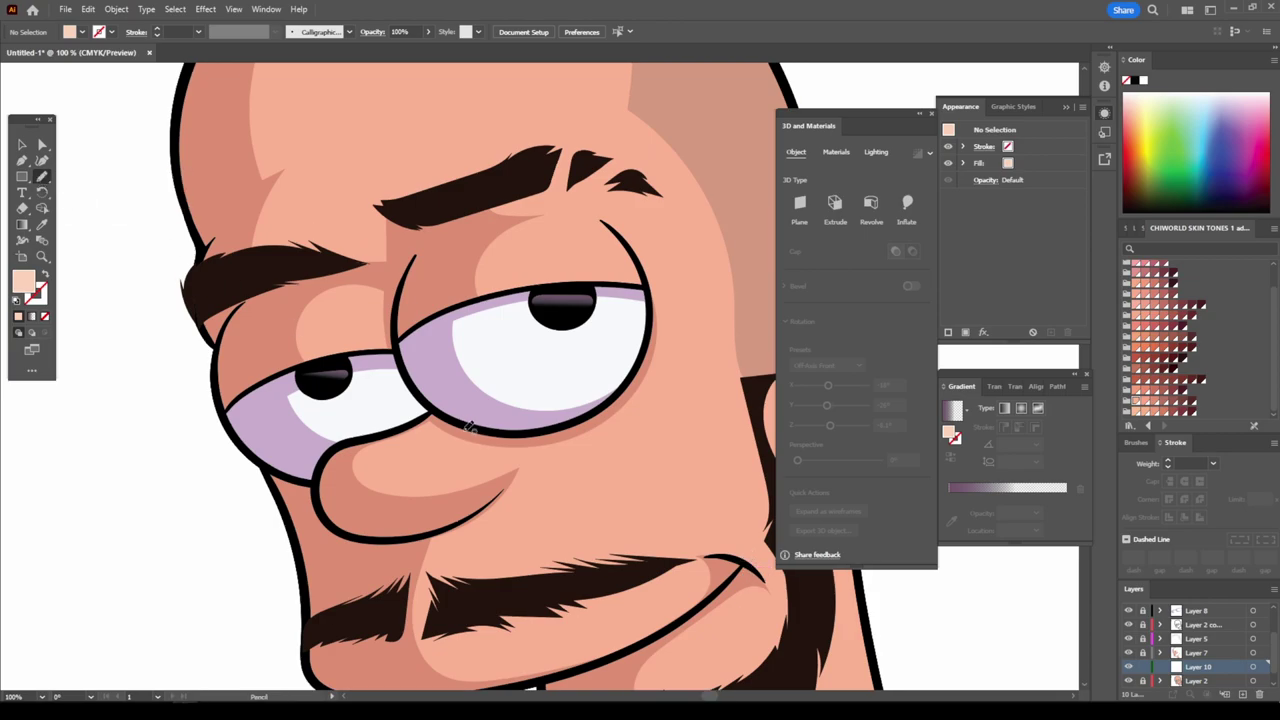
- Draw peach highlights on the nose, around both eyes and on the forehead
drag(420, 430, 421, 431)
key(ctrl+minus)
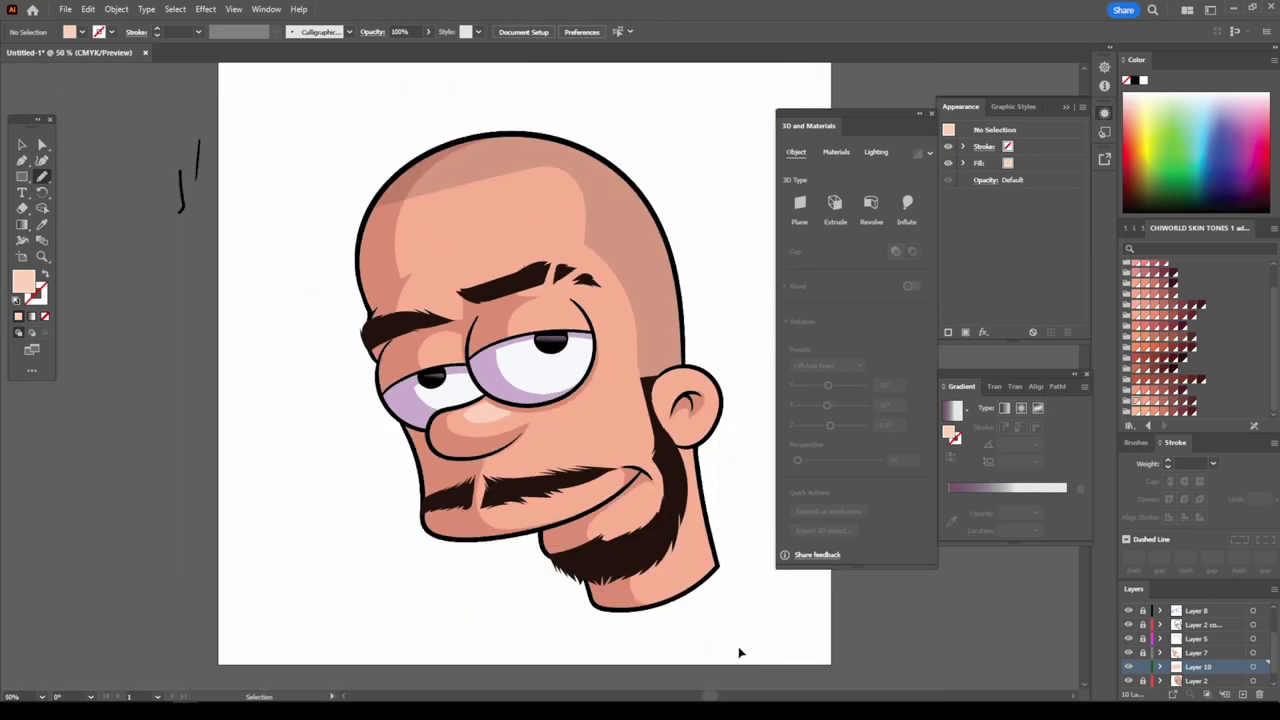
key(ctrl+plus)
drag(578, 428, 505, 435)
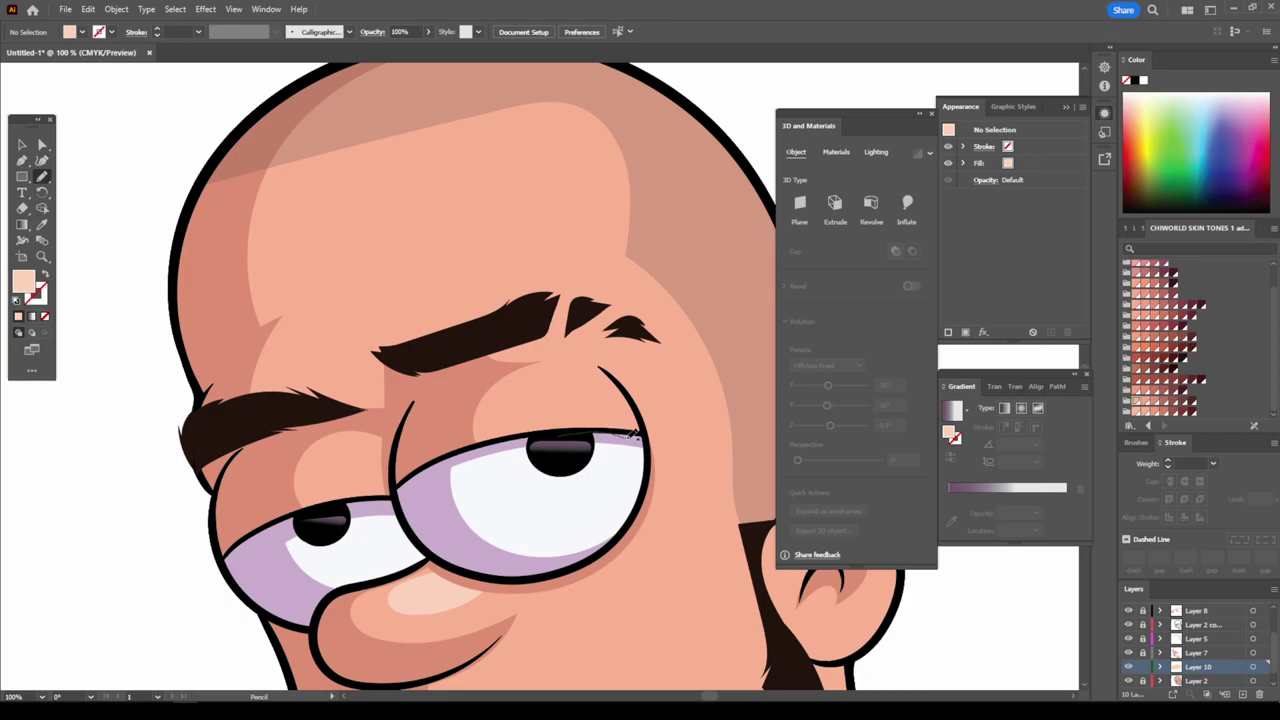
scroll(340, 400, up, 1)
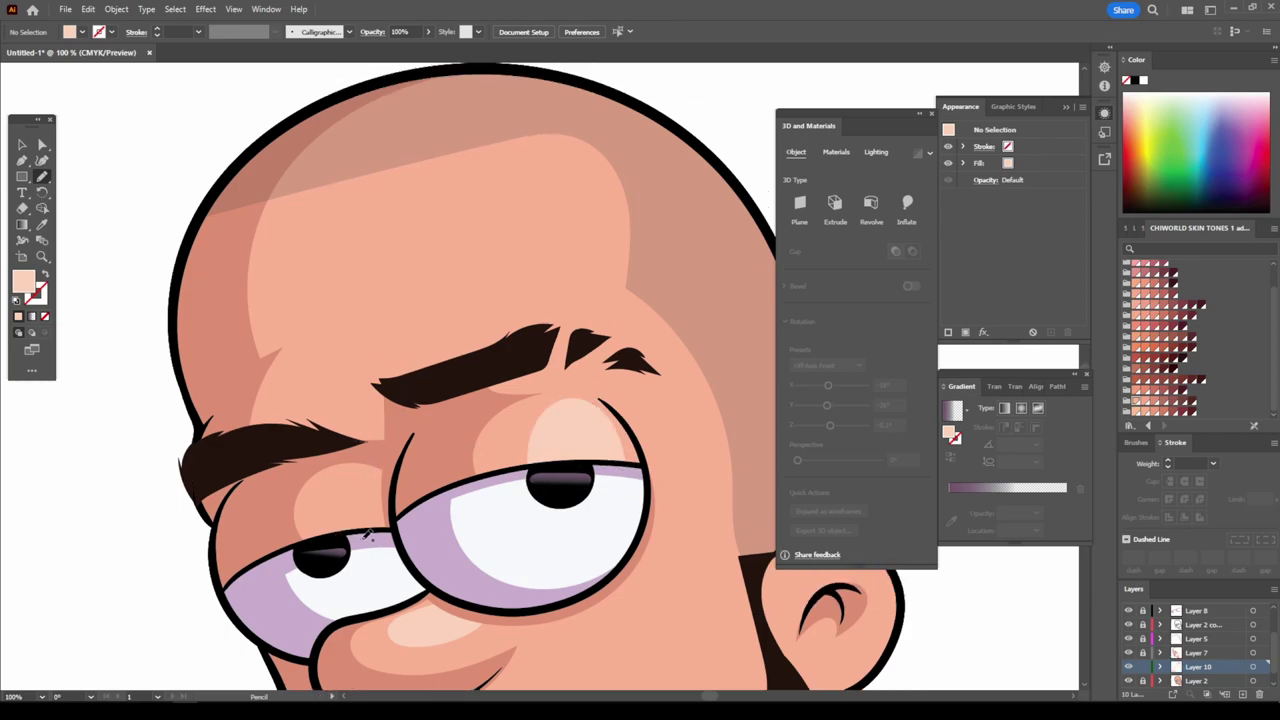
drag(345, 477, 346, 478)
scroll(420, 440, up, 2)
drag(446, 429, 547, 372)
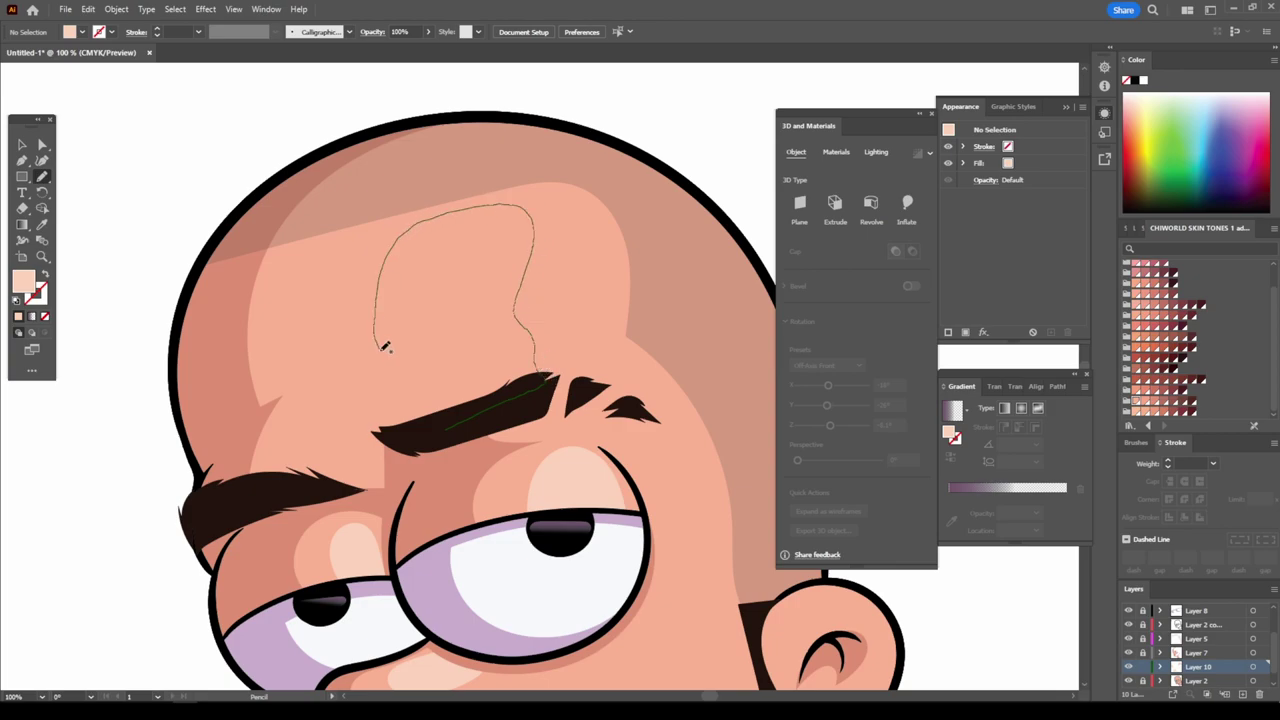
drag(519, 302, 438, 425)
- Draw a peach highlight shape on the cheek
key(ctrl+0)
scroll(645, 533, up, 5)
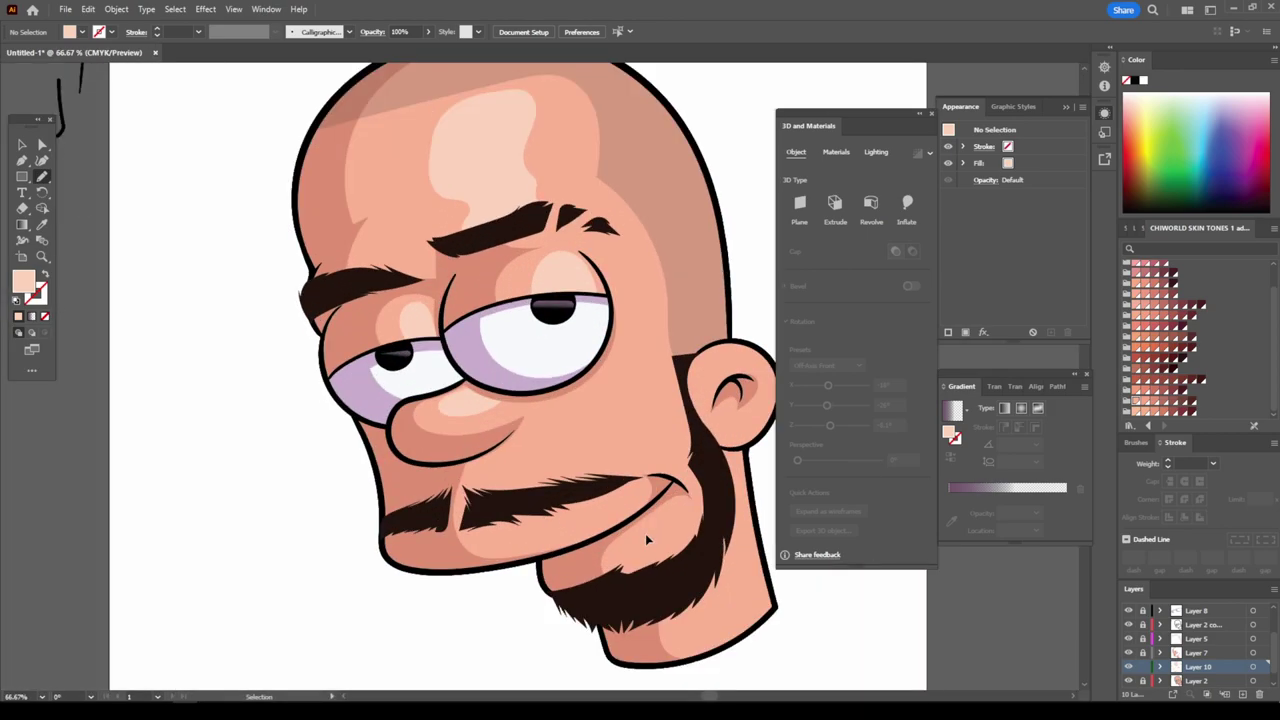
scroll(645, 533, up, 2)
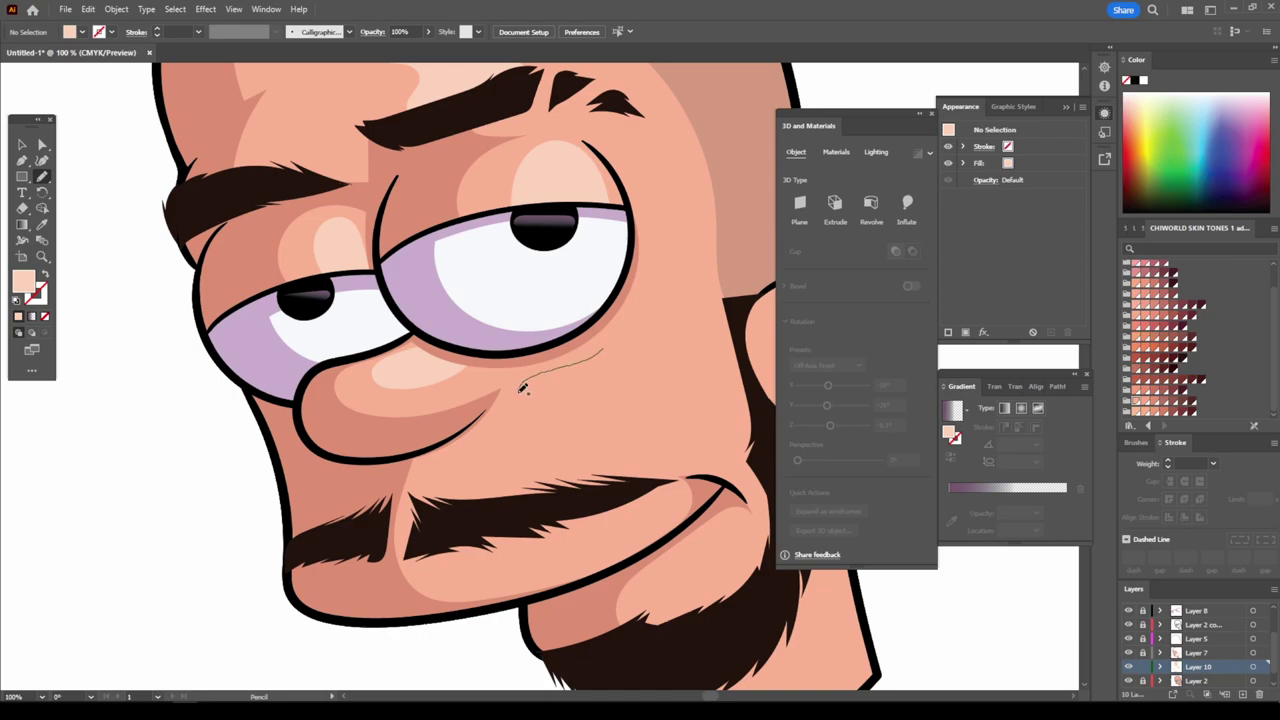
drag(520, 388, 610, 340)
key(ctrl+0)
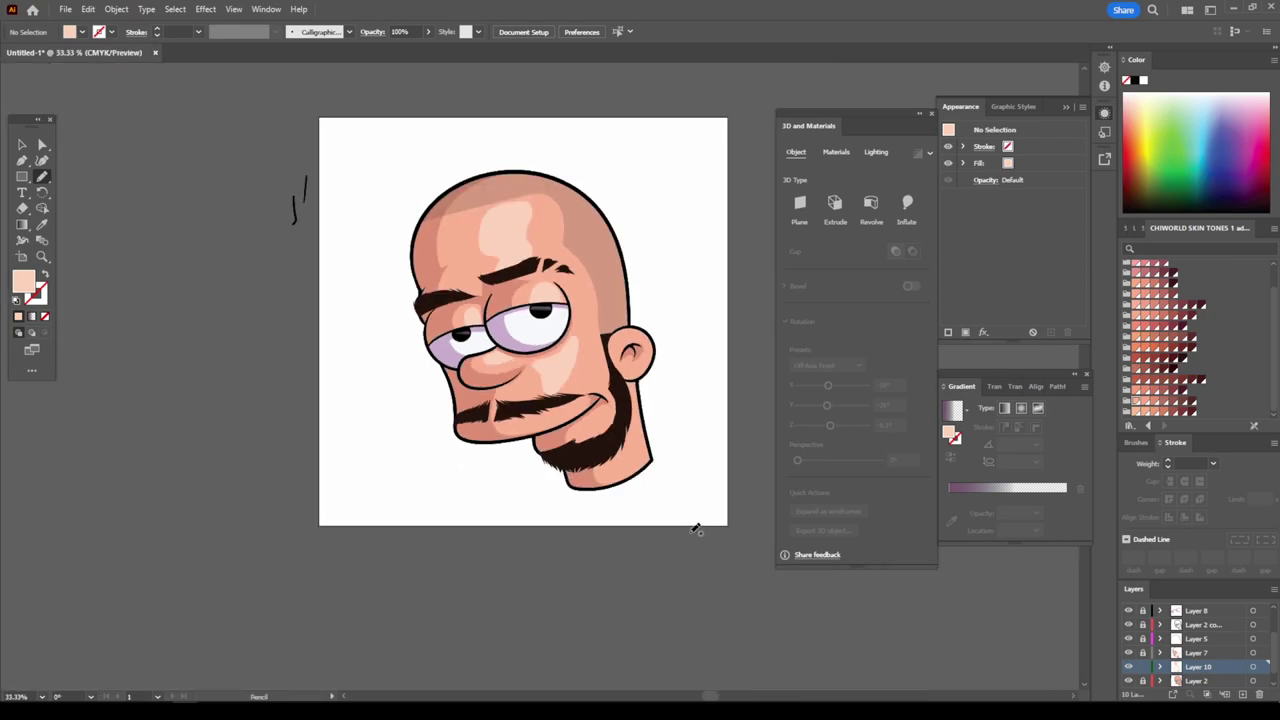
scroll(695, 525, up, 3)
scroll(560, 470, up, 2)
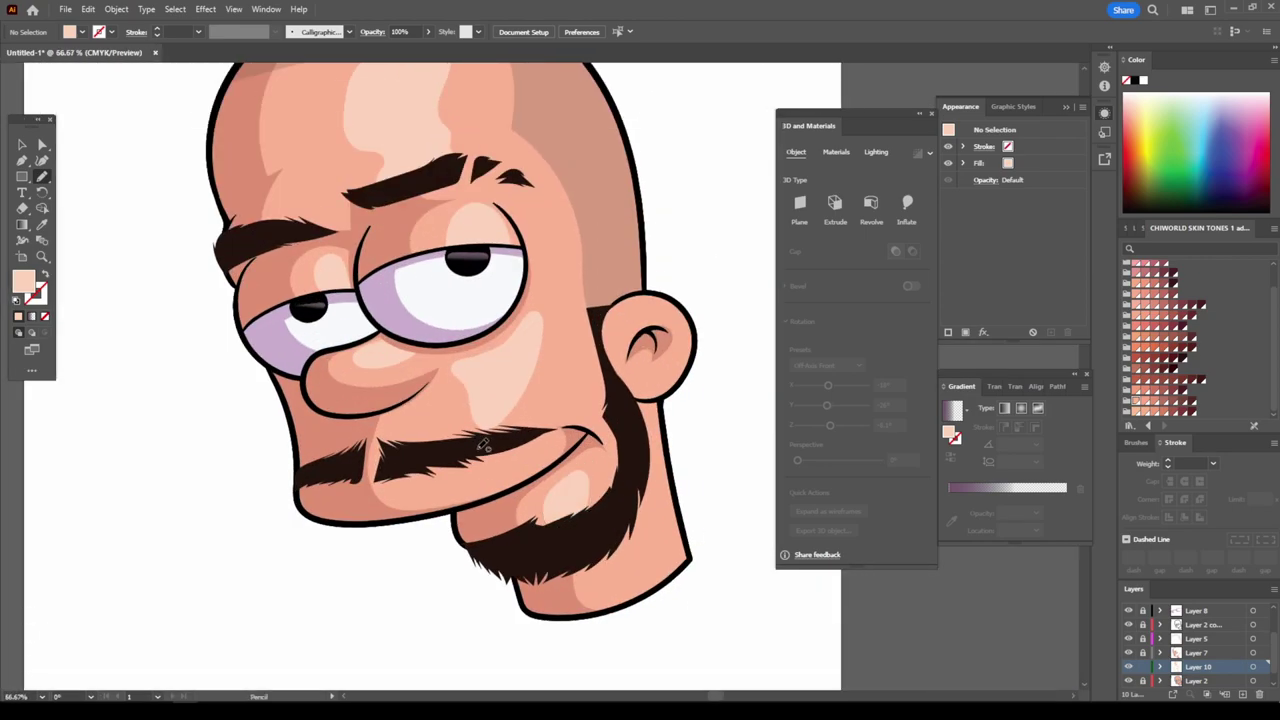
key(ctrl+0)
scroll(640, 552, up, 1)
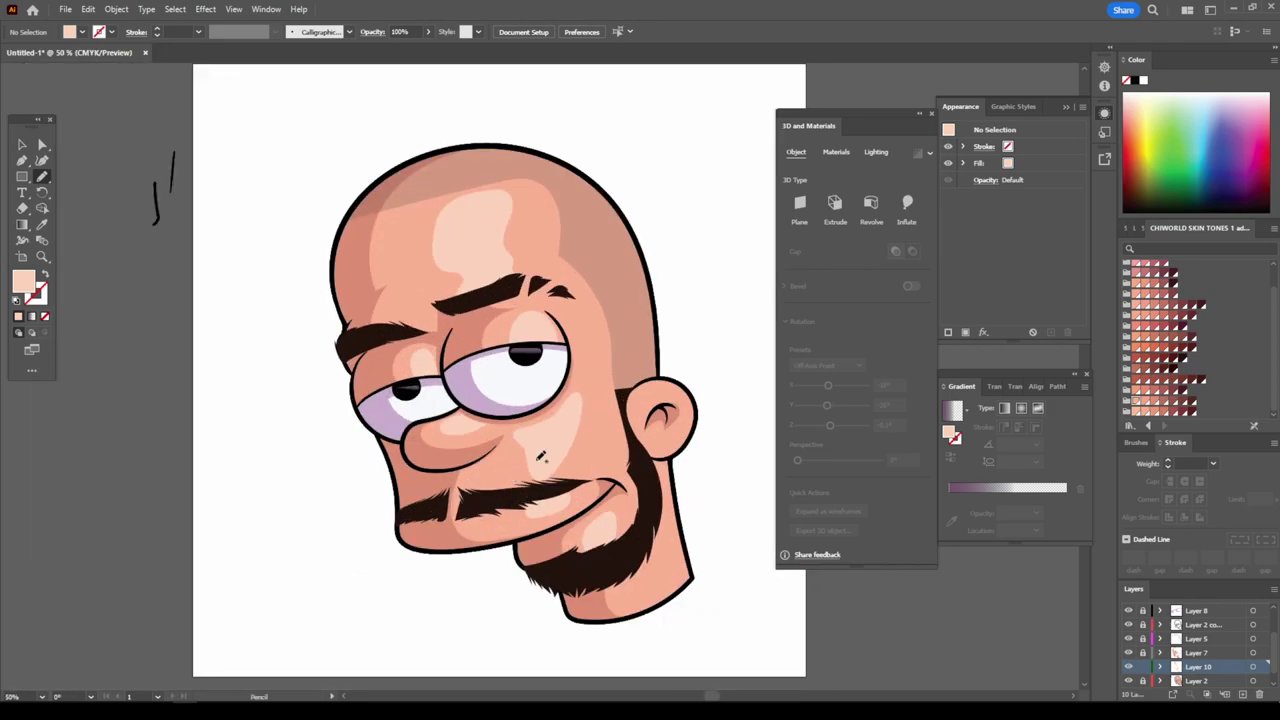
- Select the peach highlight shapes and lower their opacity to 47%
click(22, 144)
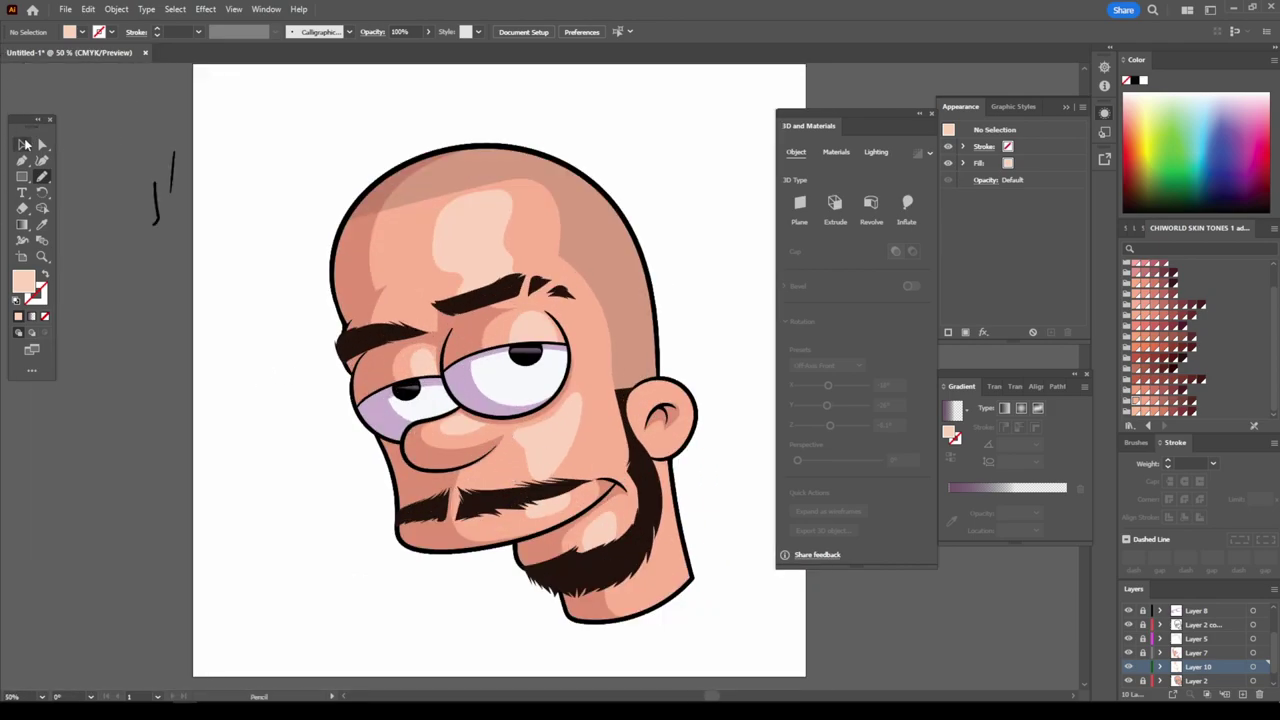
click(496, 319)
click(427, 32)
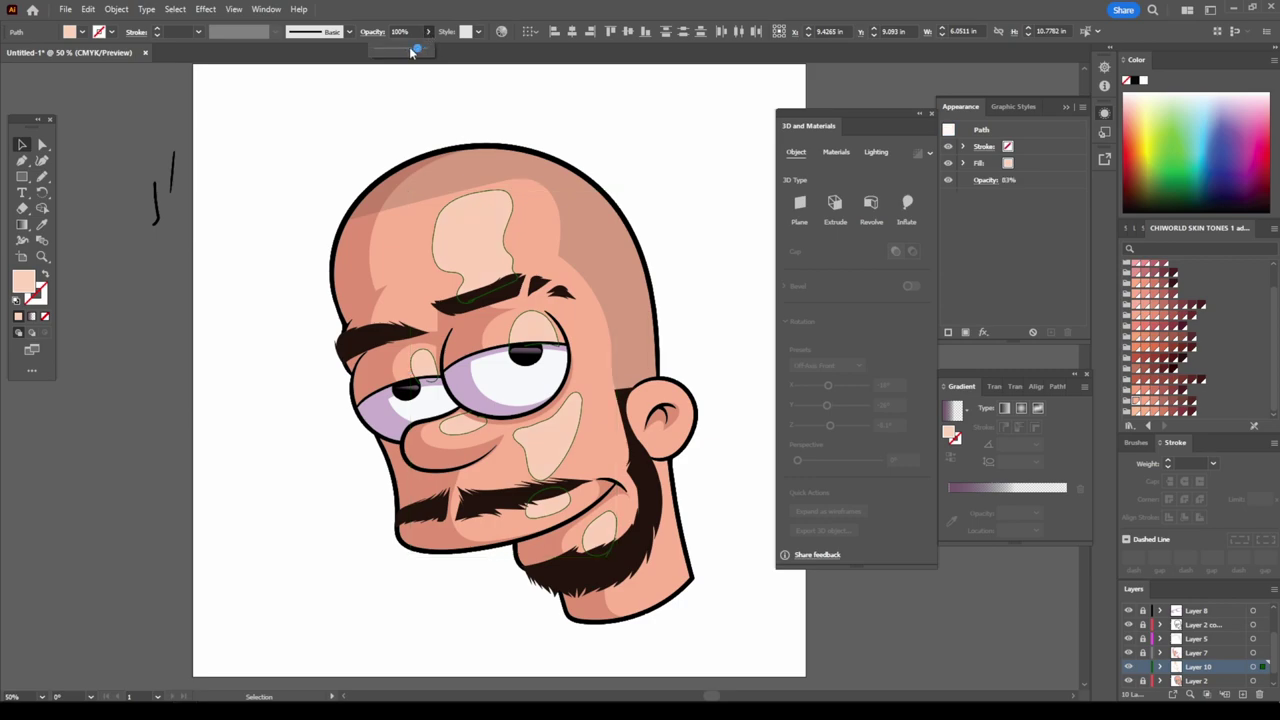
drag(432, 49, 407, 54)
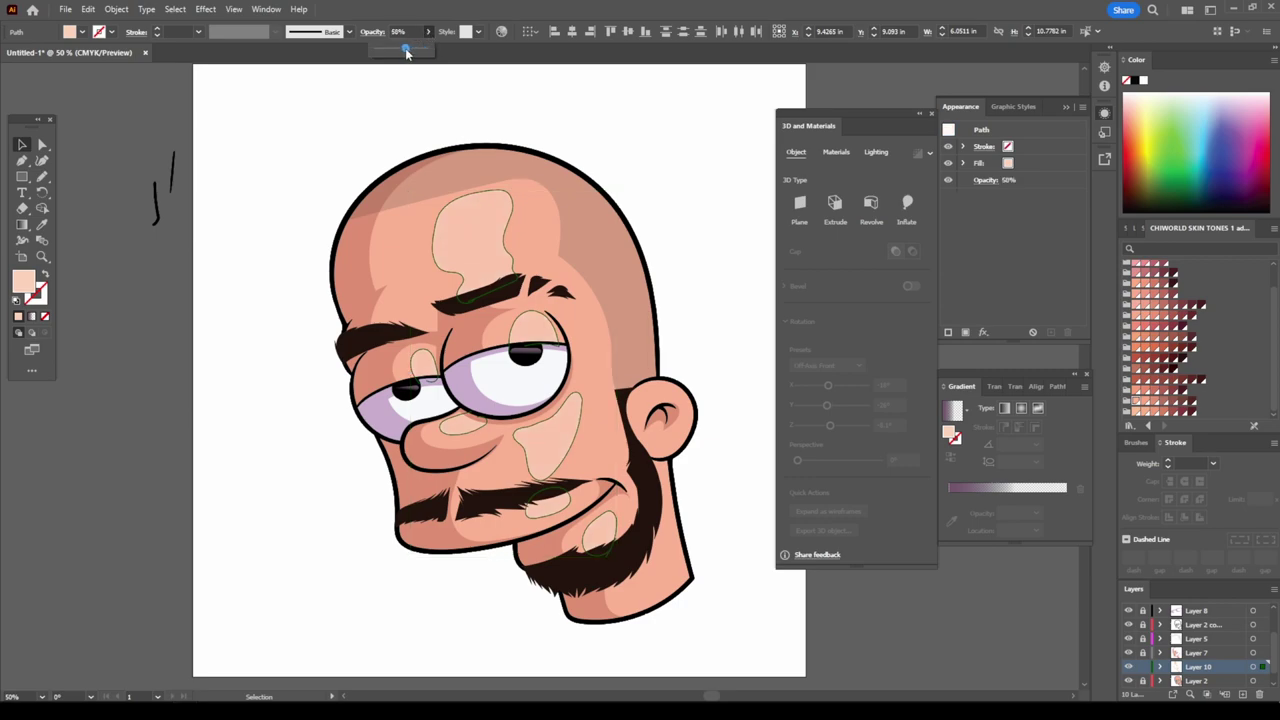
click(249, 406)
key(ctrl+minus)
scroll(745, 603, right, 1)
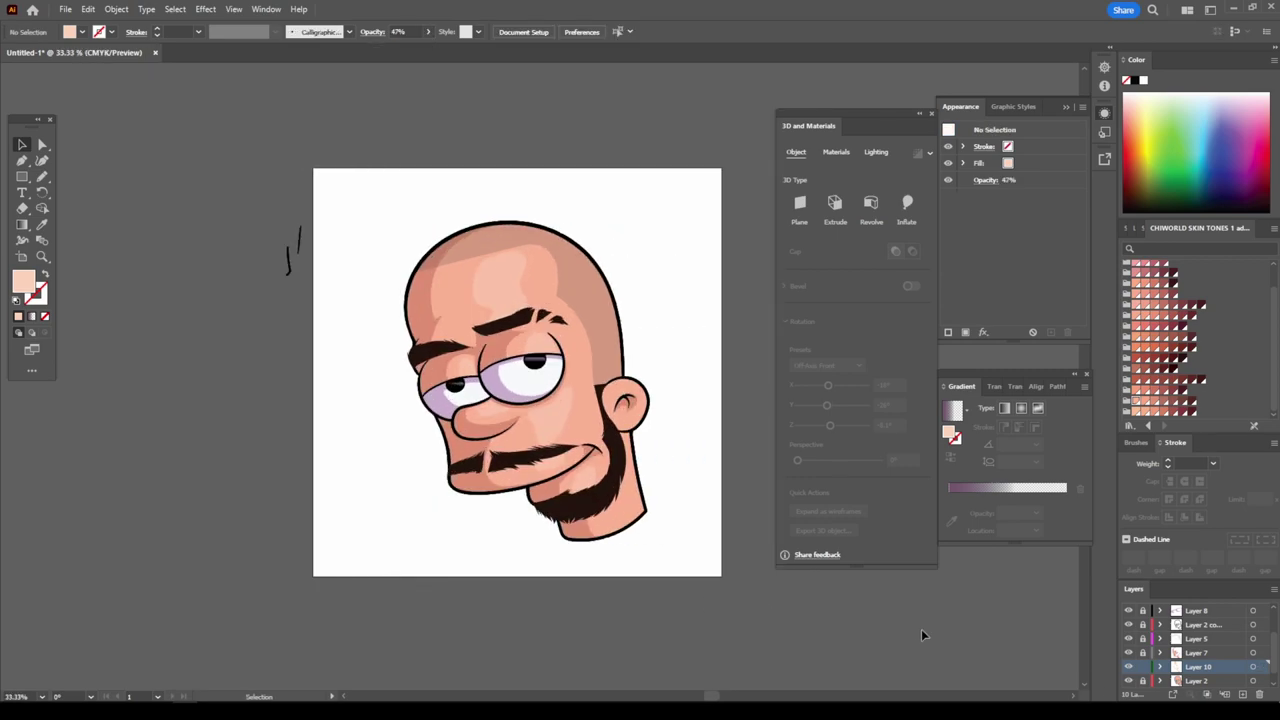
scroll(1212, 681, down, 1)
- On a new layer, draw a teal square covering the whole artboard
click(1243, 694)
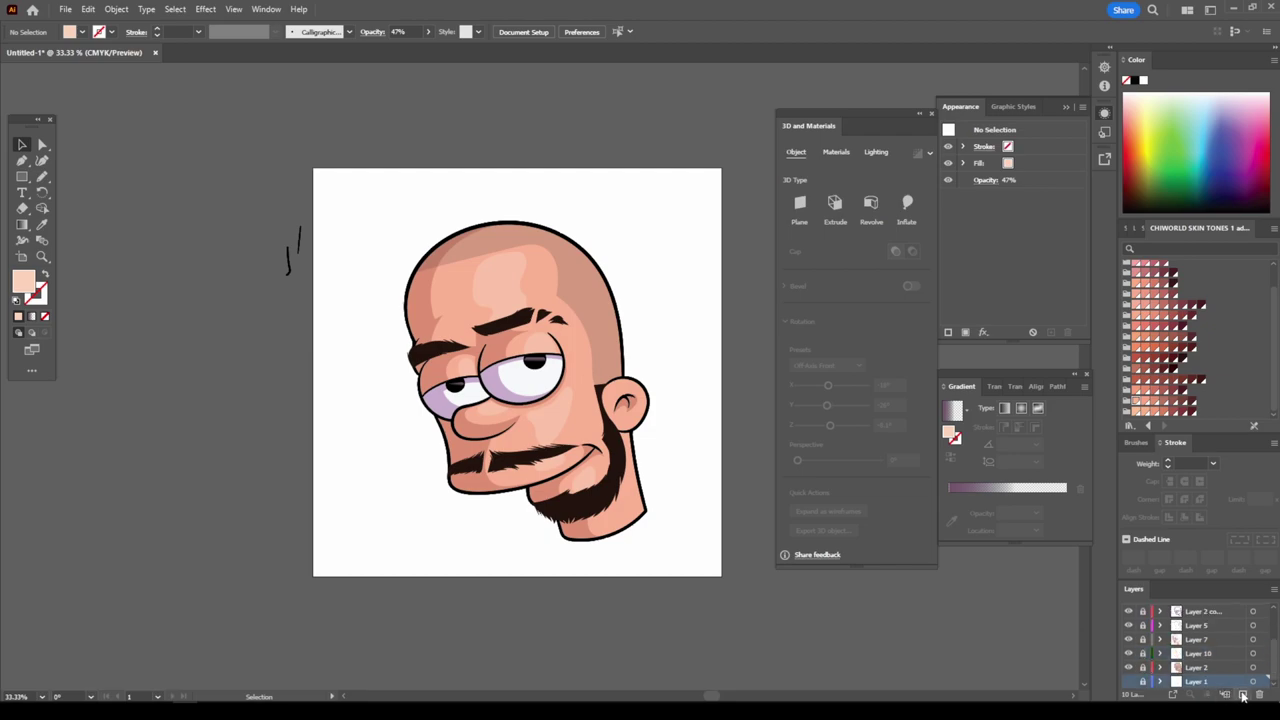
drag(1195, 173, 1204, 166)
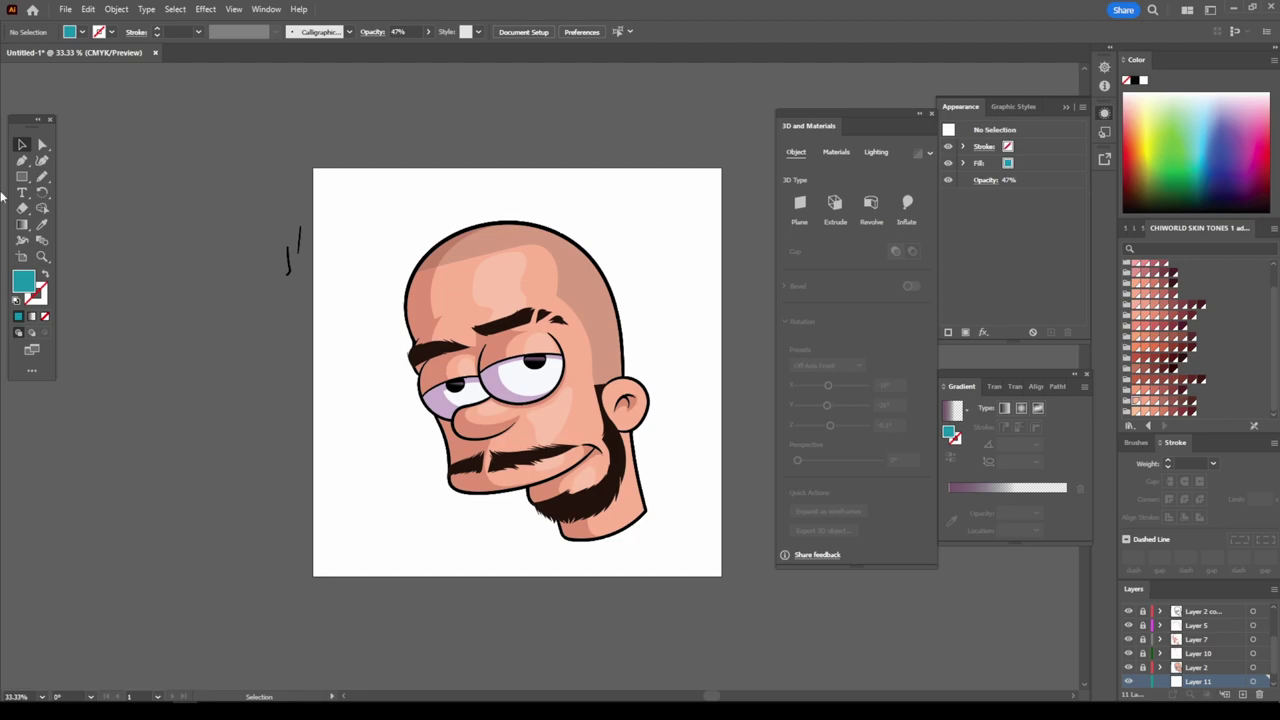
click(22, 176)
drag(306, 155, 731, 580)
click(1152, 684)
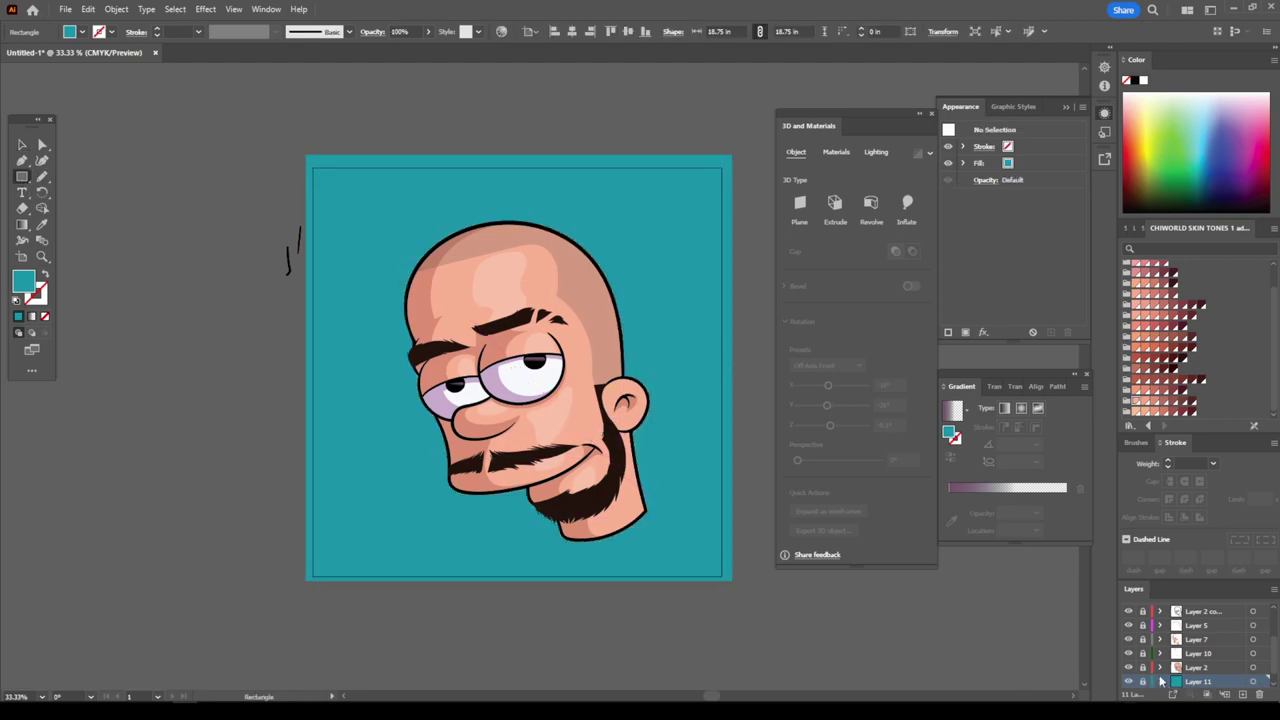
- Add another layer and drag the lower copied layer up in the stack
scroll(1170, 676, up, 2)
scroll(1186, 672, up, 2)
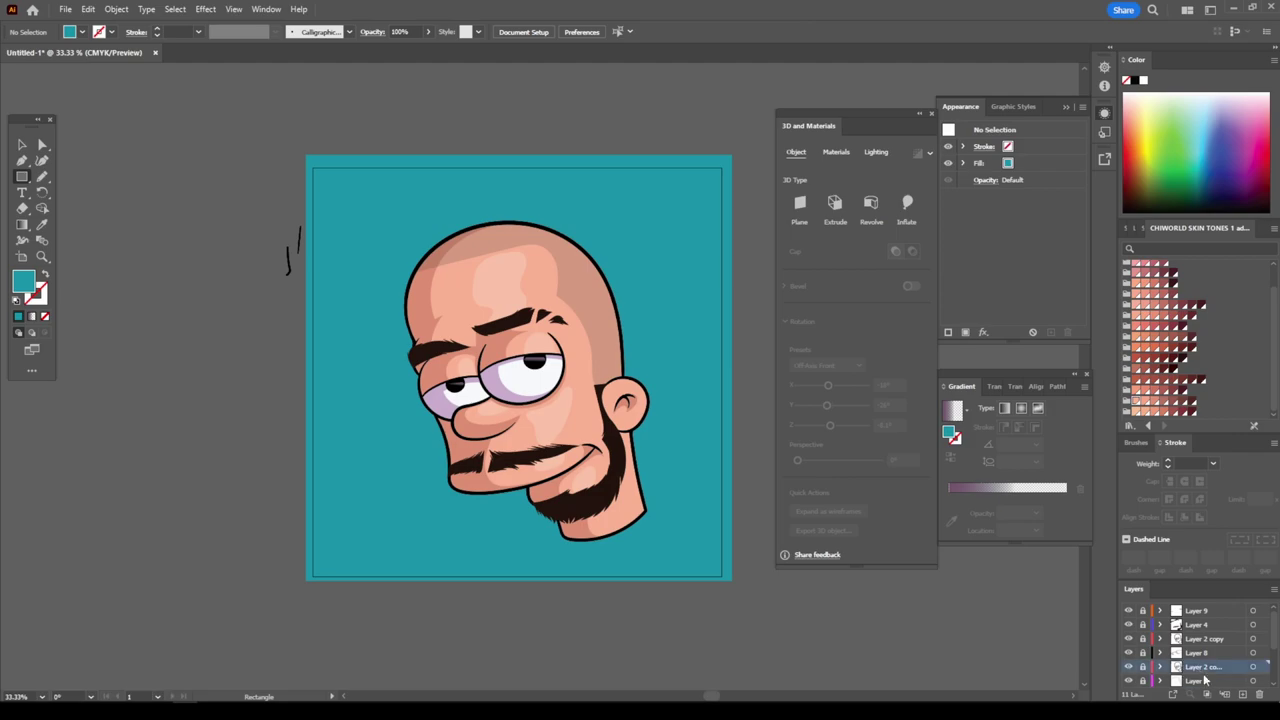
scroll(1190, 660, down, 2)
click(1243, 694)
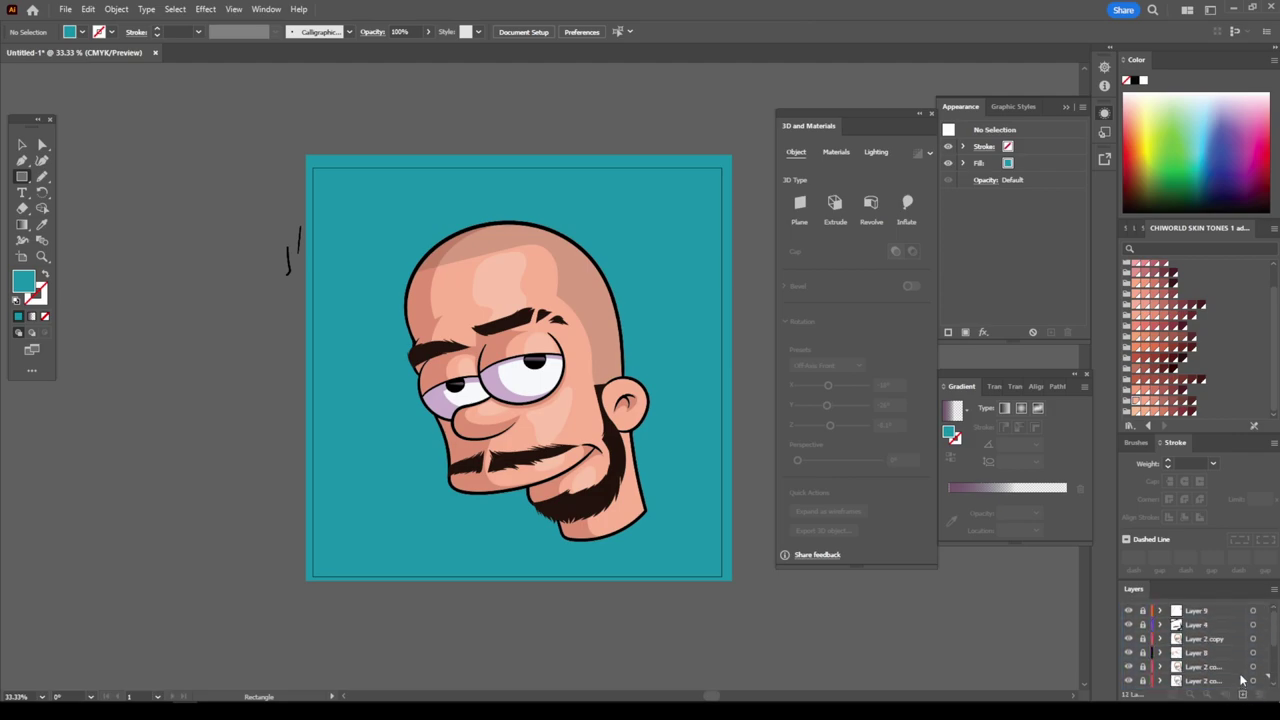
scroll(1210, 650, up, 2)
click(1217, 640)
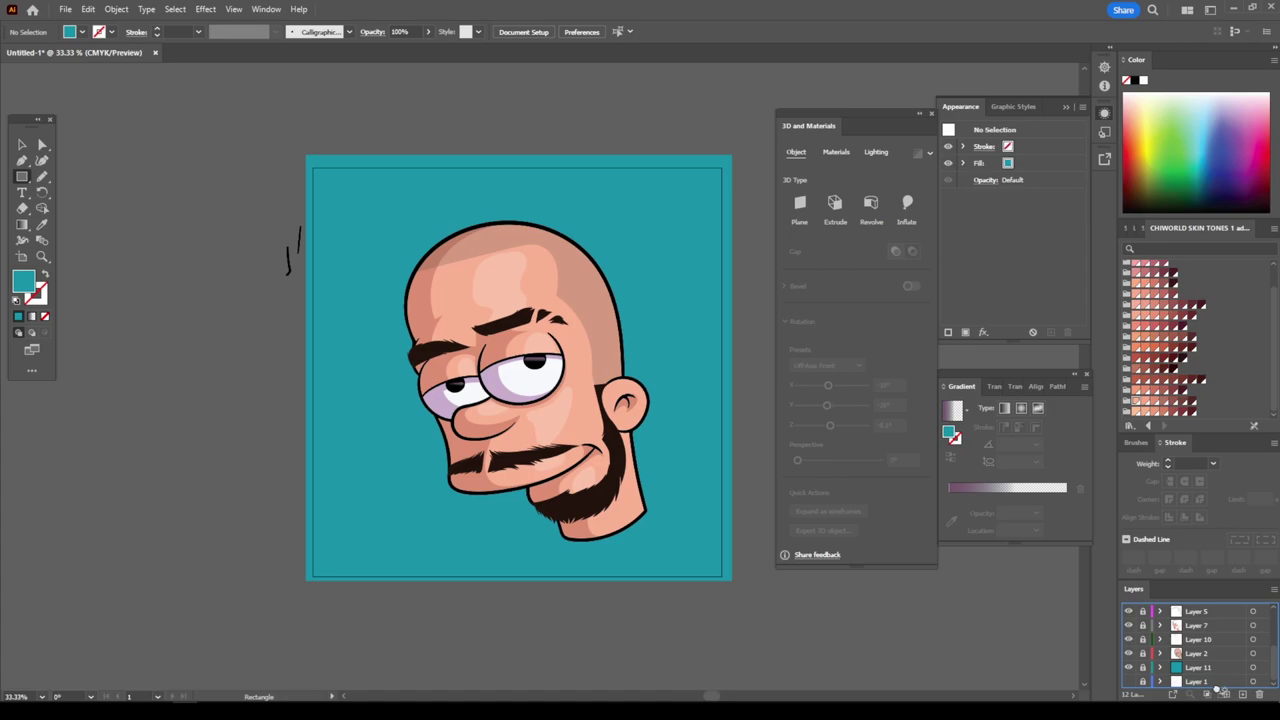
drag(1214, 680, 1219, 667)
- Select all the head artwork, reset its fill and stroke, and try a Pathfinder Merge
click(20, 148)
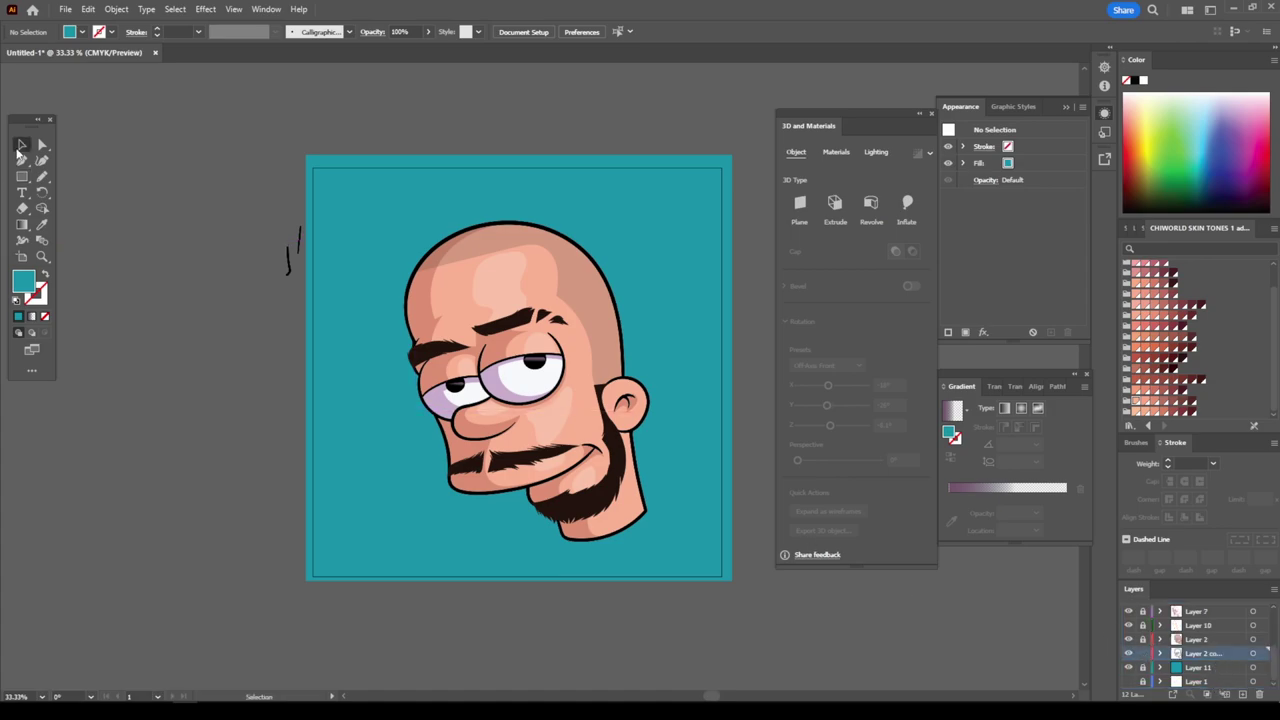
key(ctrl+a)
click(16, 300)
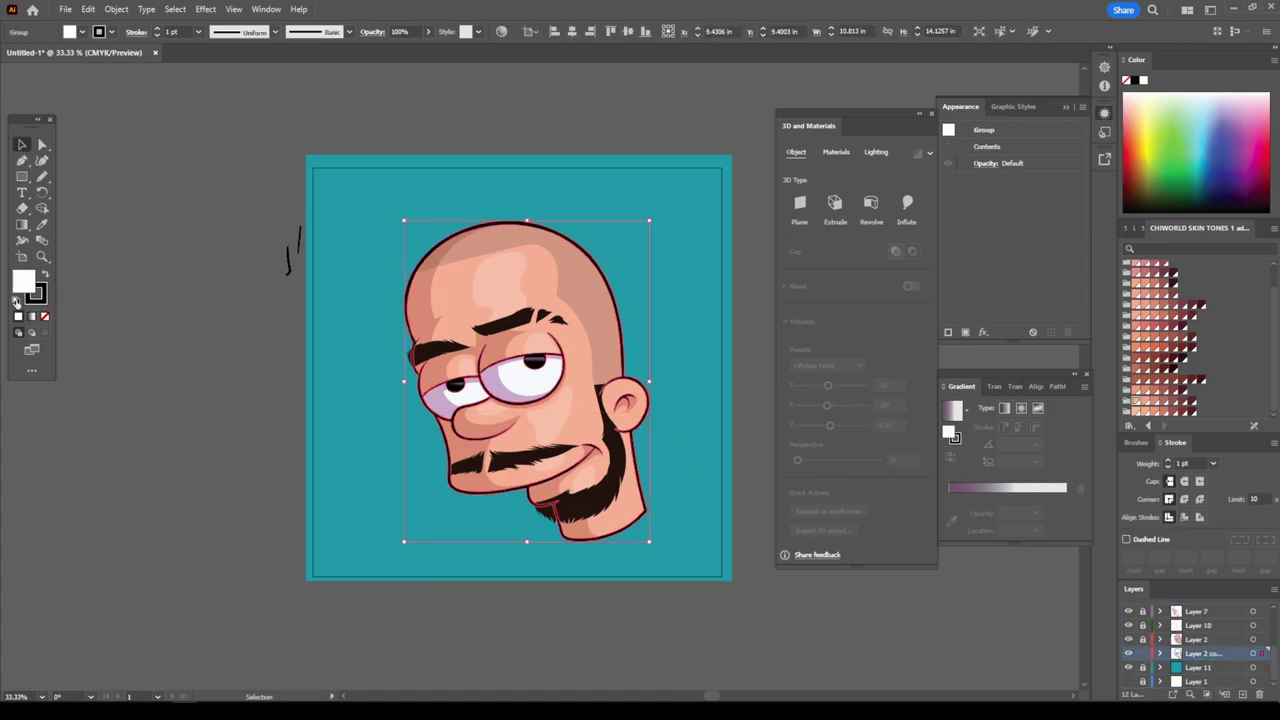
click(45, 317)
click(46, 274)
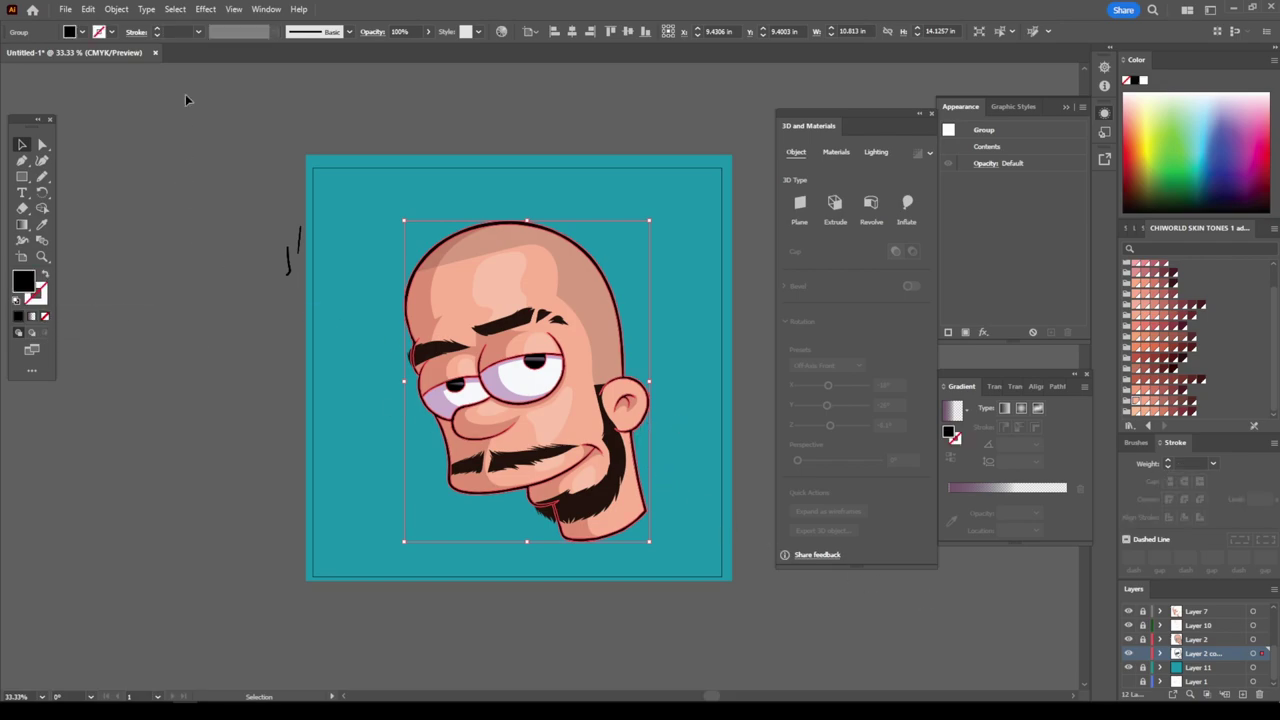
click(116, 9)
click(150, 181)
click(1056, 386)
click(1002, 458)
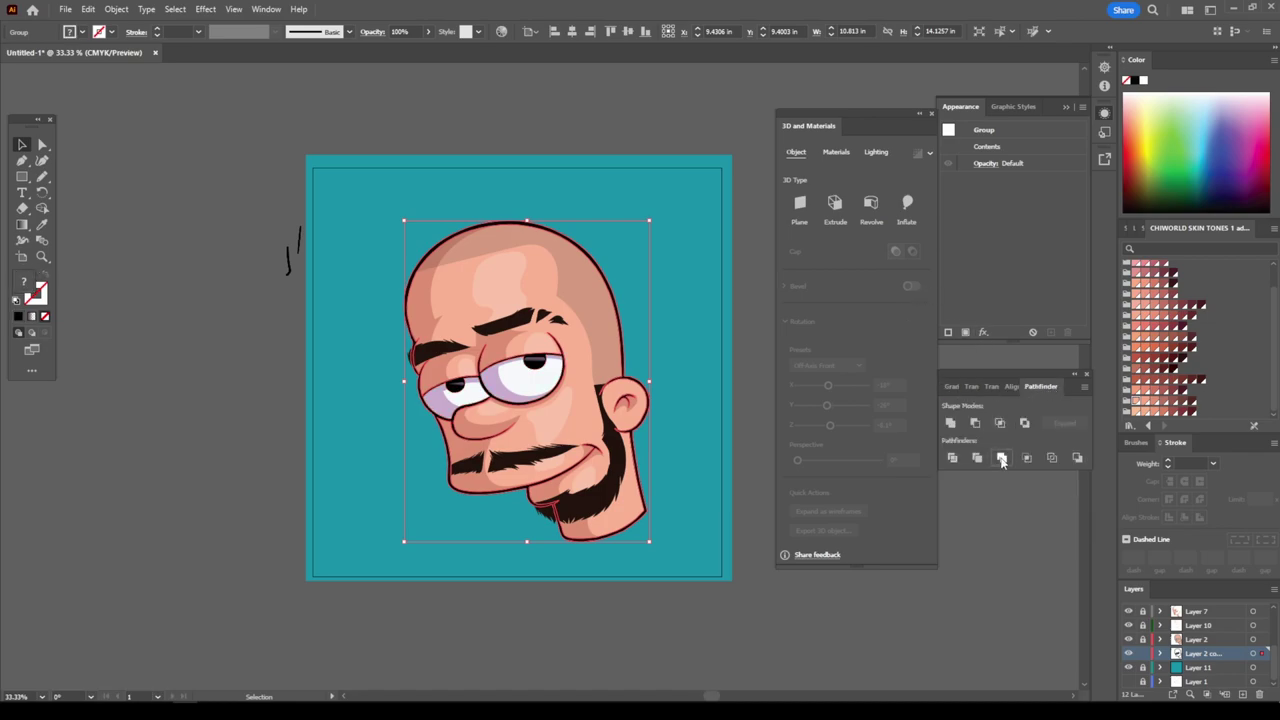
- Give the face group a black fill with no stroke, merge it, and reselect it at 50%
click(429, 198)
click(615, 520)
click(15, 300)
click(44, 276)
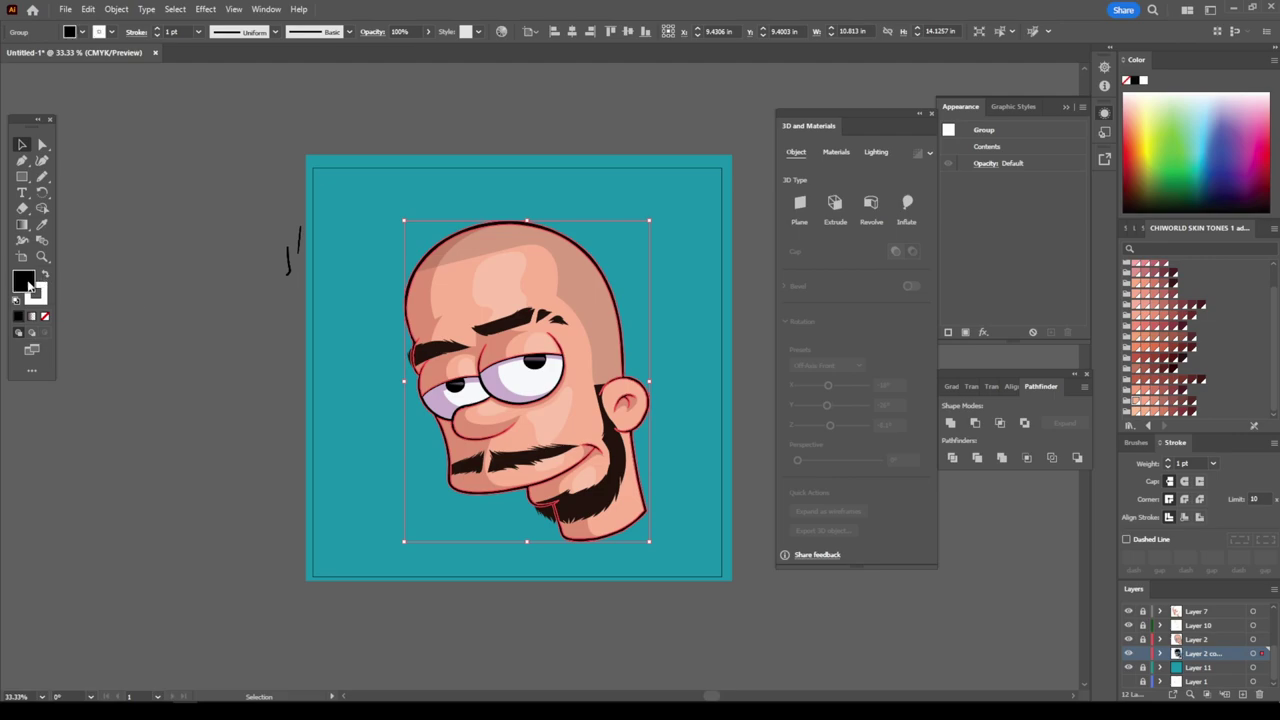
click(45, 318)
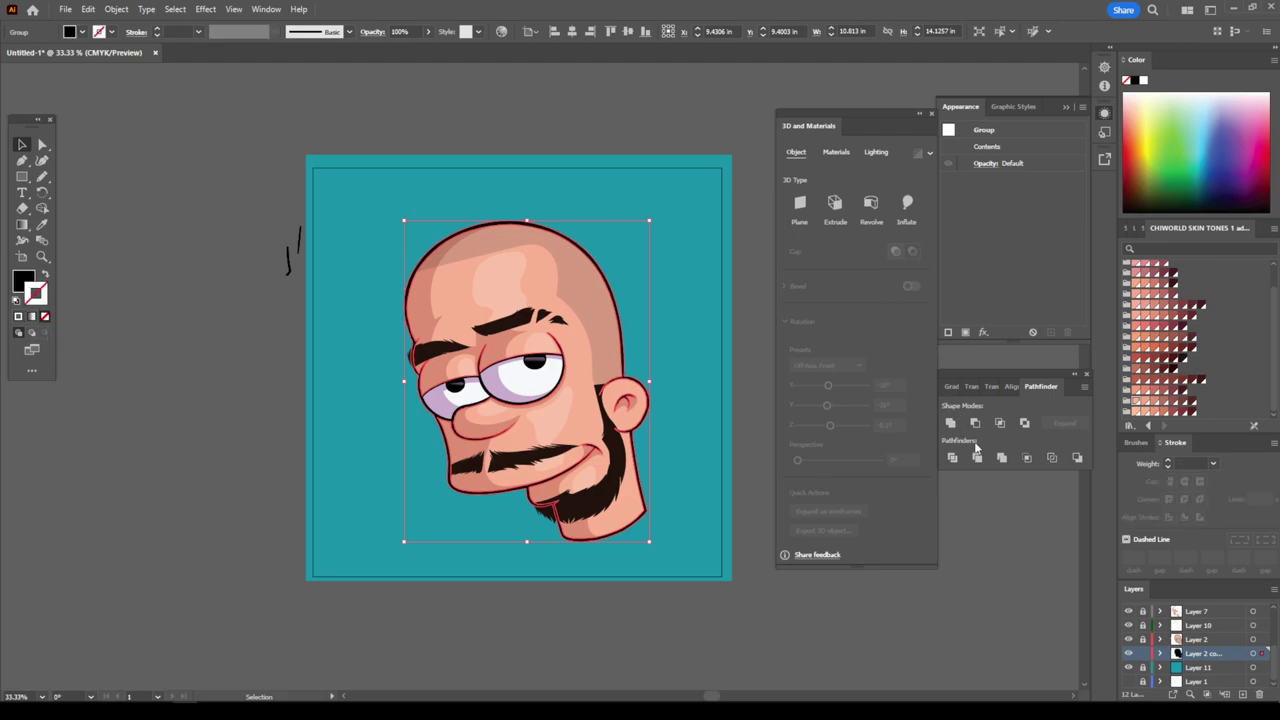
click(1002, 458)
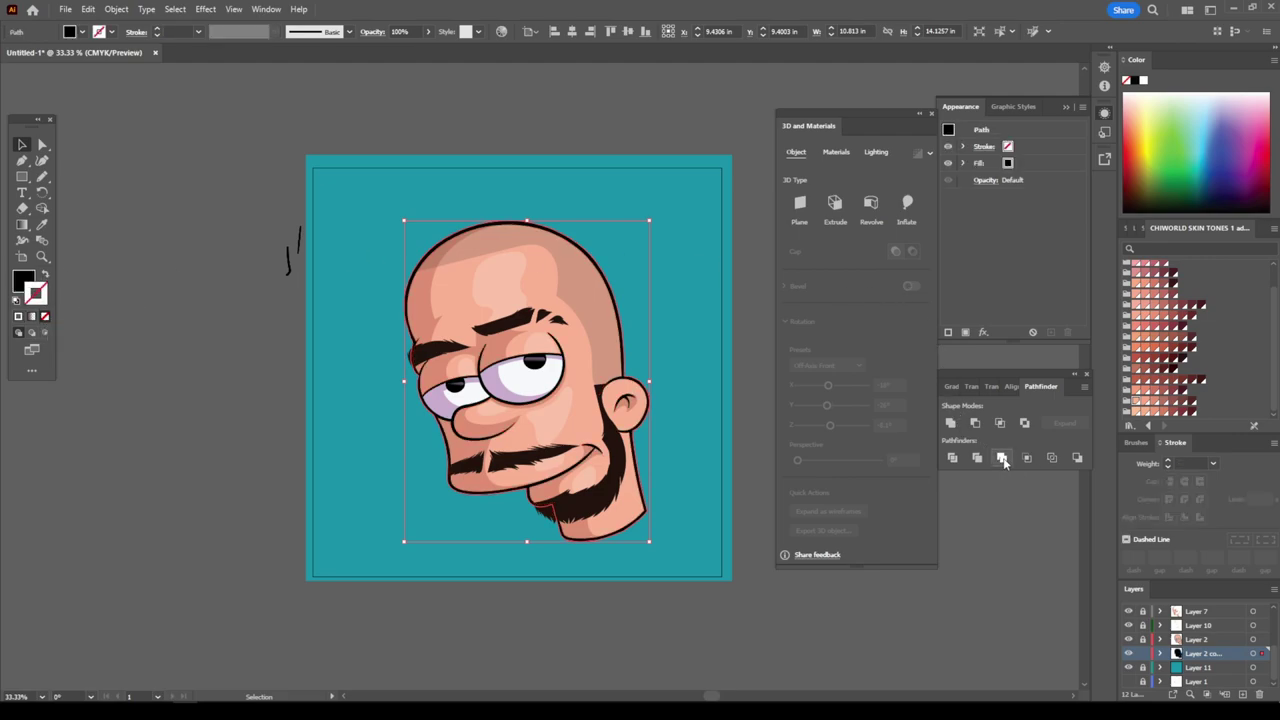
click(671, 620)
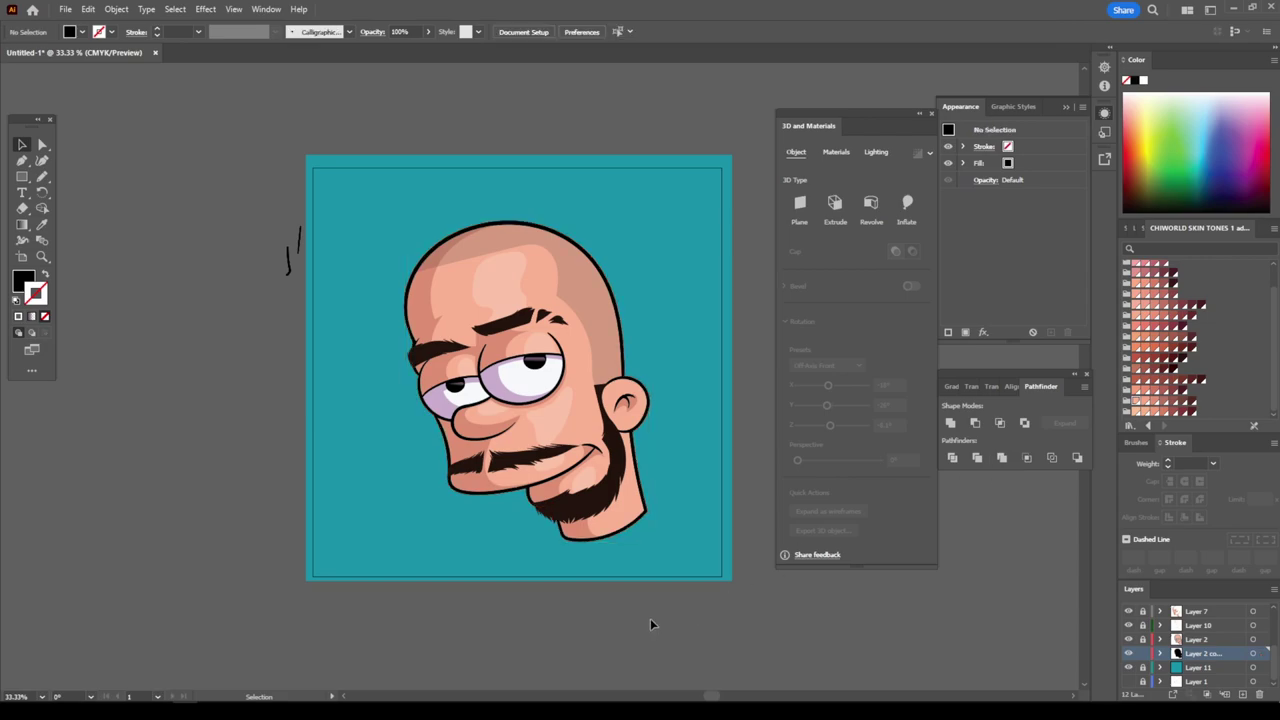
key(ctrl+plus)
click(645, 360)
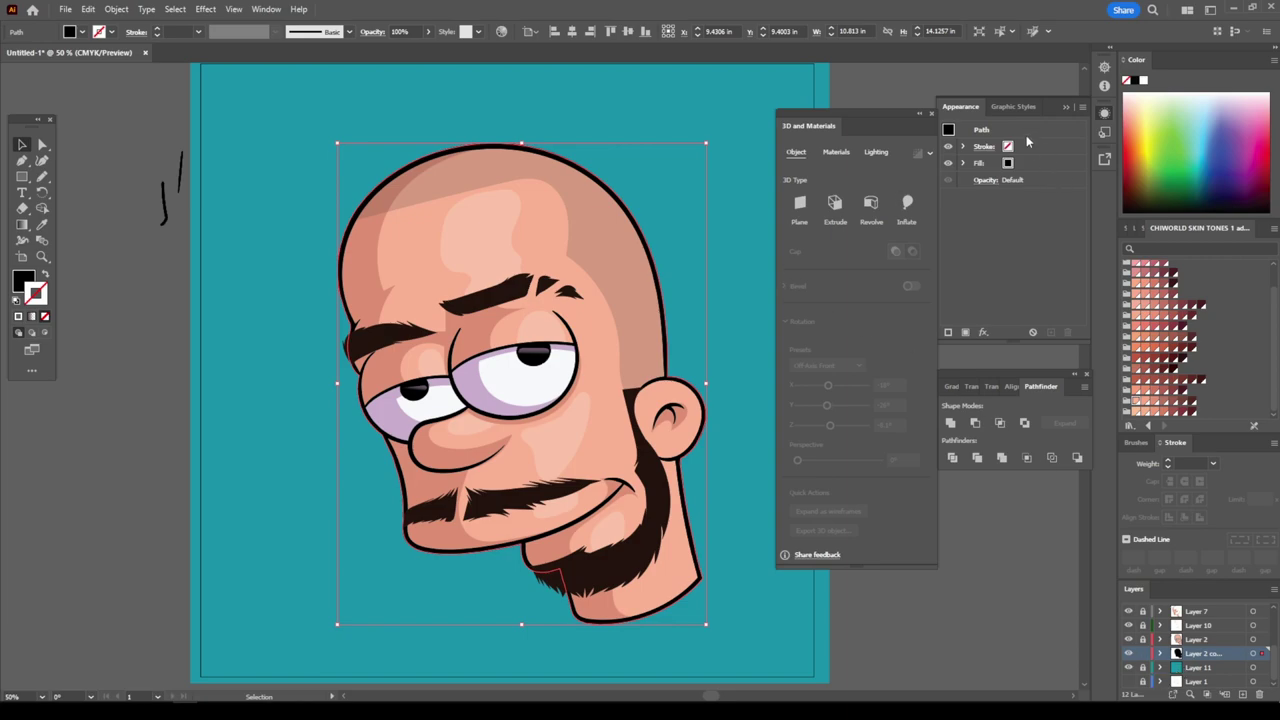
- Add and duplicate a silhouette stroke, making the bottom one white at 41 pt
click(1082, 107)
click(1120, 122)
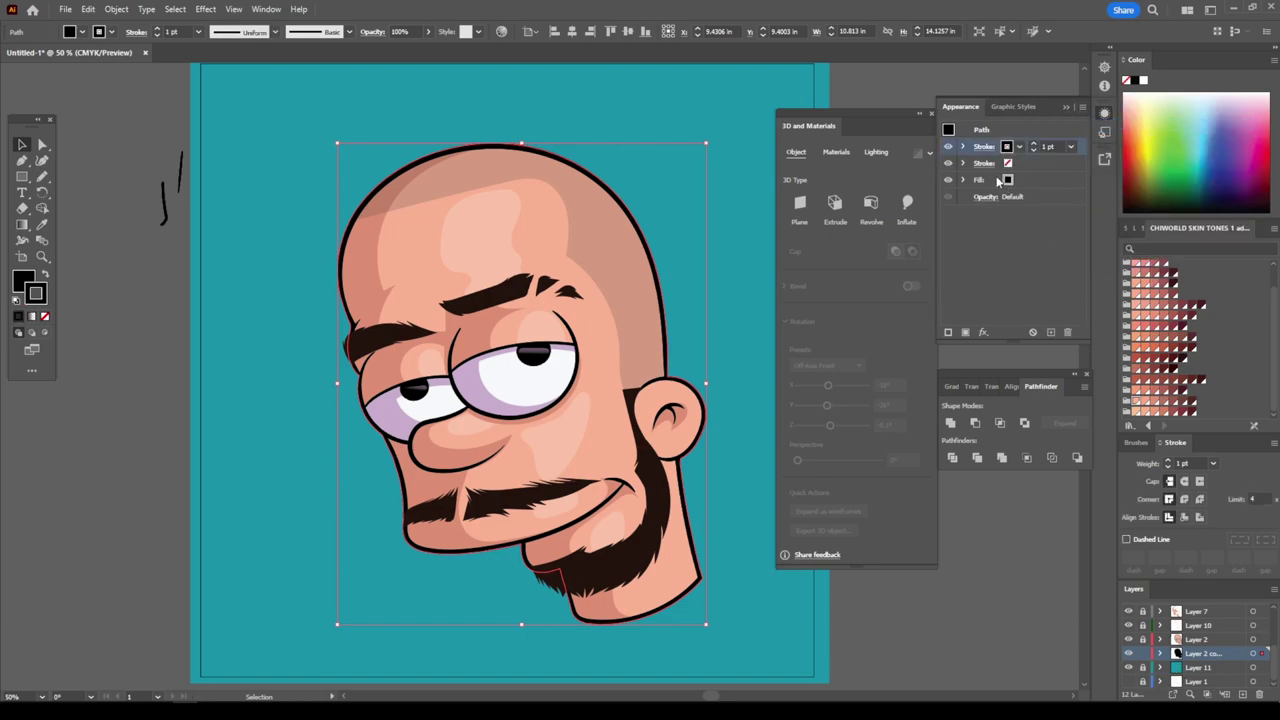
click(1052, 333)
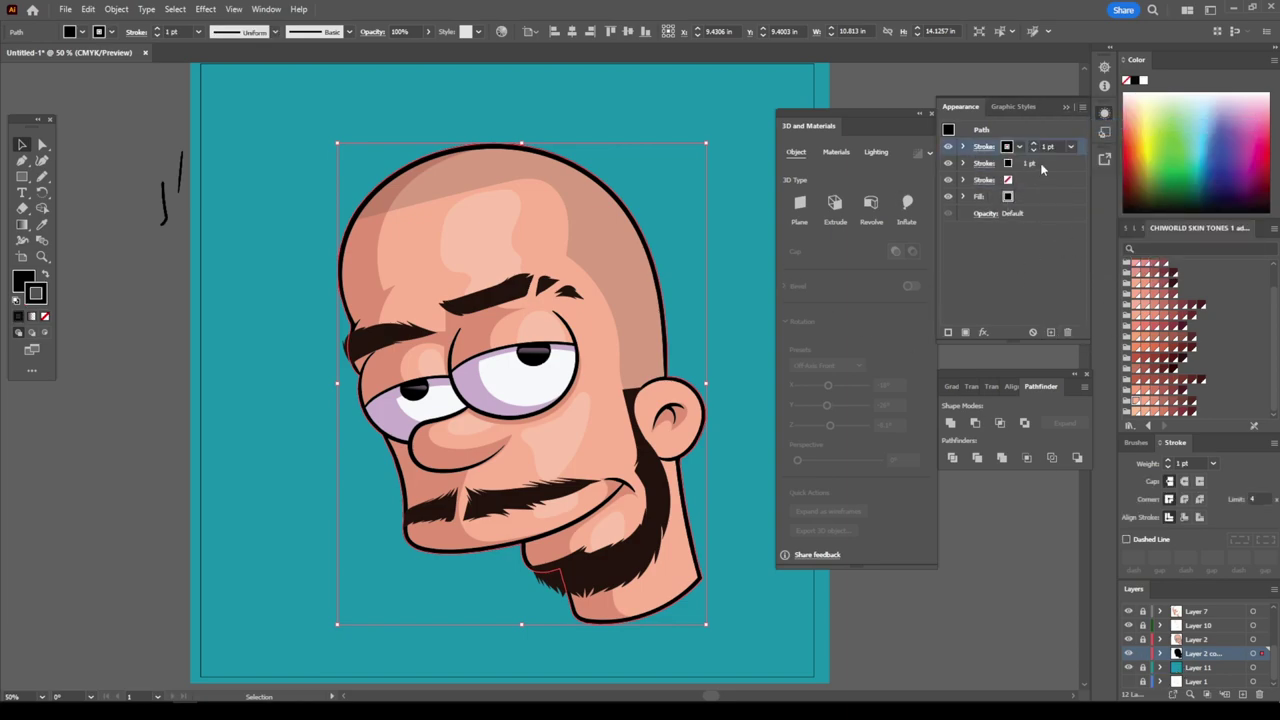
click(1007, 199)
click(1007, 197)
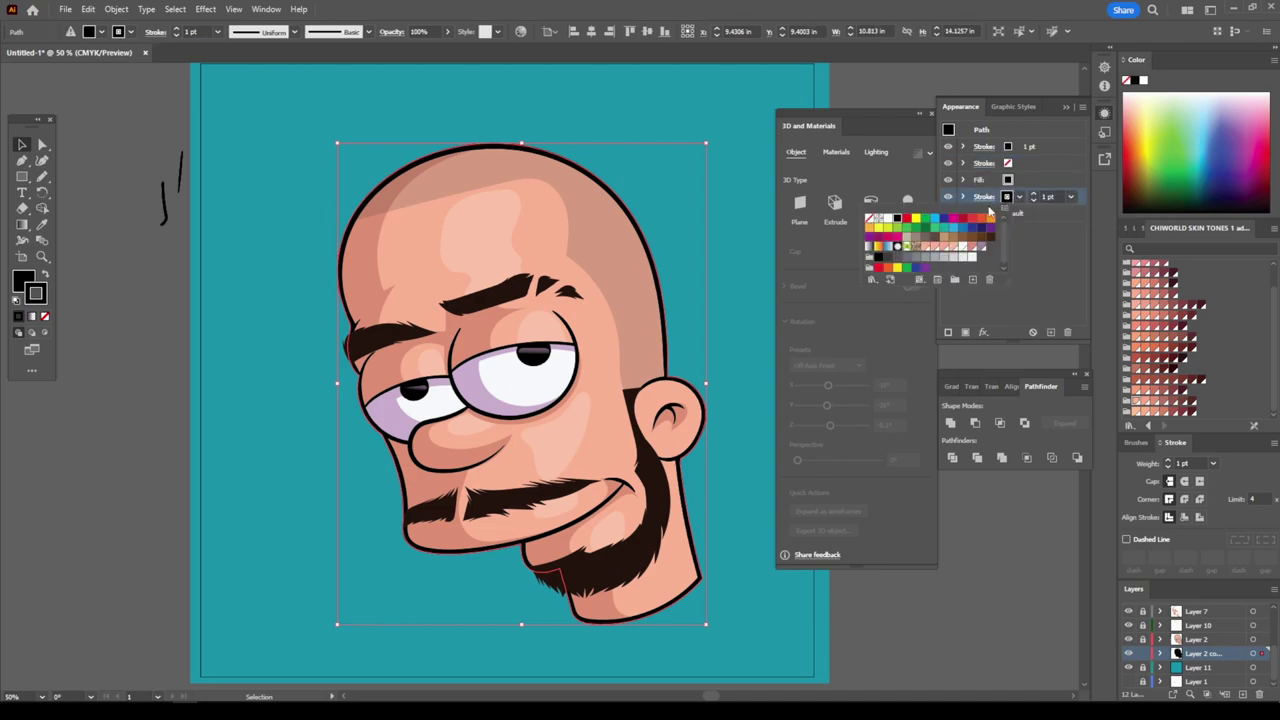
click(884, 224)
click(1035, 197)
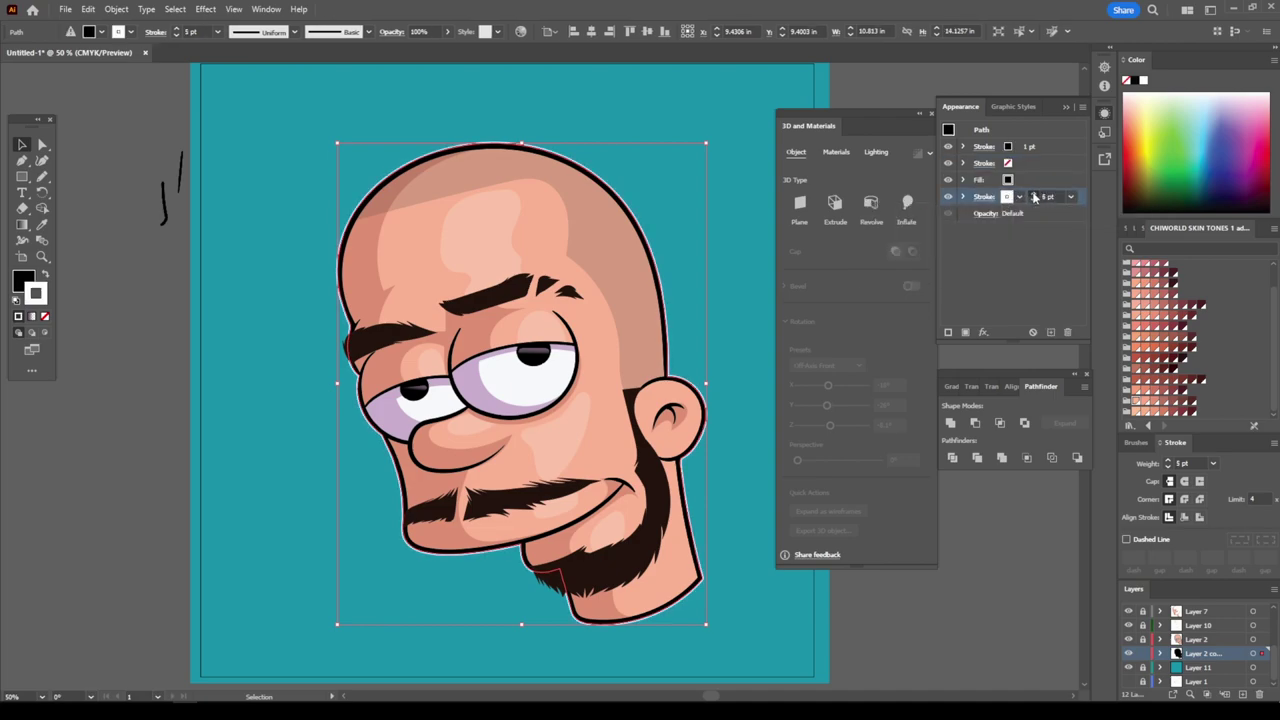
click(1035, 197)
click(1035, 197)
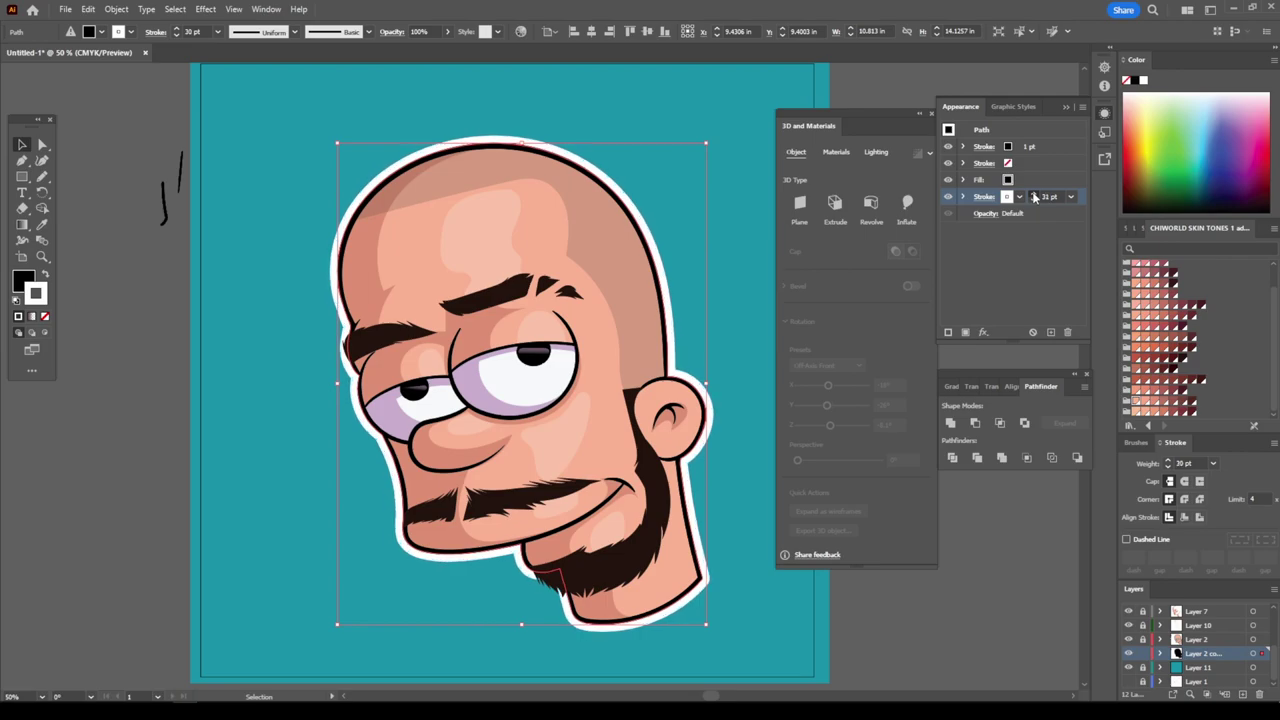
click(1035, 197)
click(1128, 654)
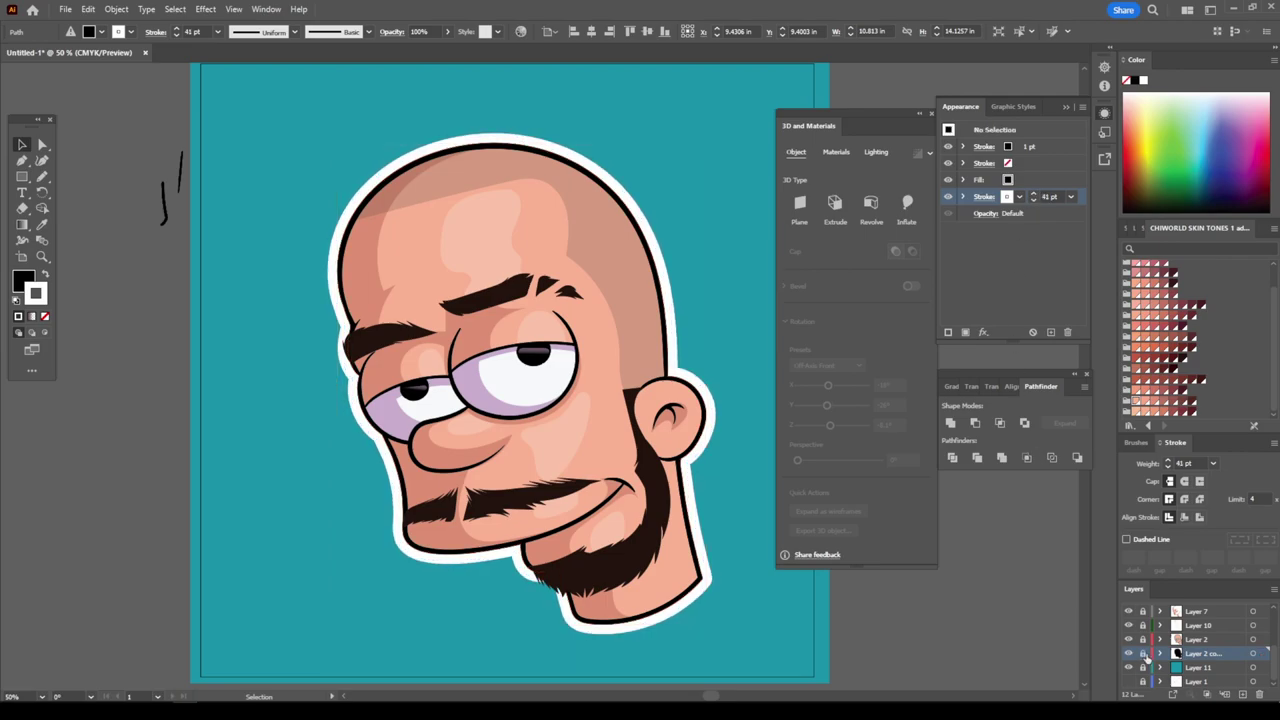
scroll(955, 640, down, 3)
- Zoom into the beard and draw a white, no-stroke patch over the outline gap
scroll(880, 623, up, 1)
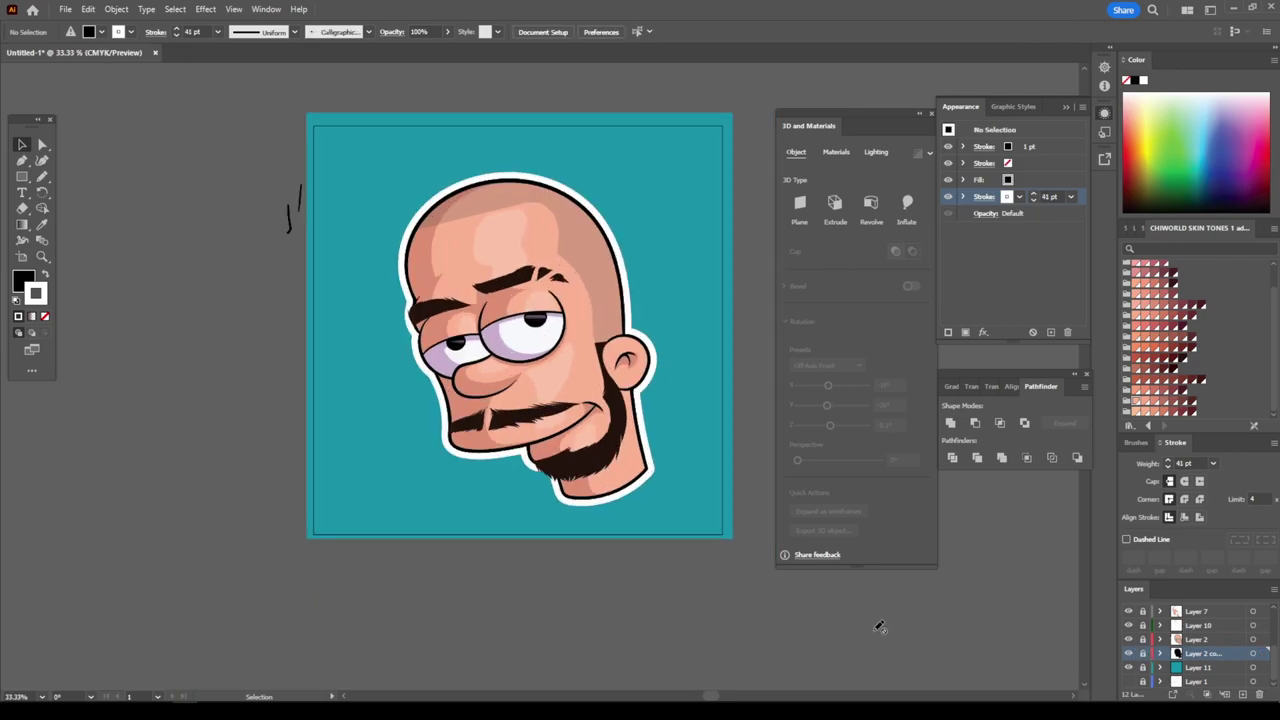
scroll(880, 623, up, 2)
scroll(880, 623, down, 1)
scroll(700, 560, down, 1)
scroll(550, 470, up, 3)
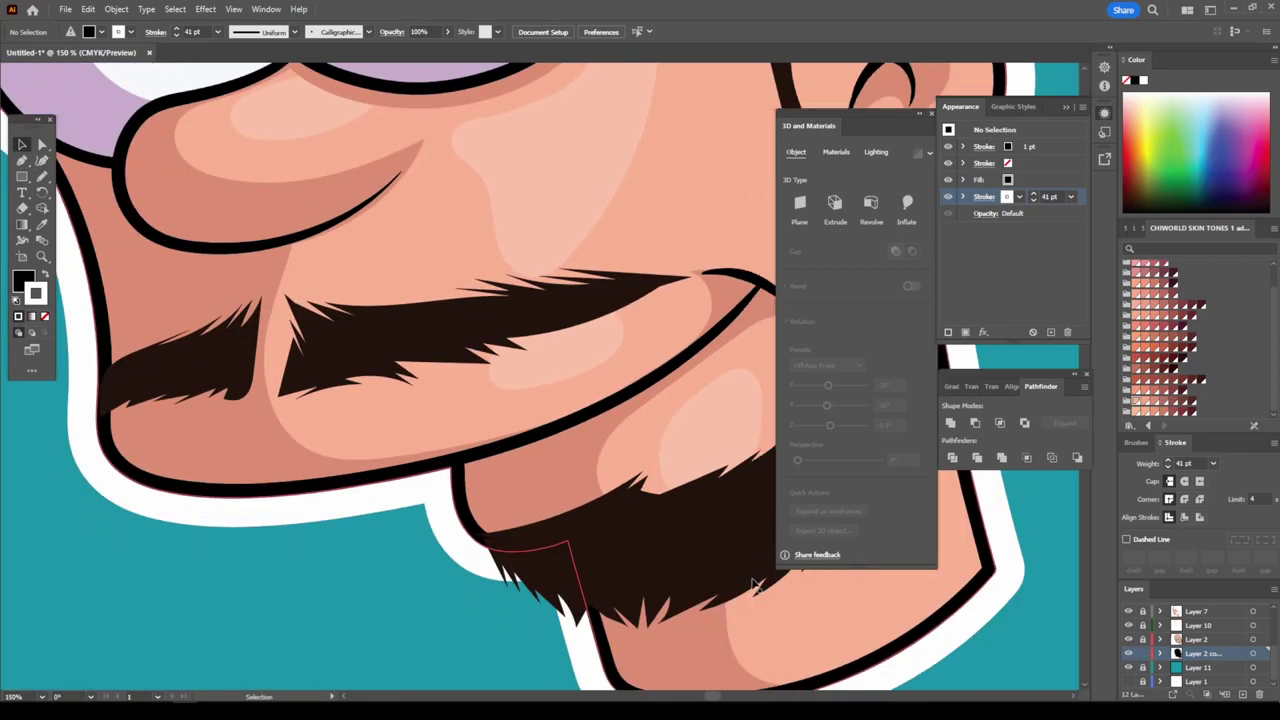
scroll(450, 400, down, 1)
click(44, 276)
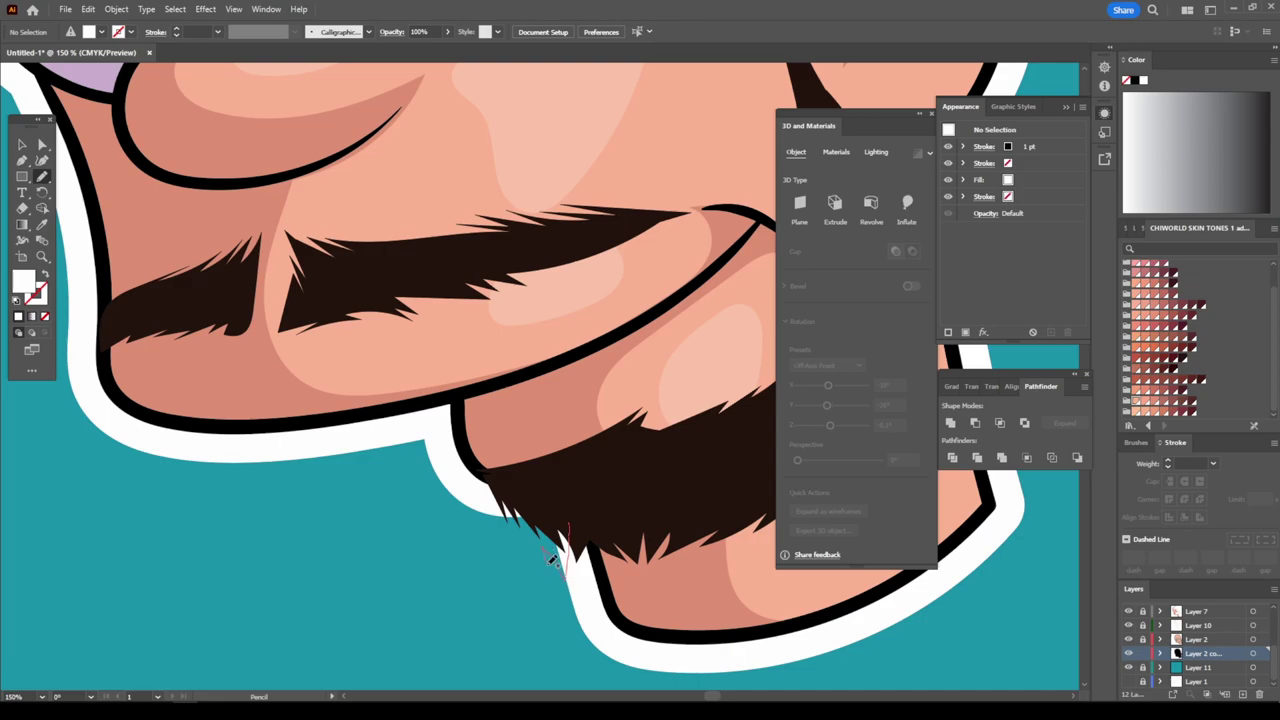
drag(493, 441, 465, 445)
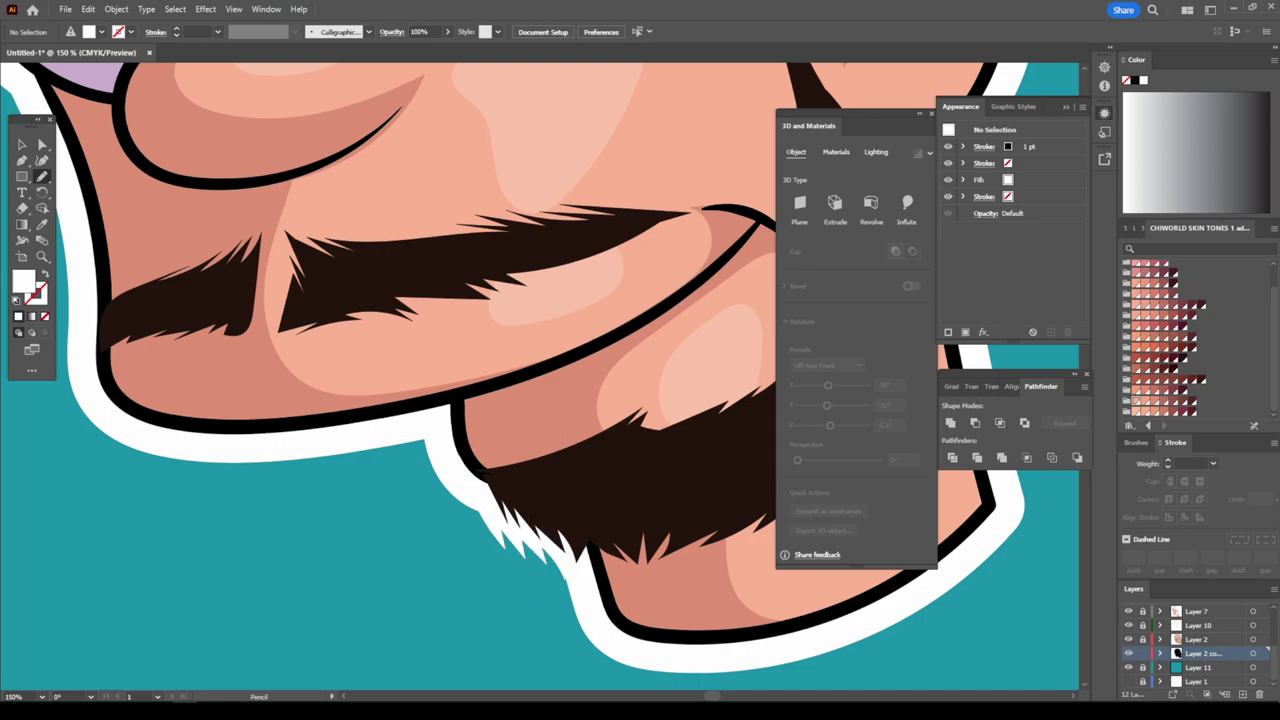
- Scroll around the beard edge to inspect the patched white outline
scroll(620, 520, down, 3)
scroll(663, 560, up, 4)
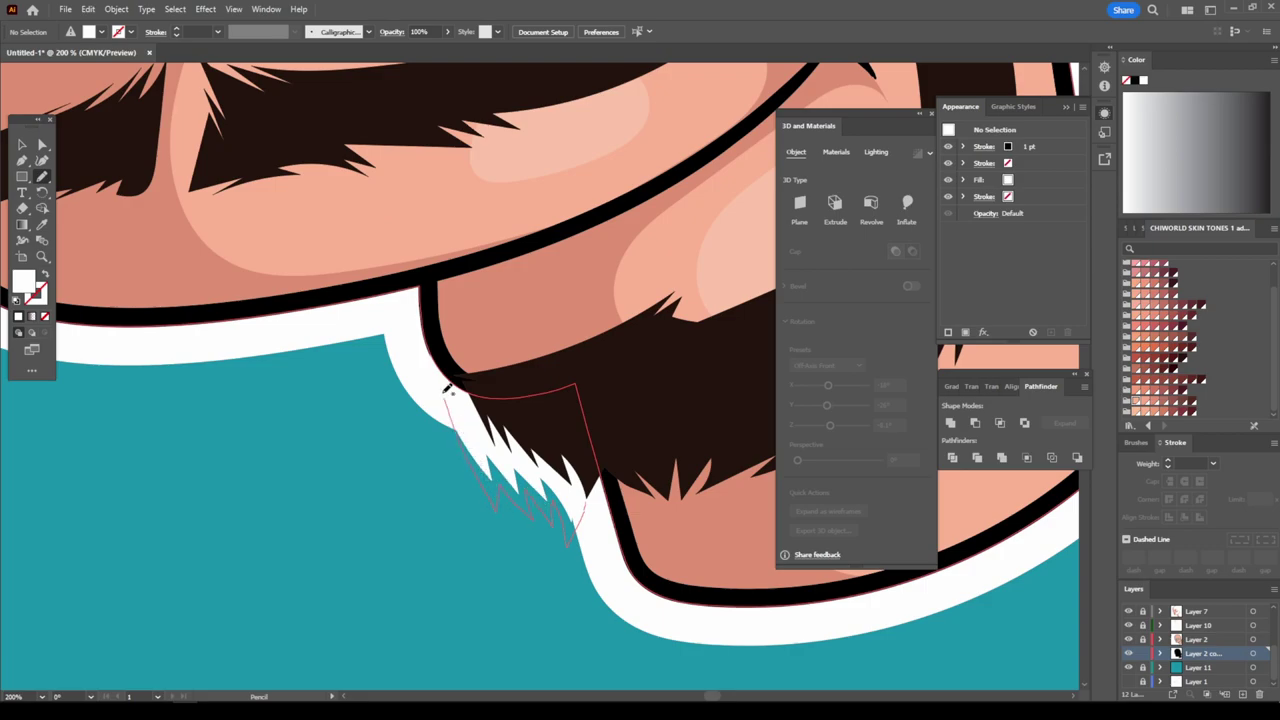
scroll(623, 457, down, 3)
scroll(723, 551, down, 3)
scroll(724, 557, up, 1)
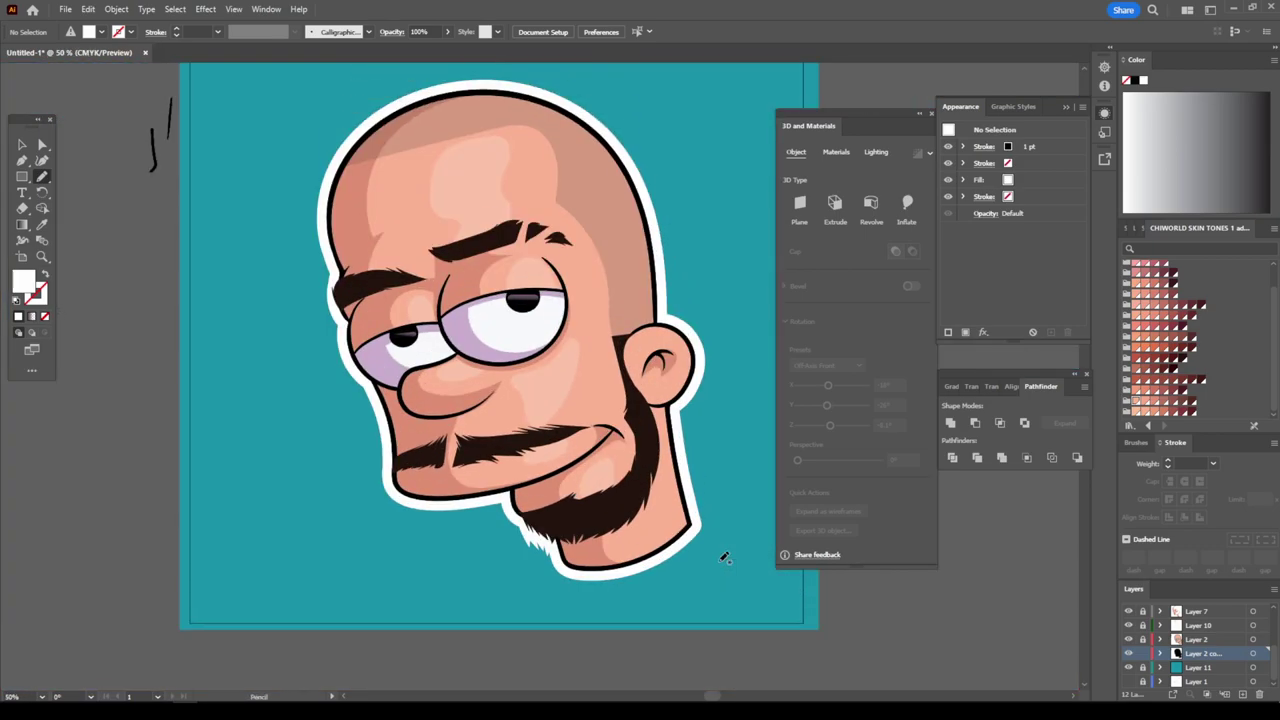
scroll(723, 551, up, 3)
scroll(723, 551, left, 2)
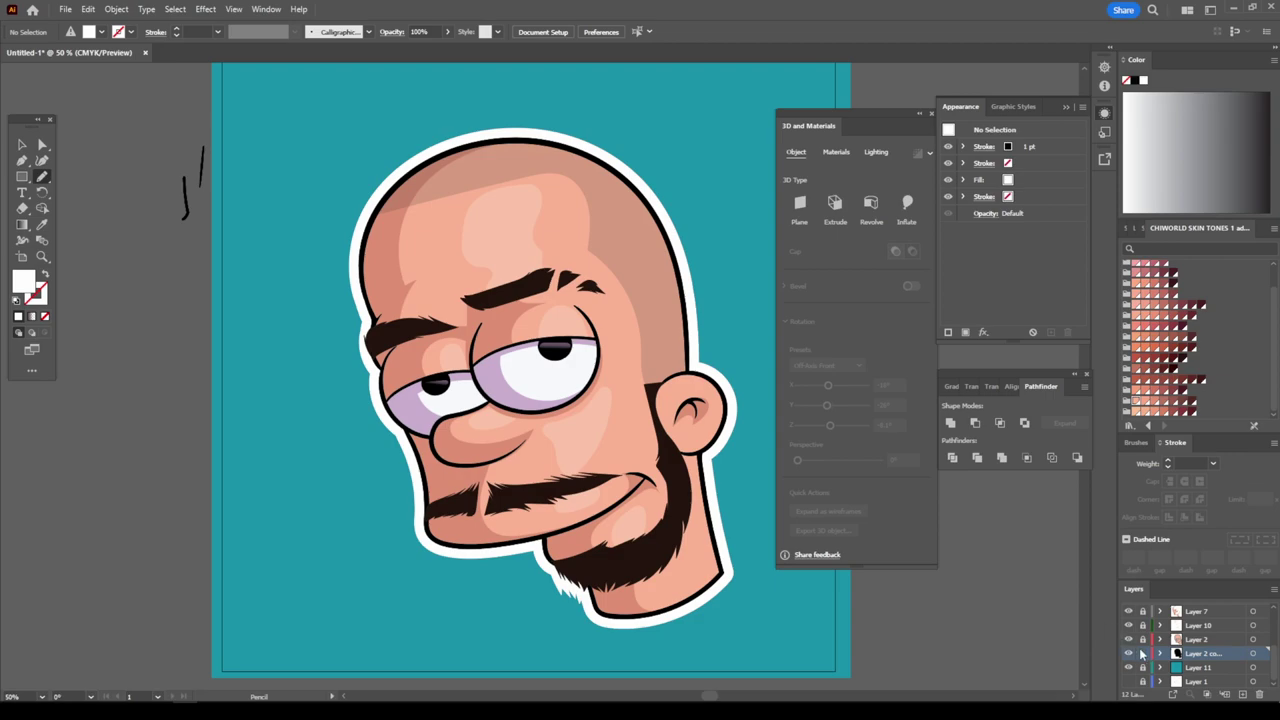
scroll(1141, 652, up, 3)
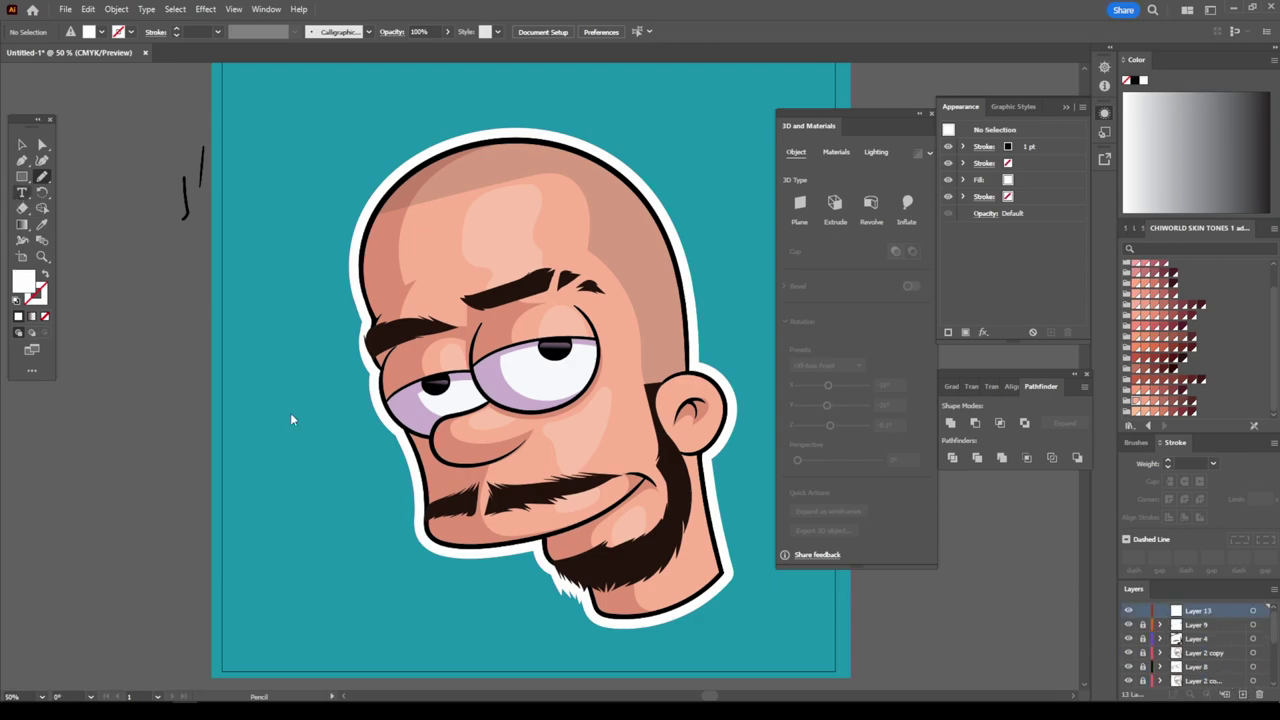
click(22, 192)
click(357, 616)
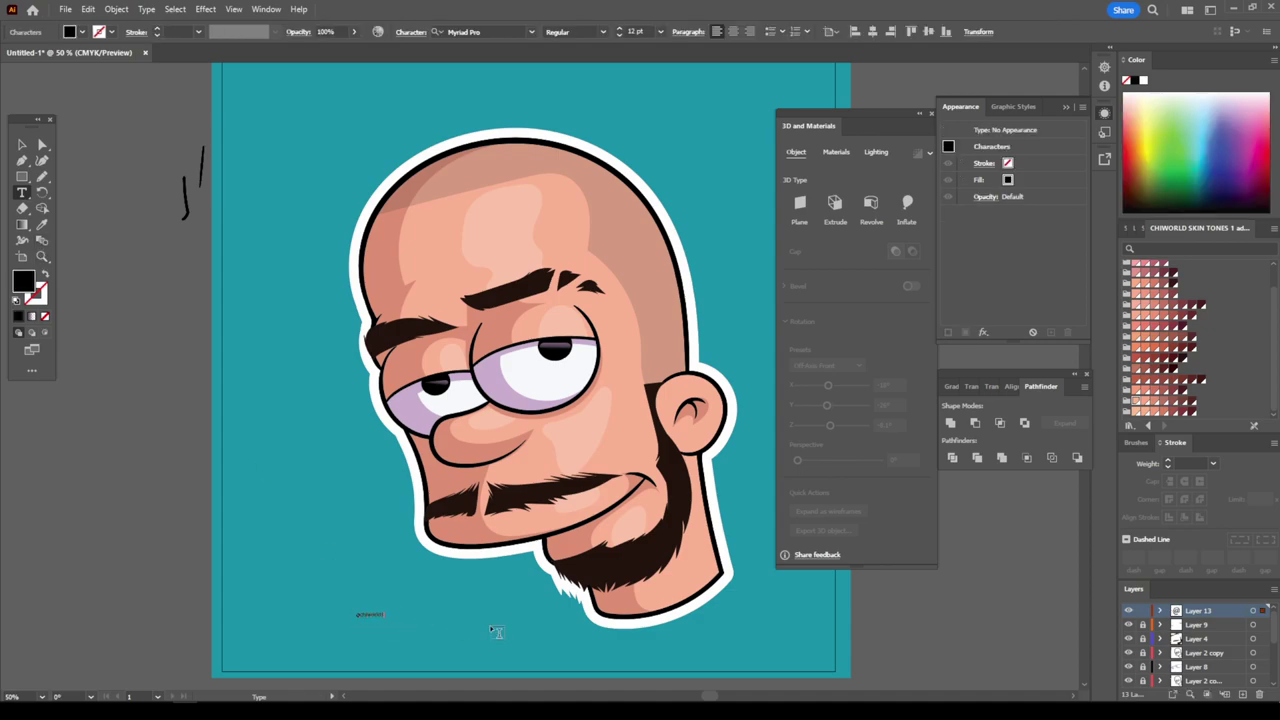
click(22, 148)
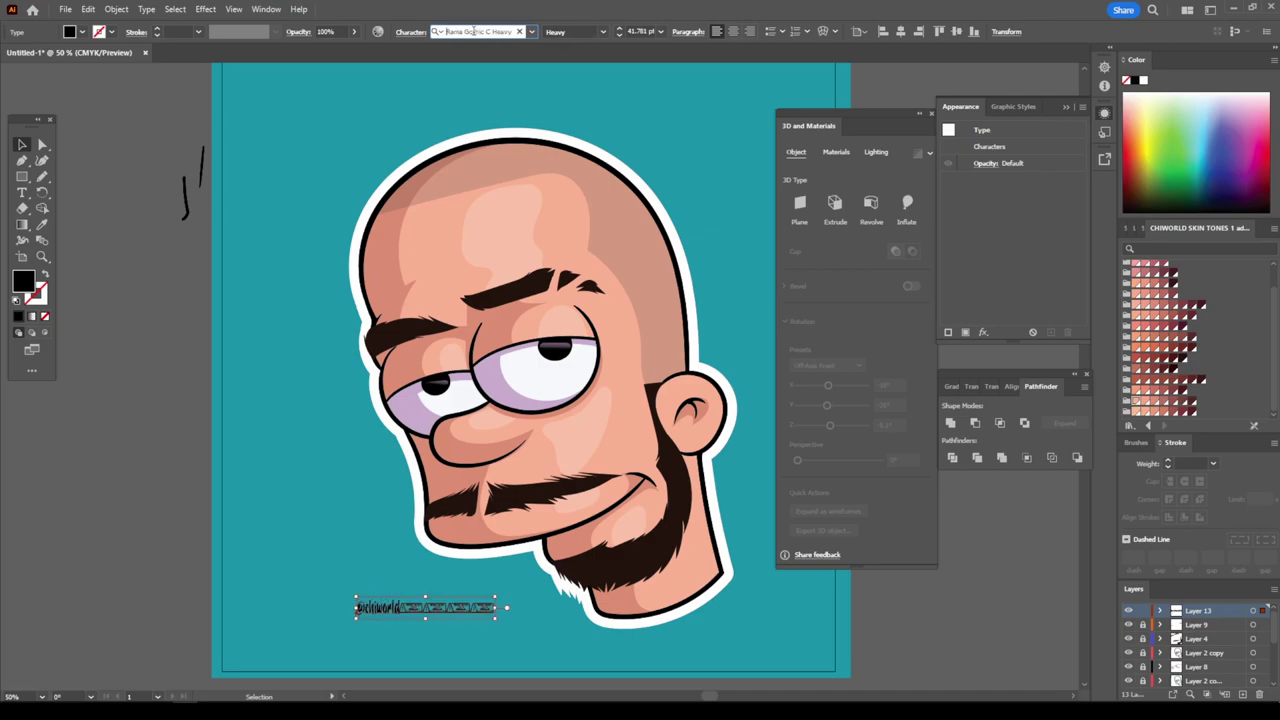
- Try the Machine Gunk font on the signature, then settle on Magic Dreams
click(532, 31)
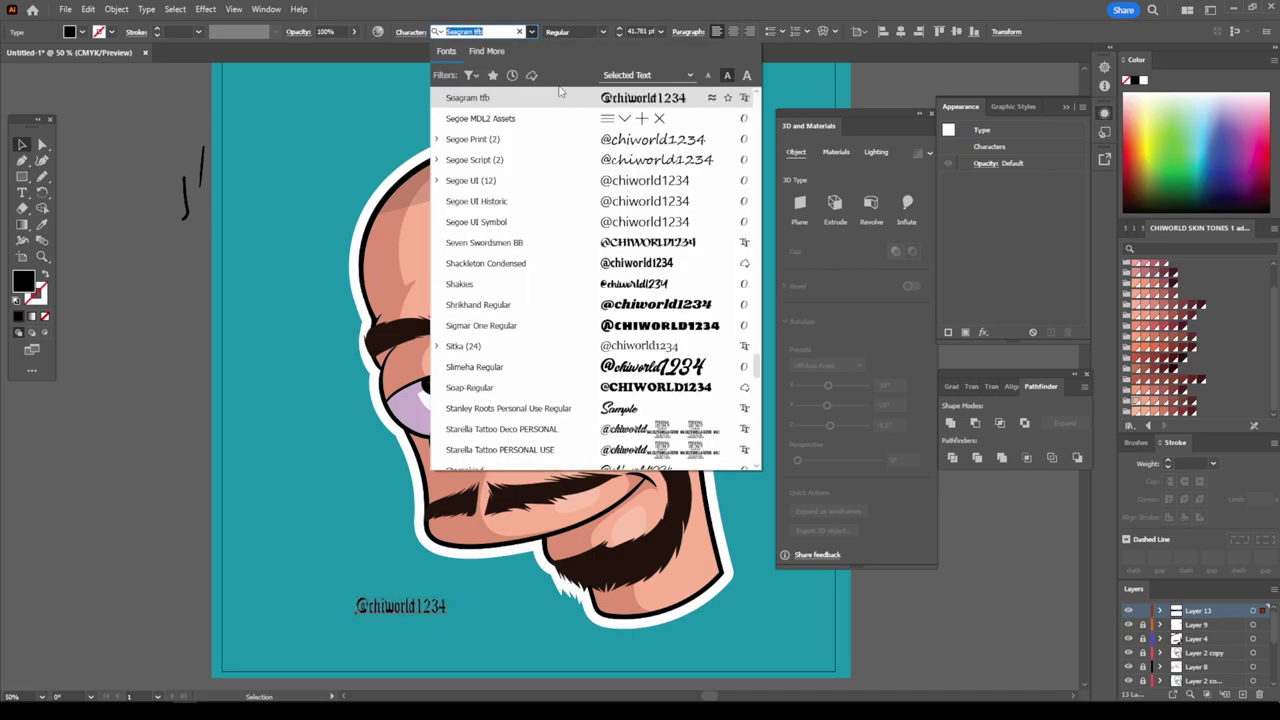
scroll(686, 253, up, 10)
scroll(686, 253, up, 10)
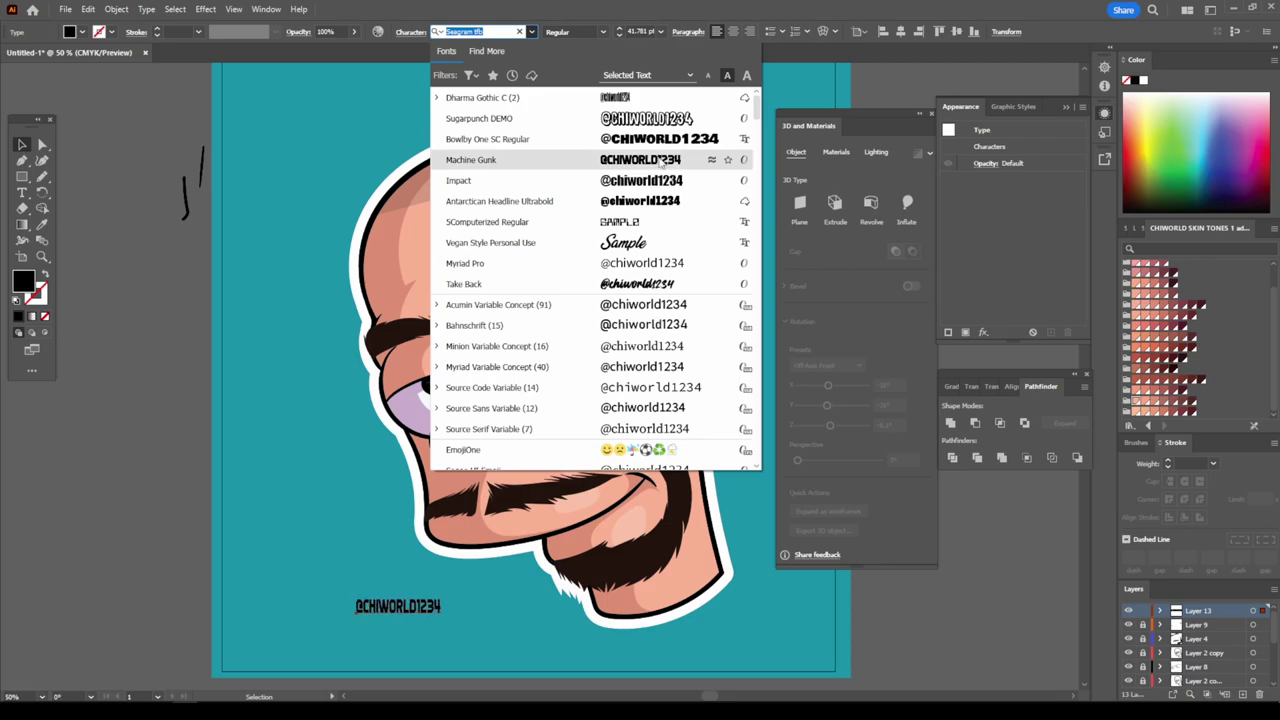
click(615, 169)
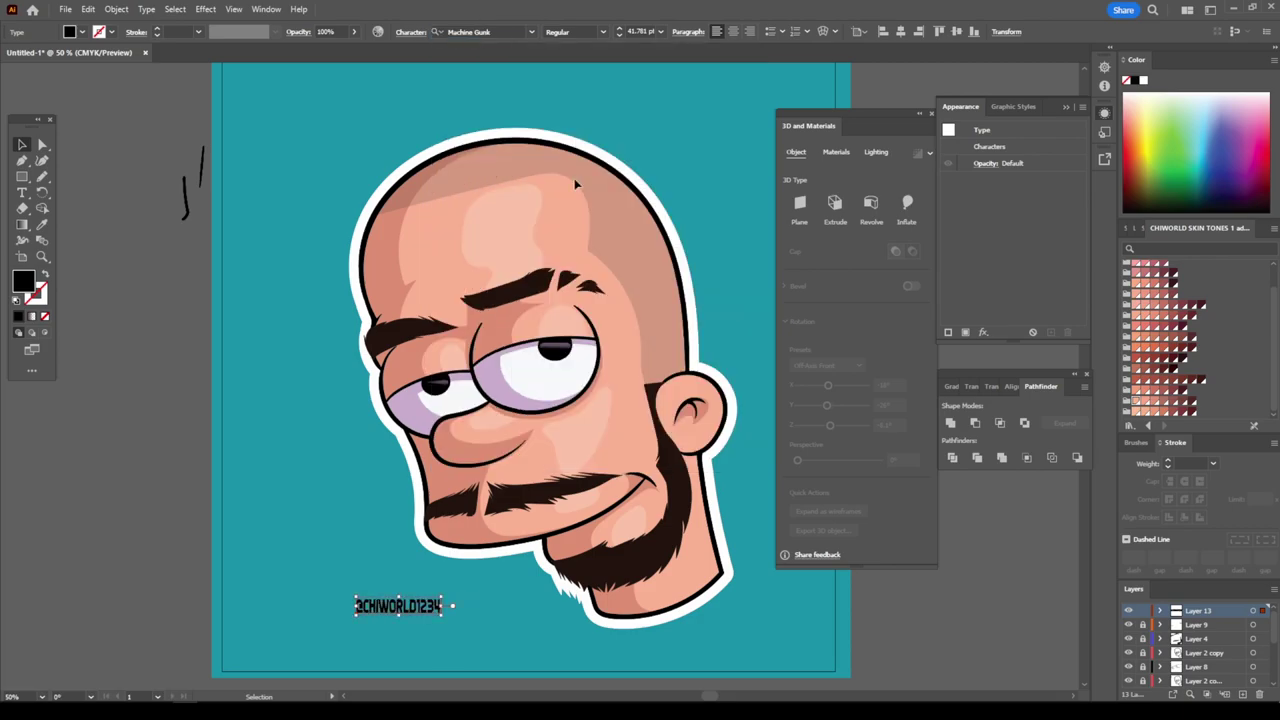
click(465, 26)
key(Down)
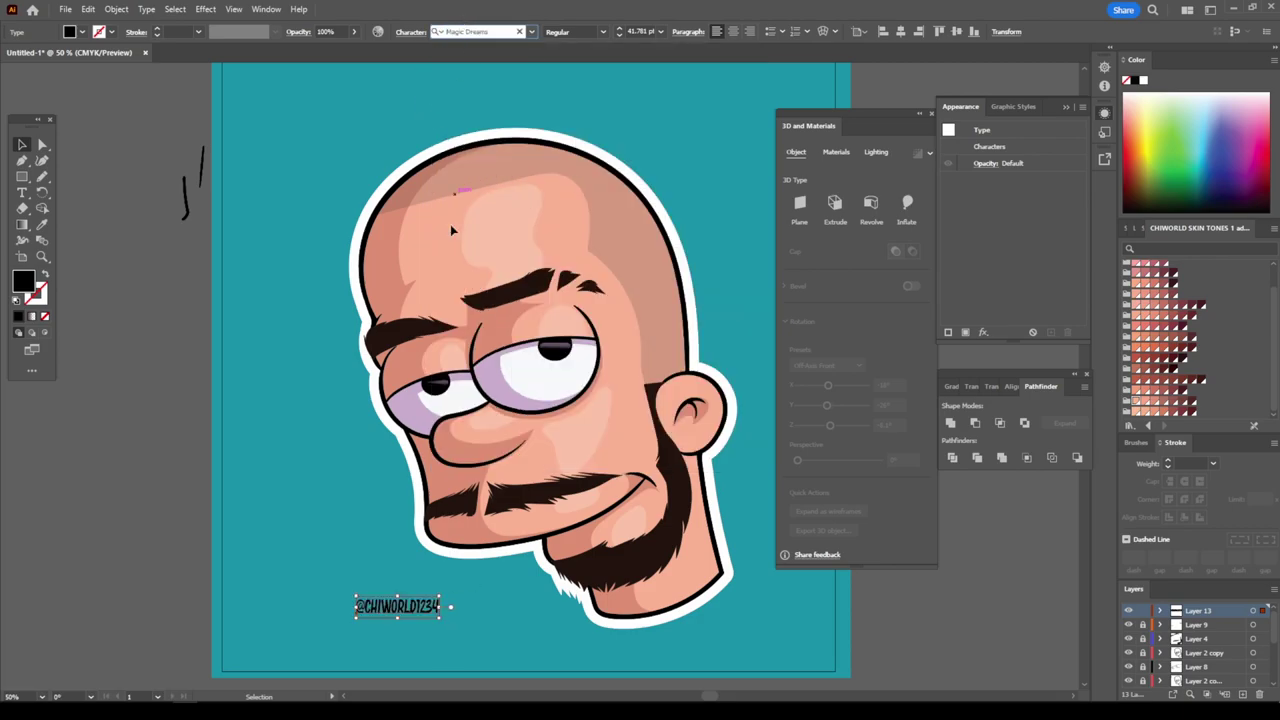
- Move the signature to the bottom right, just below the beard
click(441, 592)
mouse_move(427, 606)
mouse_down()
mouse_move(462, 583)
mouse_move(754, 618)
mouse_up()
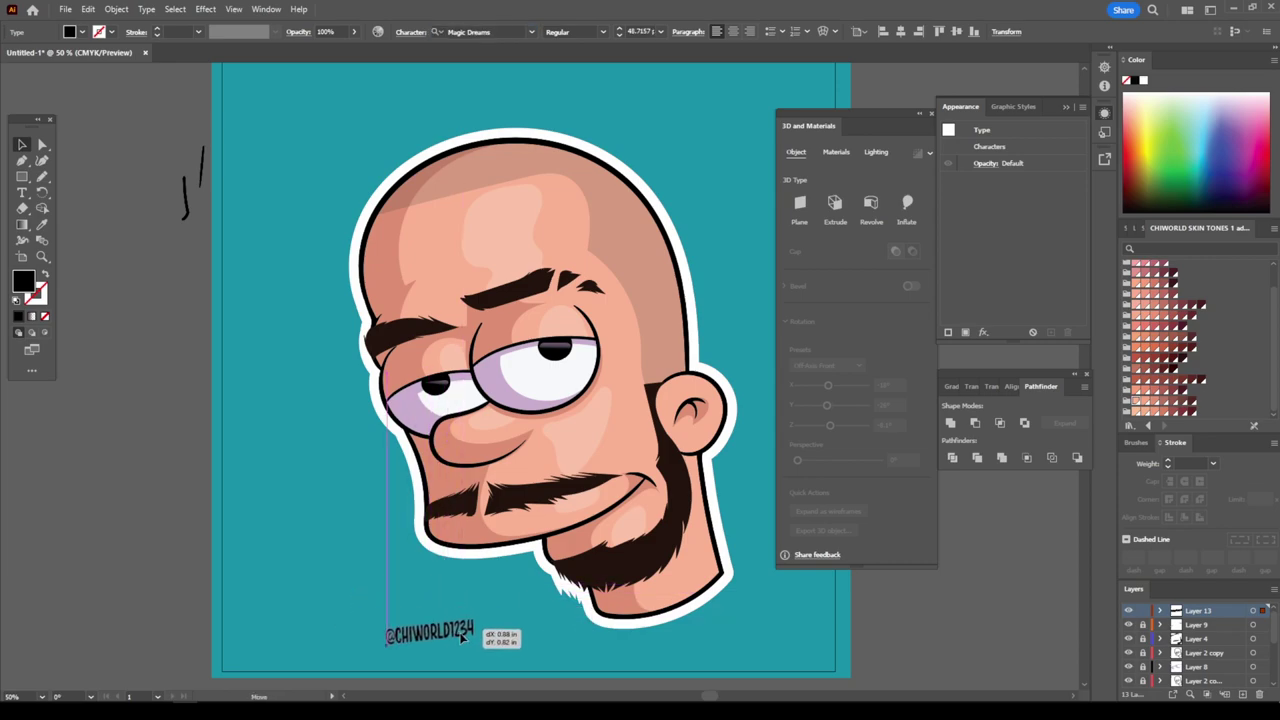
click(700, 676)
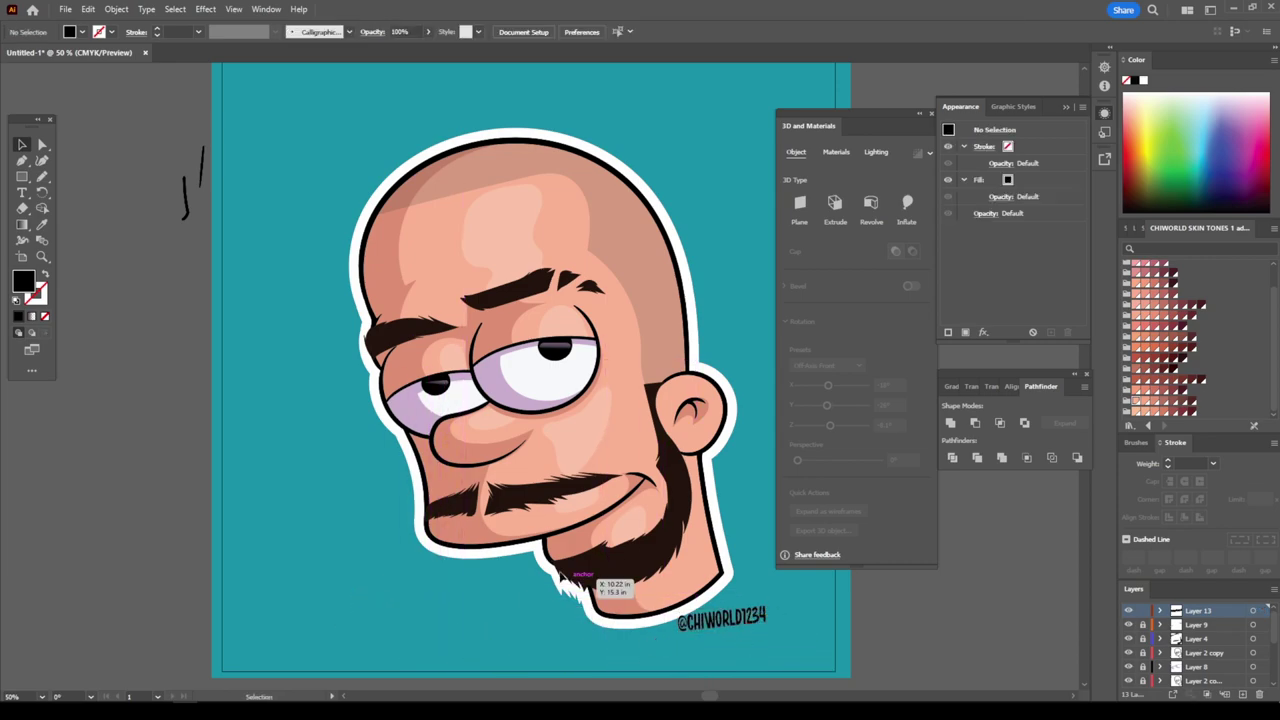
scroll(661, 349, right, 3)
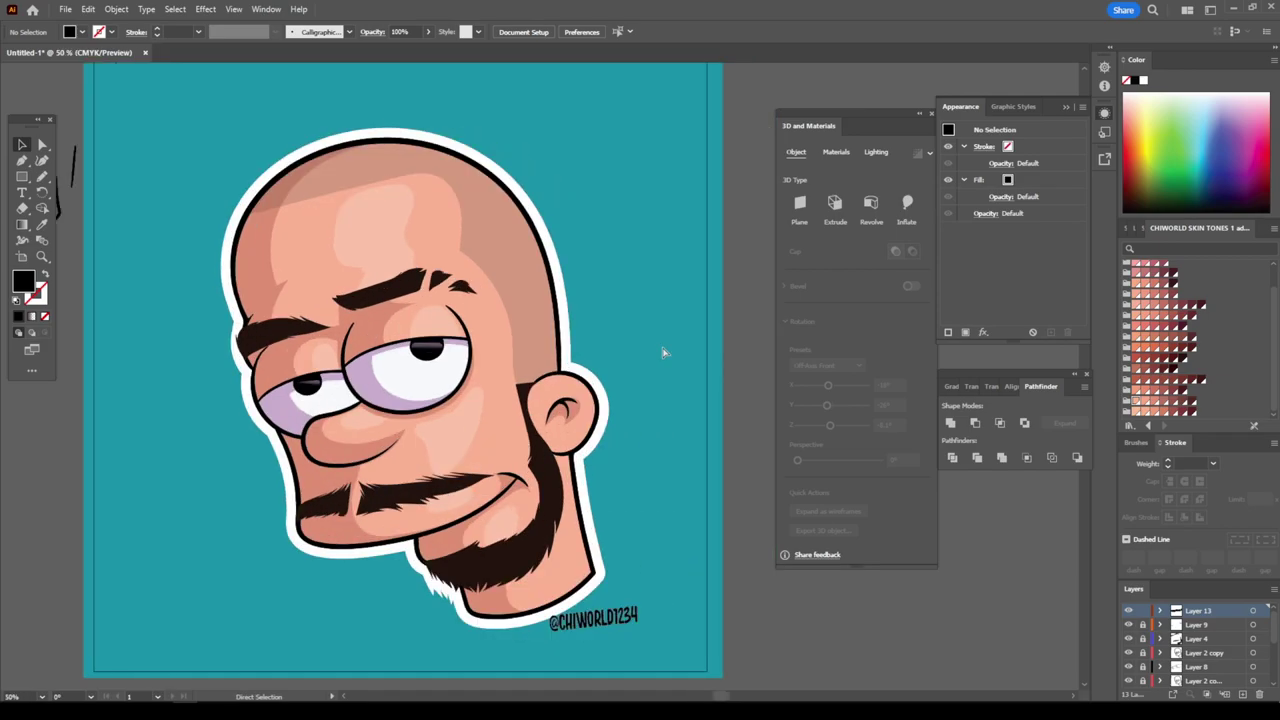